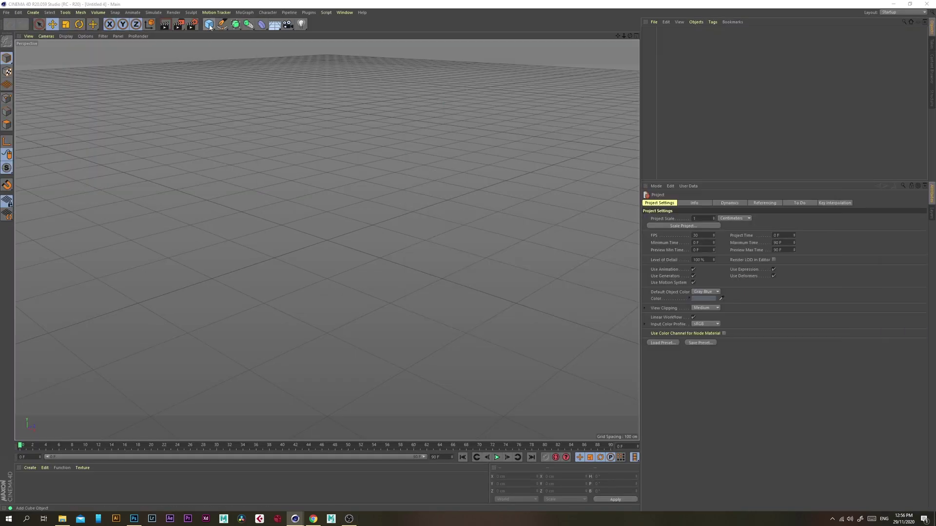
- Add a sphere to the empty scene and duplicate it
{"action": "left_click", "coordinate": [210, 27]}
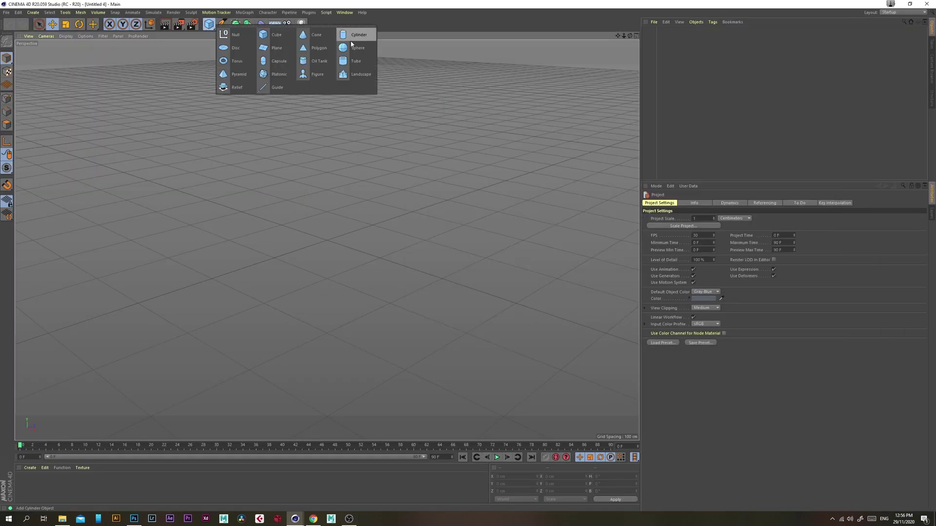
{"action": "left_click", "coordinate": [352, 46]}
{"action": "key", "text": "ctrl+c"}
{"action": "key", "text": "ctrl+v"}
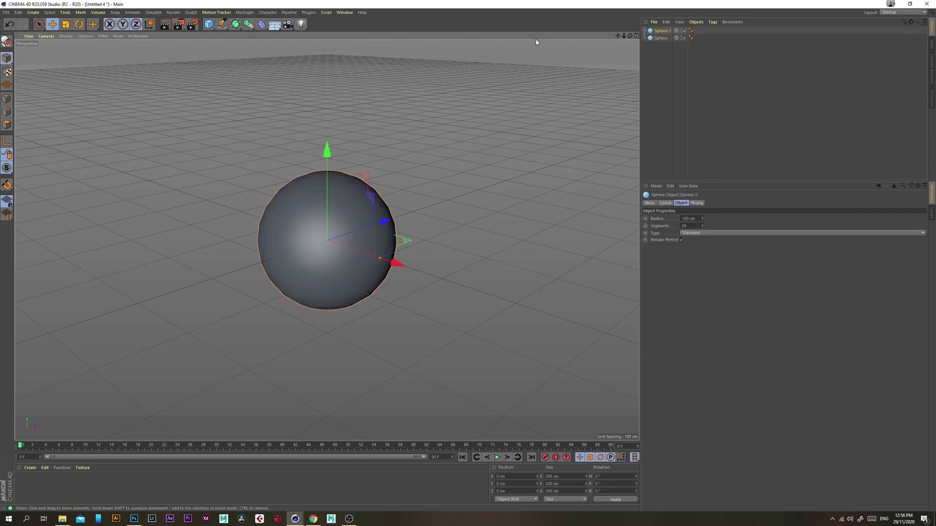
- Shrink the original sphere, then set the copy's radius to 15 cm and raise it about 69 cm along Y
{"action": "left_click", "coordinate": [660, 38]}
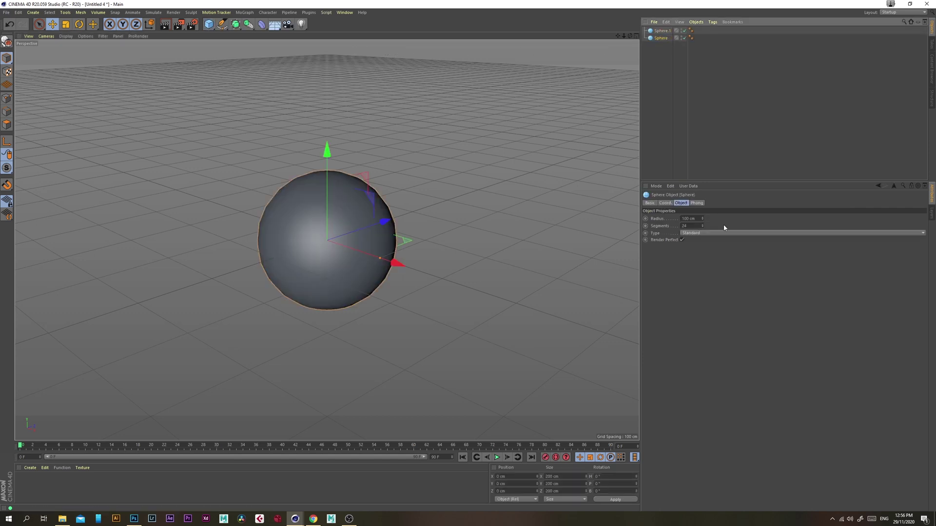
{"action": "double_click", "coordinate": [693, 219]}
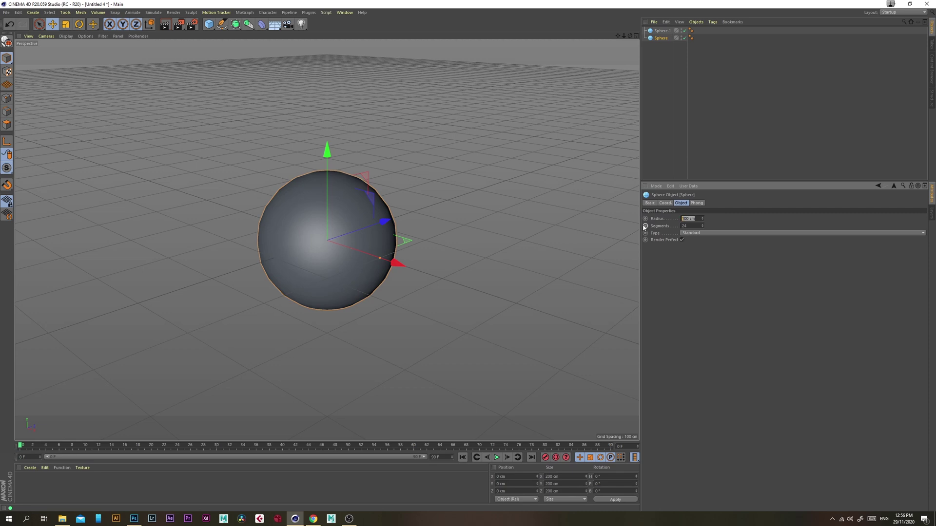
{"action": "left_click", "coordinate": [666, 31]}
{"action": "double_click", "coordinate": [692, 218]}
{"action": "type", "text": "15"}
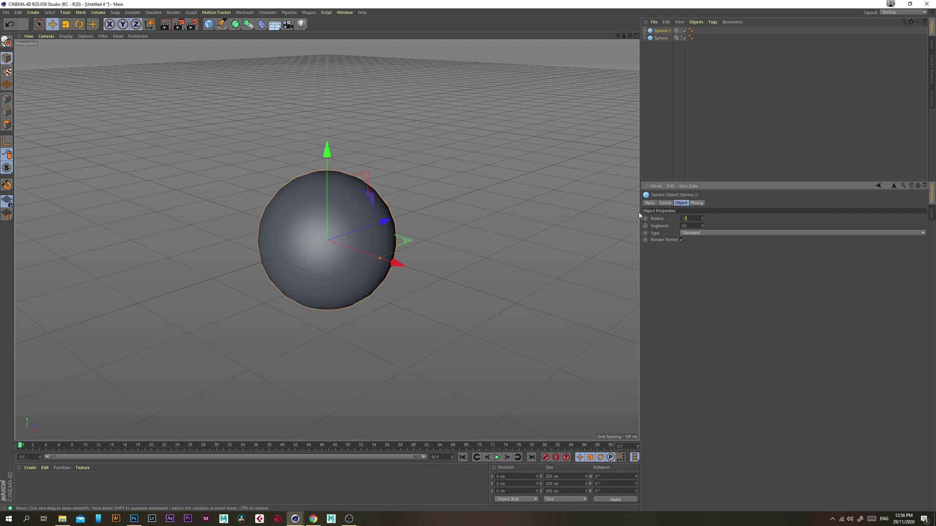
{"action": "key", "text": "Return"}
{"action": "left_click_drag", "start_coordinate": [328, 155], "coordinate": [338, 103]}
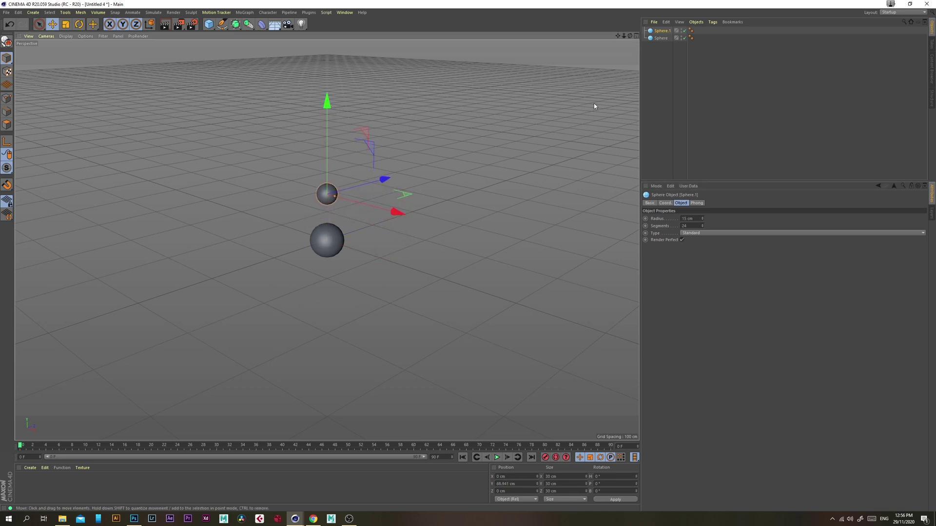
- Group the two spheres in a null and rename the group "Spheres"
{"action": "left_click", "coordinate": [660, 38], "text": "ctrl"}
{"action": "key", "text": "alt+g"}
{"action": "double_click", "coordinate": [660, 31]}
{"action": "type", "text": "Spr"}
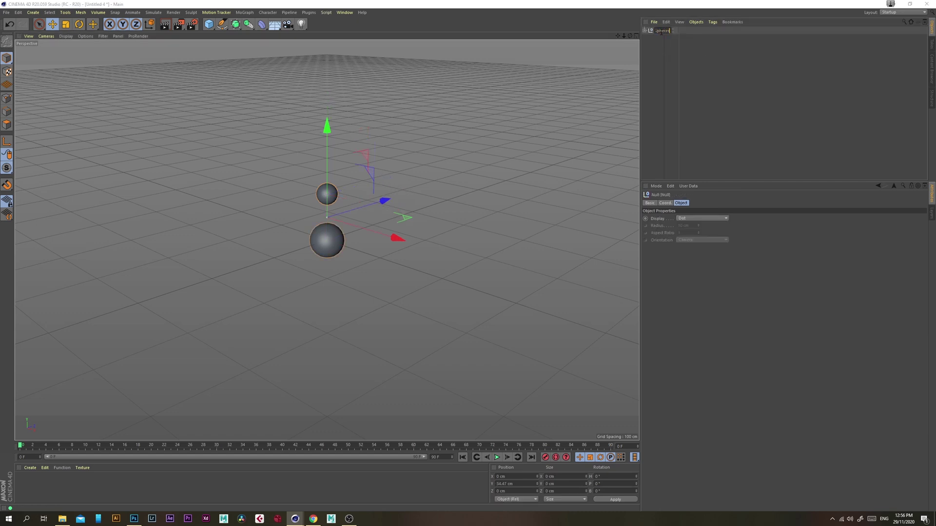
{"action": "type", "text": "eres"}
{"action": "key", "text": "Return"}
- Raise the Spheres group along Y to about 91 cm
{"action": "left_click_drag", "start_coordinate": [687, 78], "coordinate": [717, 75]}
{"action": "left_click_drag", "start_coordinate": [327, 128], "coordinate": [329, 87]}
{"action": "scroll", "coordinate": [329, 166], "scroll_direction": "up", "scroll_amount": 1}
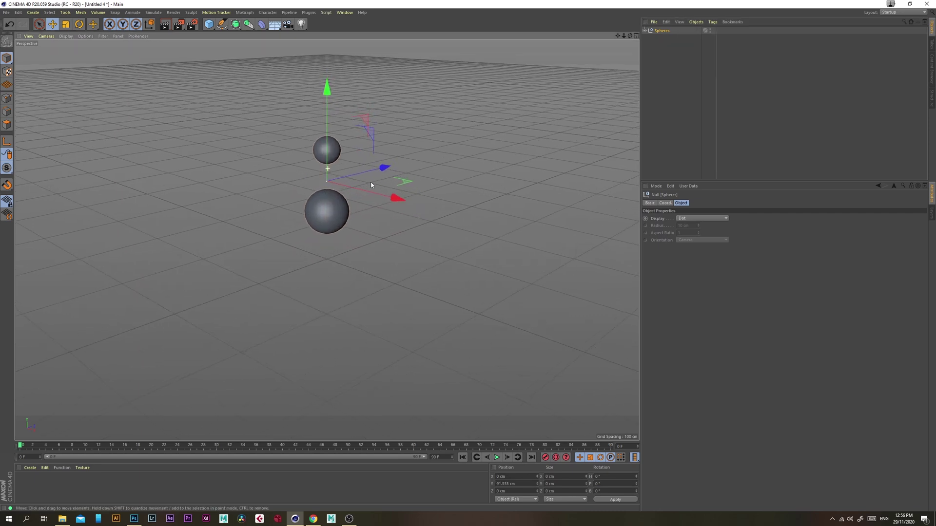
- Add a MoSpline to the scene and set its Angle P to 90° so it stands upright
{"action": "left_click", "coordinate": [239, 13]}
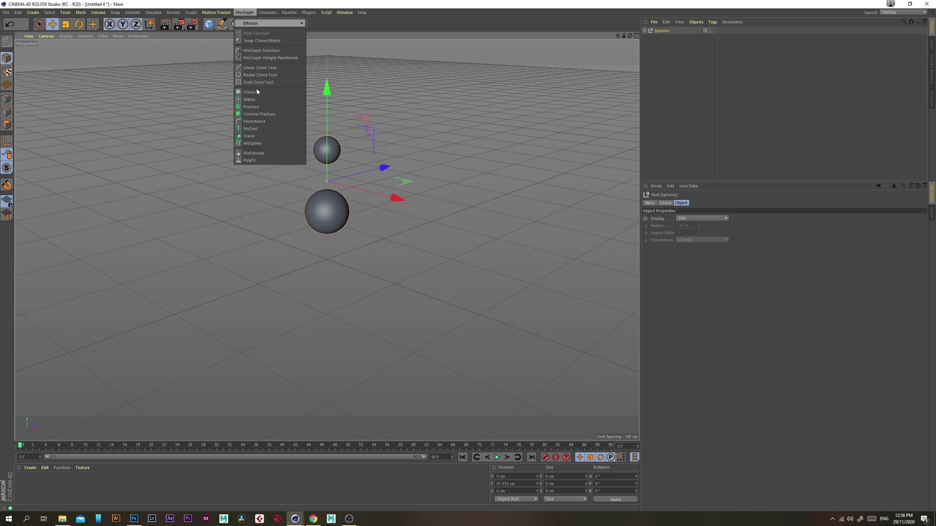
{"action": "left_click", "coordinate": [252, 143]}
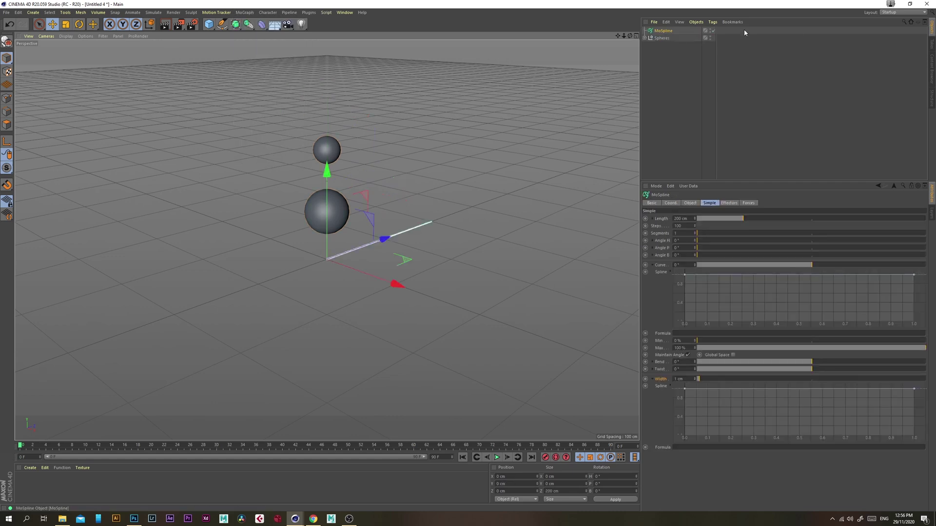
{"action": "left_click", "coordinate": [685, 248]}
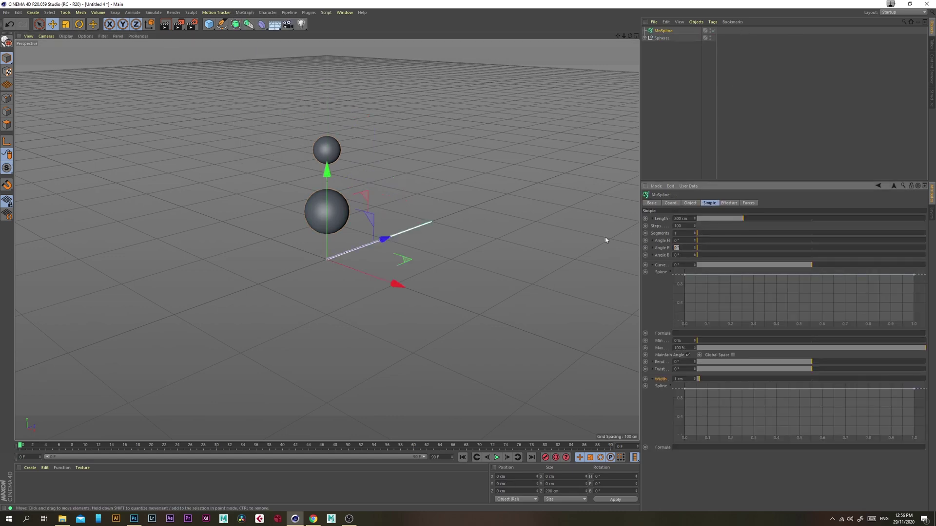
{"action": "type", "text": "90"}
{"action": "key", "text": "Return"}
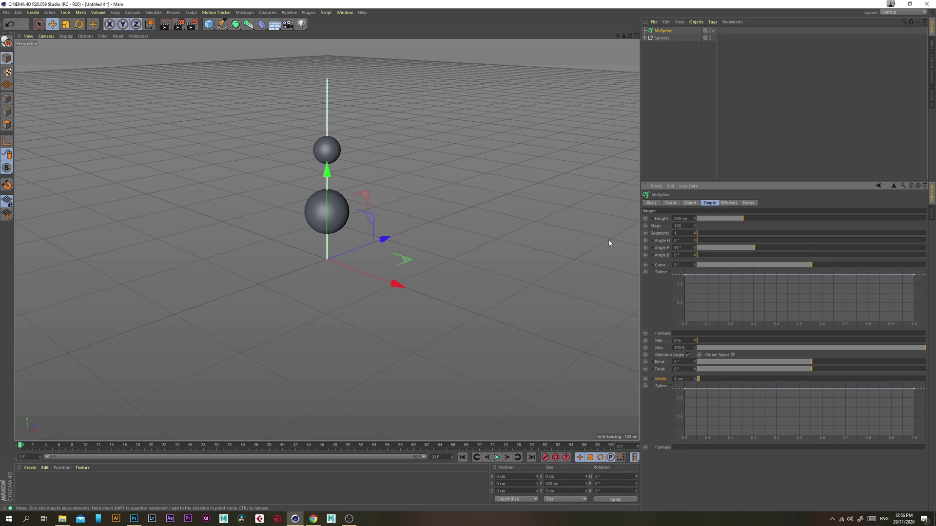
- Create an n-Side spline and a Sweep, and nest the n-Side and the MoSpline inside the Sweep
{"action": "left_click_drag", "start_coordinate": [224, 23], "coordinate": [282, 66]}
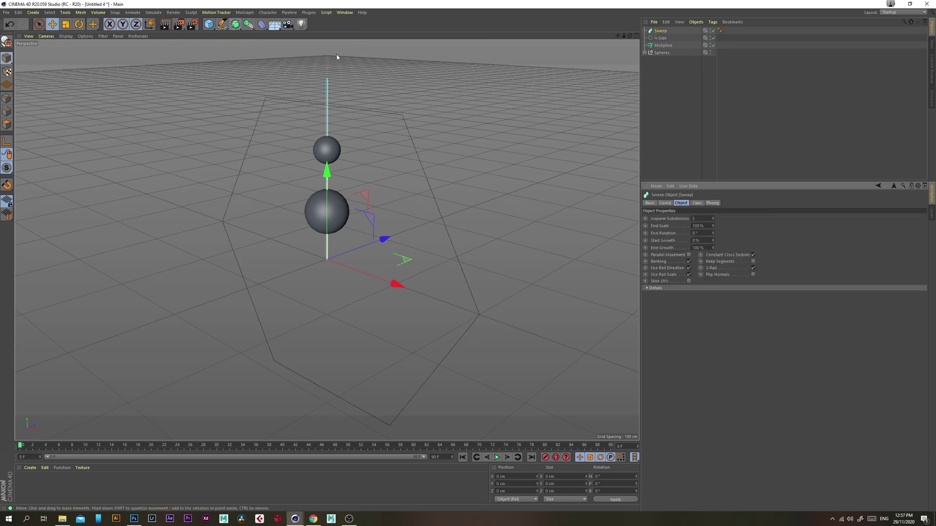
{"action": "left_click", "coordinate": [662, 39]}
{"action": "left_click", "coordinate": [662, 45], "text": "ctrl"}
{"action": "left_click_drag", "start_coordinate": [661, 40], "coordinate": [661, 32]}
{"action": "left_click", "coordinate": [677, 106]}
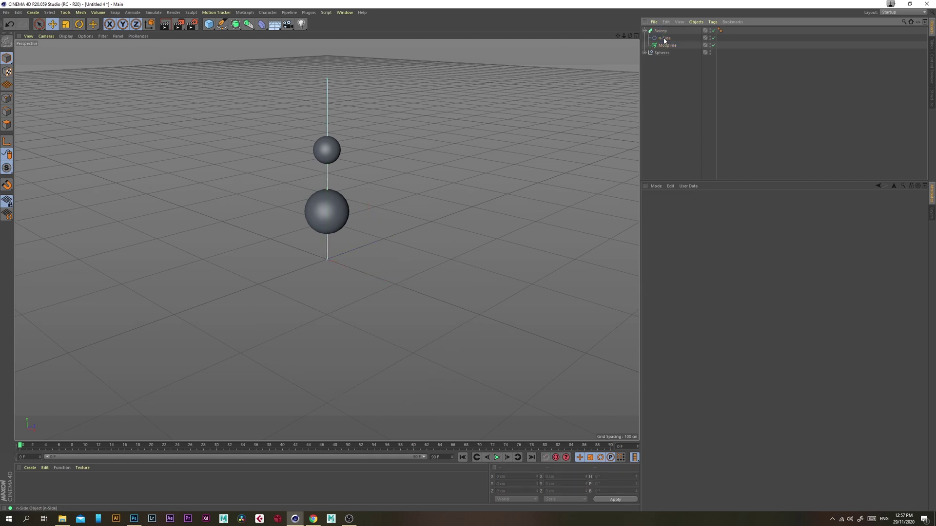
- Set the MoSpline's Width to 5 cm
{"action": "left_click", "coordinate": [667, 45]}
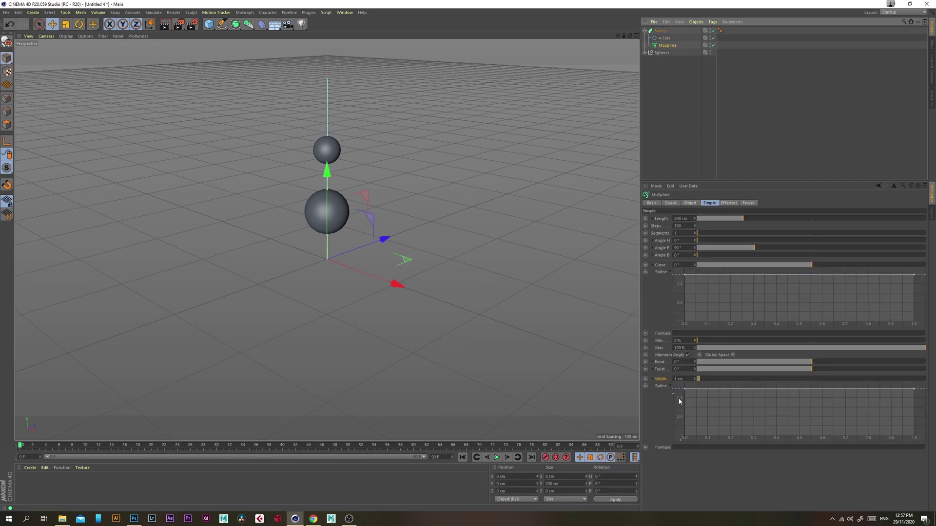
{"action": "left_click", "coordinate": [690, 379]}
{"action": "type", "text": "5"}
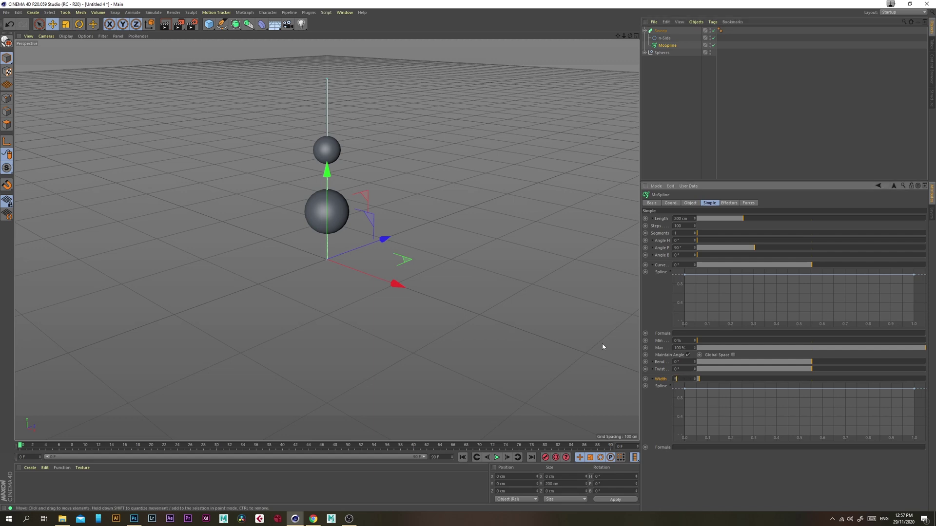
{"action": "key", "text": "Return"}
{"action": "right_click_drag", "start_coordinate": [300, 130], "coordinate": [397, 154], "text": "alt"}
{"action": "middle_click_drag", "start_coordinate": [396, 154], "coordinate": [379, 170], "text": "alt"}
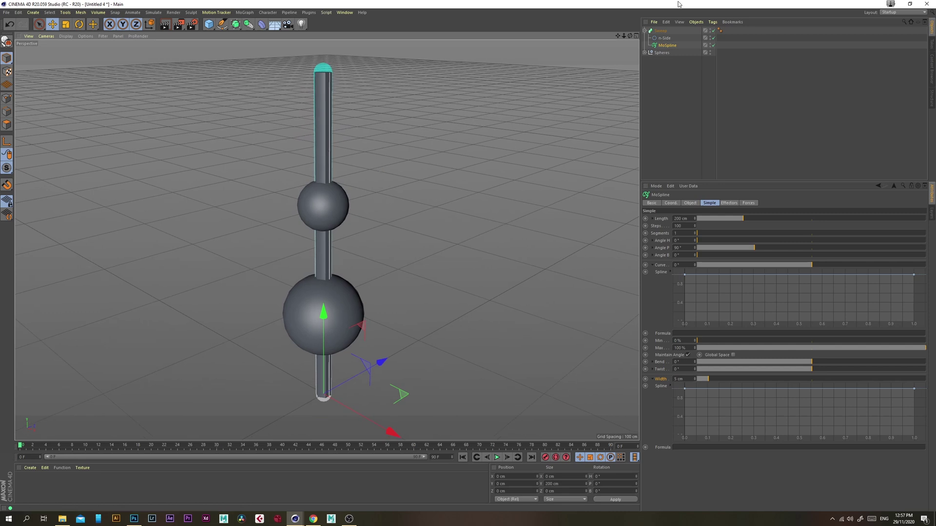
- Show the MoSpline's width curve and set the point type of its points to Soft
{"action": "left_click", "coordinate": [670, 88]}
{"action": "left_click", "coordinate": [669, 45]}
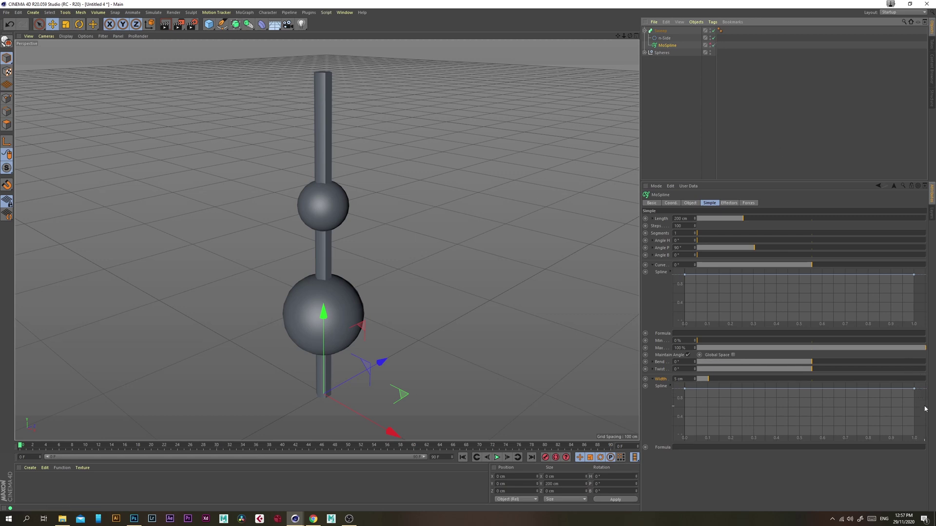
{"action": "left_click", "coordinate": [652, 379]}
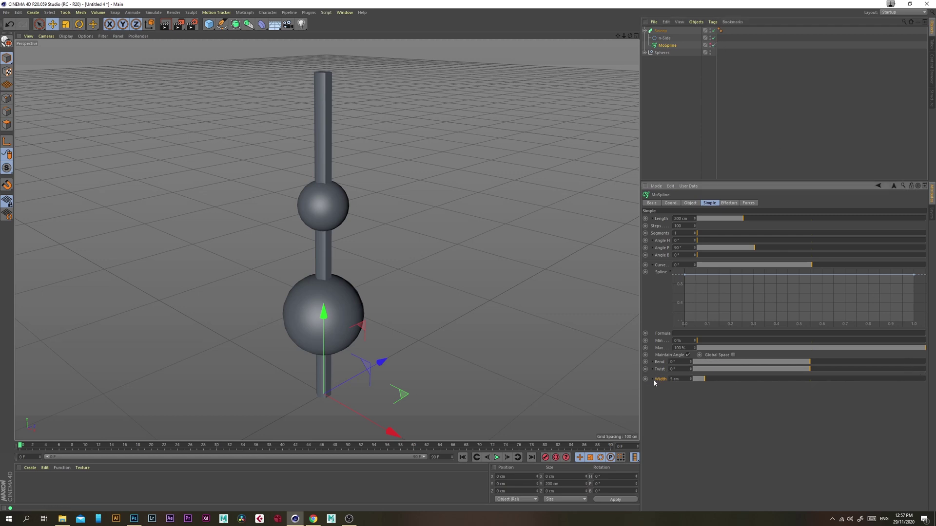
{"action": "left_click", "coordinate": [653, 379]}
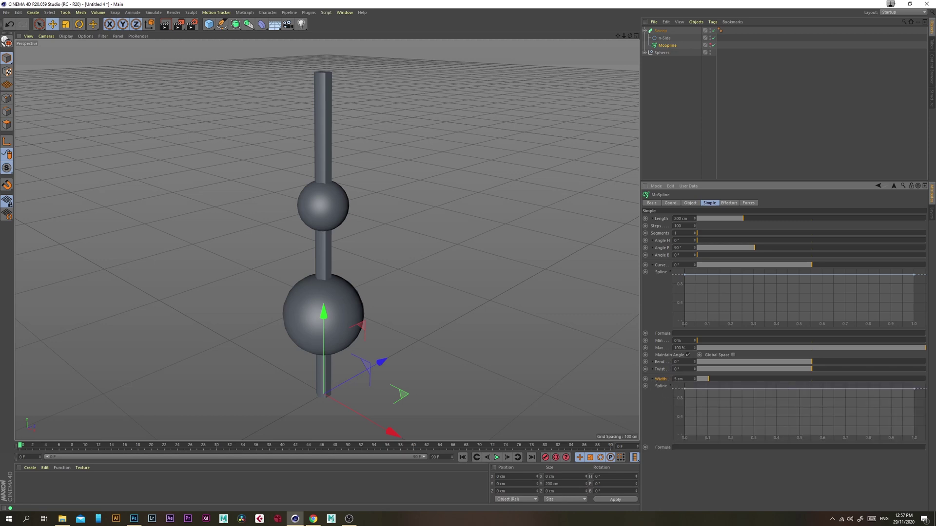
{"action": "right_click", "coordinate": [686, 392]}
{"action": "mouse_move", "coordinate": [729, 470]}
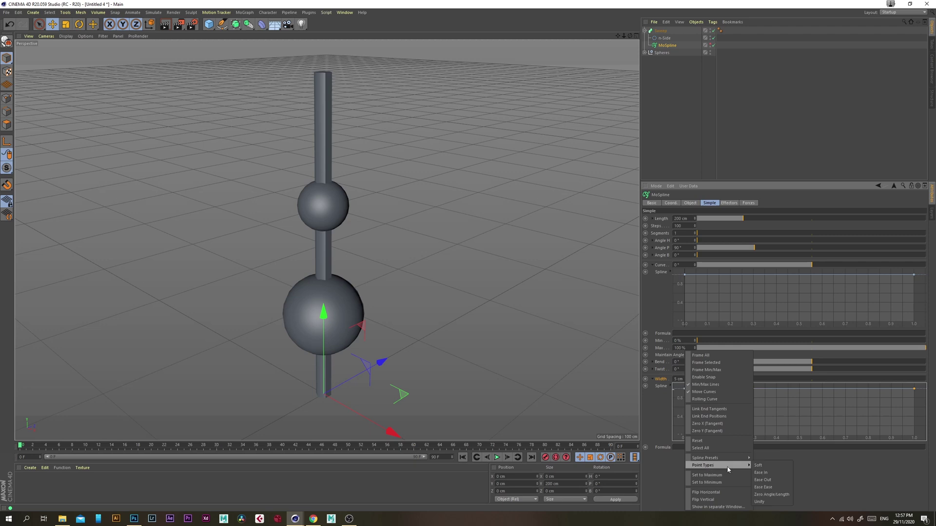
{"action": "left_click", "coordinate": [760, 466]}
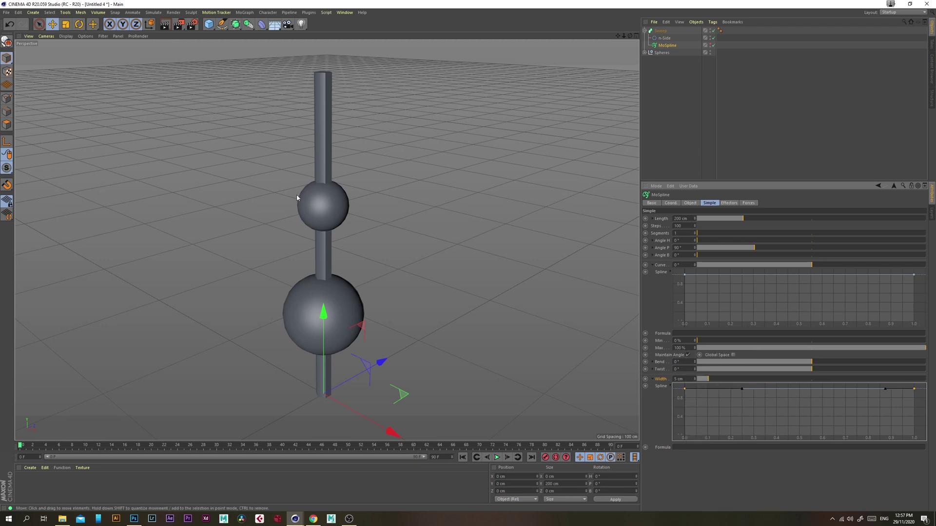
- Lower the width curve's end point to zero and pull an added point near 0.25 down to about half height
{"action": "left_click", "coordinate": [919, 412]}
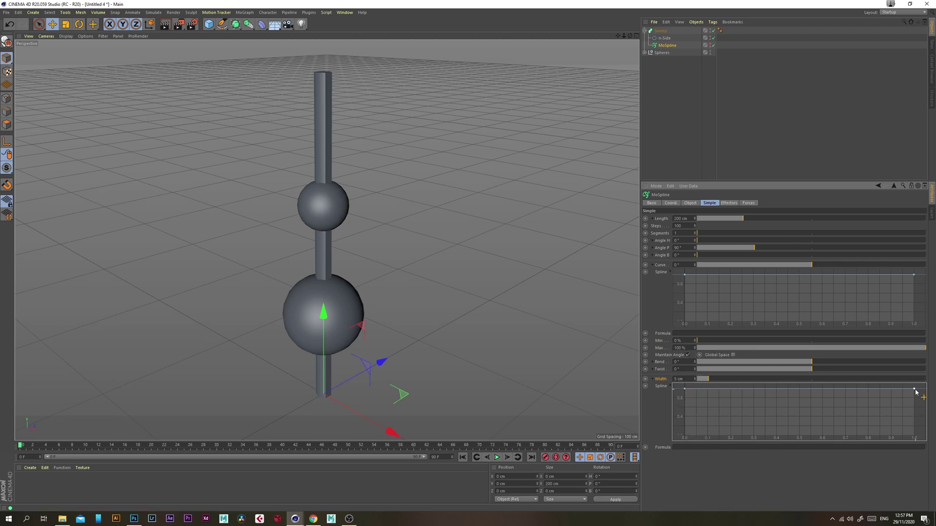
{"action": "left_click_drag", "start_coordinate": [916, 390], "coordinate": [887, 427]}
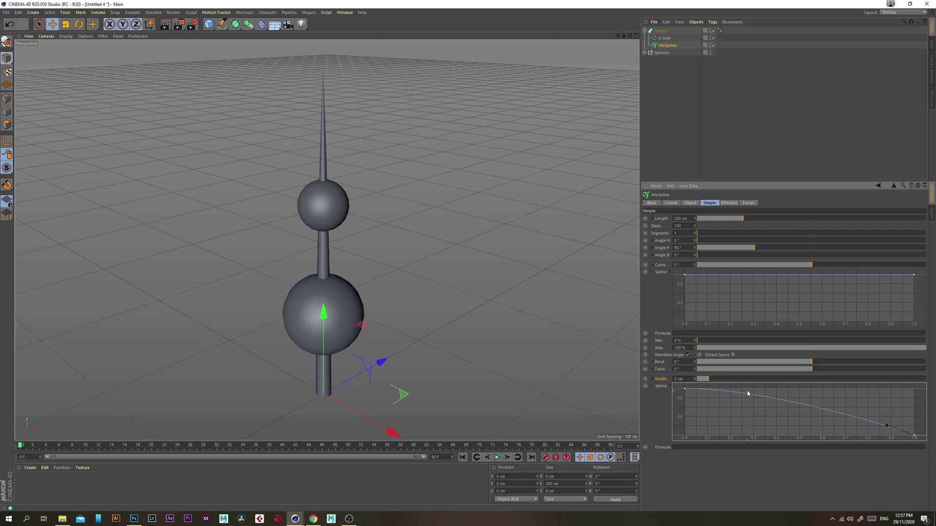
{"action": "key", "text": "Delete"}
{"action": "left_click_drag", "start_coordinate": [744, 392], "coordinate": [745, 411]}
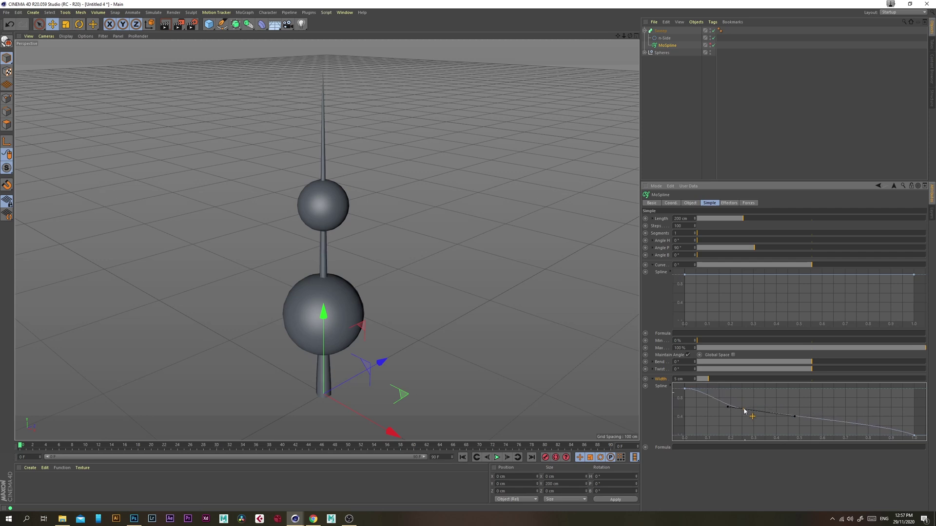
- Steepen the start of the width curve with its first tangent and fine-tune the middle point's height to about 0.6
{"action": "left_click_drag", "start_coordinate": [303, 352], "coordinate": [315, 297], "text": "alt"}
{"action": "middle_click_drag", "start_coordinate": [377, 307], "coordinate": [392, 255], "text": "alt"}
{"action": "left_click_drag", "start_coordinate": [687, 391], "coordinate": [748, 412]}
{"action": "left_click", "coordinate": [744, 408]}
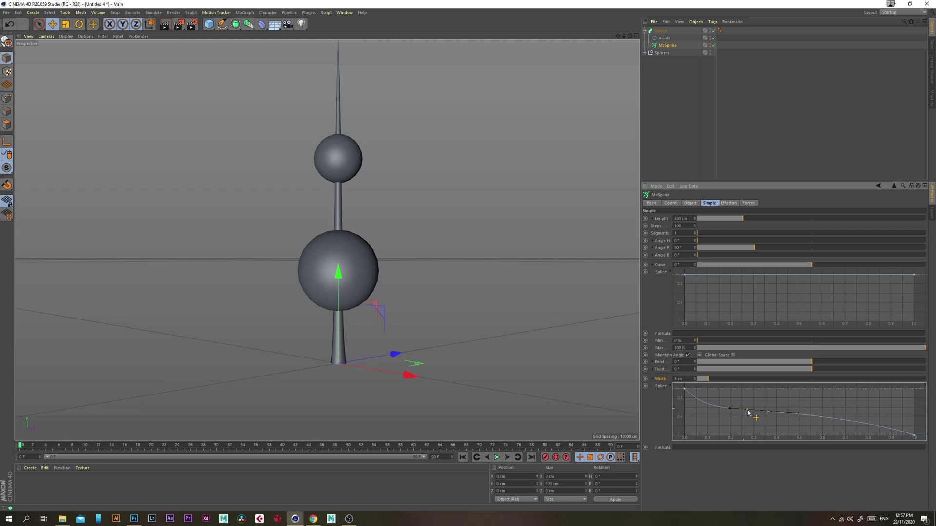
{"action": "middle_click_drag", "start_coordinate": [379, 217], "coordinate": [378, 248], "text": "alt"}
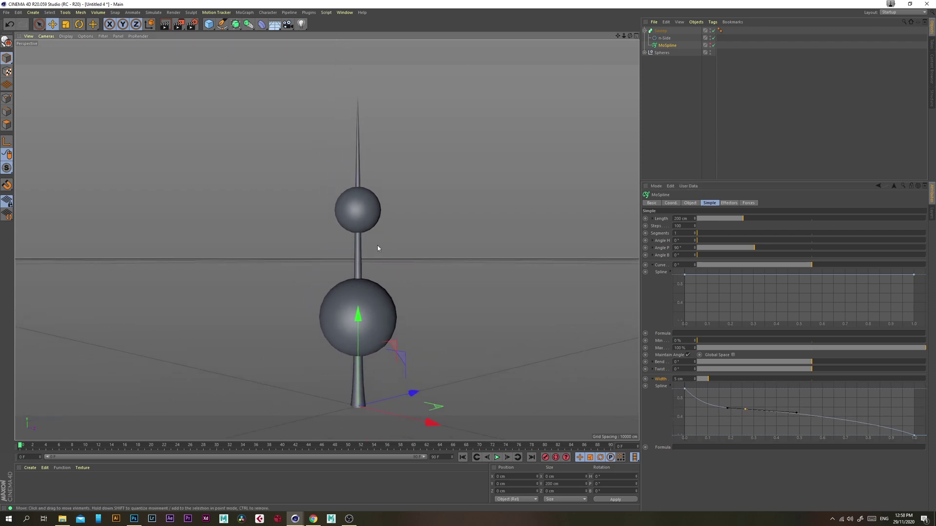
{"action": "left_click_drag", "start_coordinate": [378, 248], "coordinate": [383, 259], "text": "alt"}
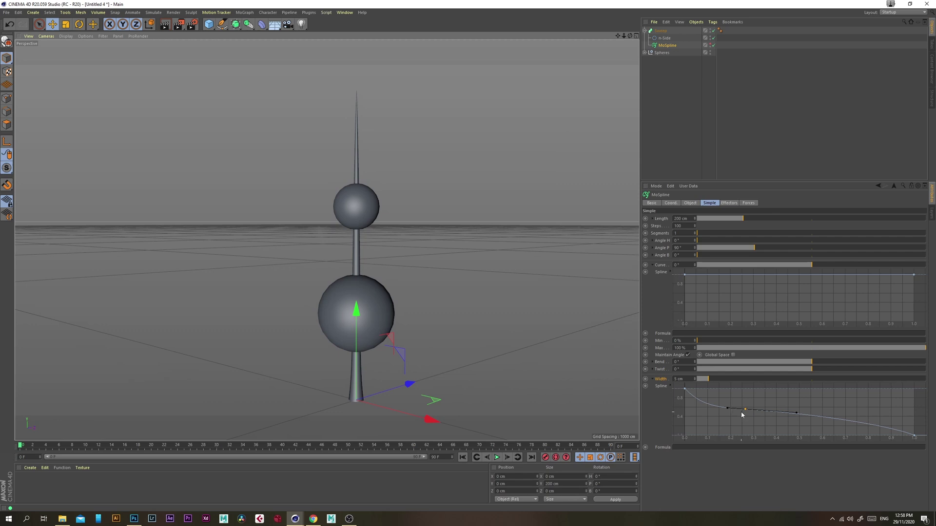
{"action": "left_click_drag", "start_coordinate": [746, 410], "coordinate": [745, 407]}
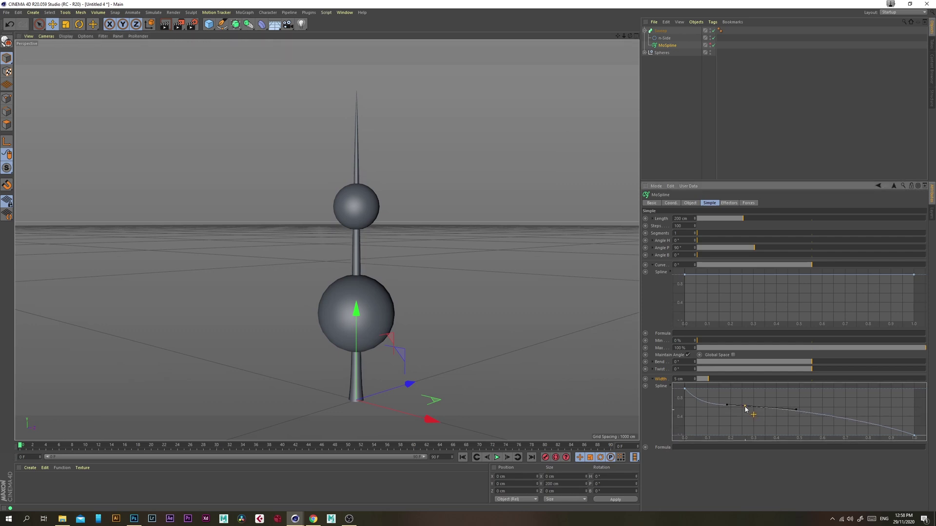
- Set the MoSpline's Curve to its maximum of 360° and show its spline graph
{"action": "left_click", "coordinate": [653, 265]}
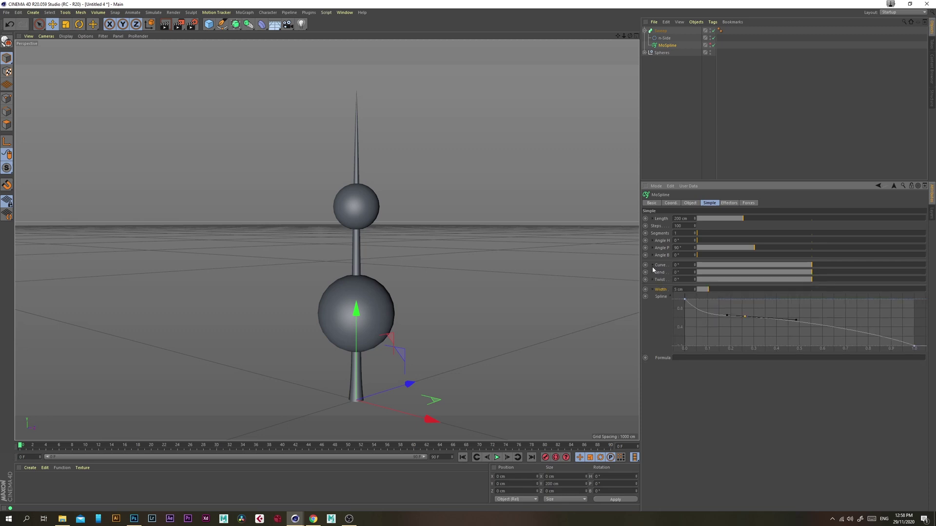
{"action": "left_click_drag", "start_coordinate": [813, 266], "coordinate": [925, 264]}
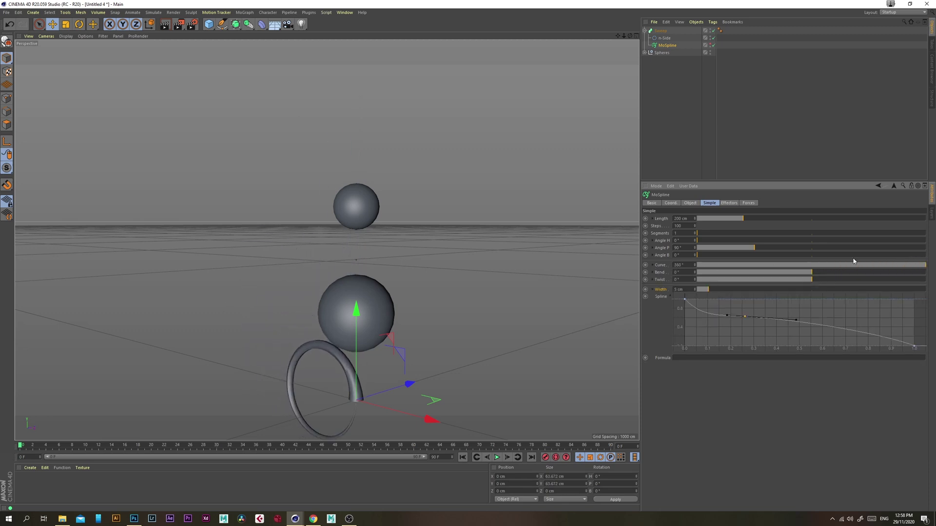
{"action": "left_click", "coordinate": [653, 265]}
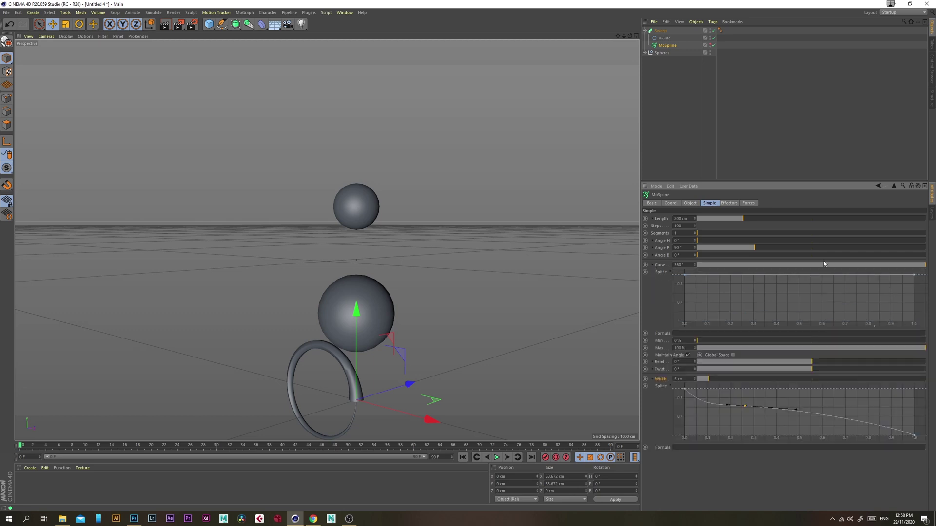
- Move the first point of the Curve graph down to zero at about 0.7 so only the spline's tip curls
{"action": "left_click", "coordinate": [685, 276]}
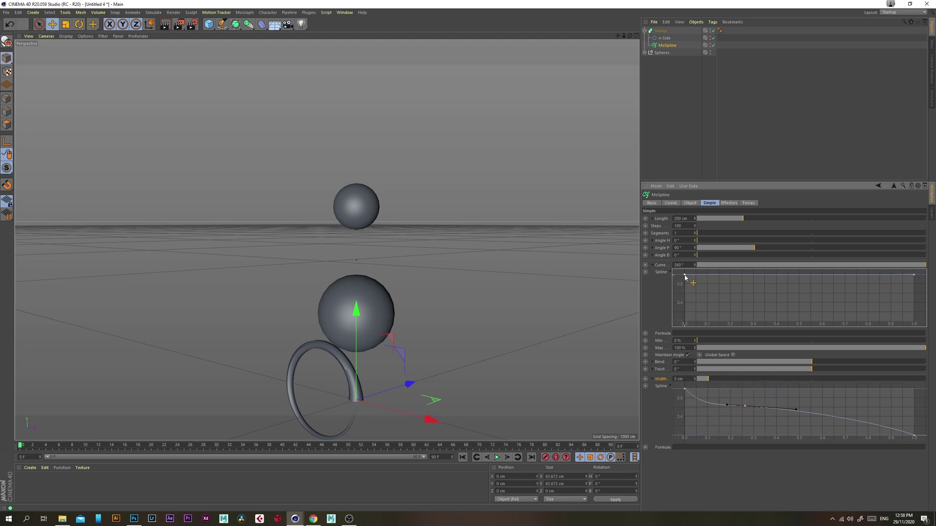
{"action": "left_click_drag", "start_coordinate": [684, 276], "coordinate": [840, 329]}
{"action": "mouse_move", "coordinate": [341, 128]}
{"action": "left_mouse_down", "text": "alt"}
{"action": "mouse_move", "coordinate": [373, 154]}
{"action": "mouse_move", "coordinate": [391, 155]}
{"action": "mouse_move", "coordinate": [378, 132]}
{"action": "mouse_move", "coordinate": [358, 133]}
{"action": "left_mouse_up", "text": "alt"}
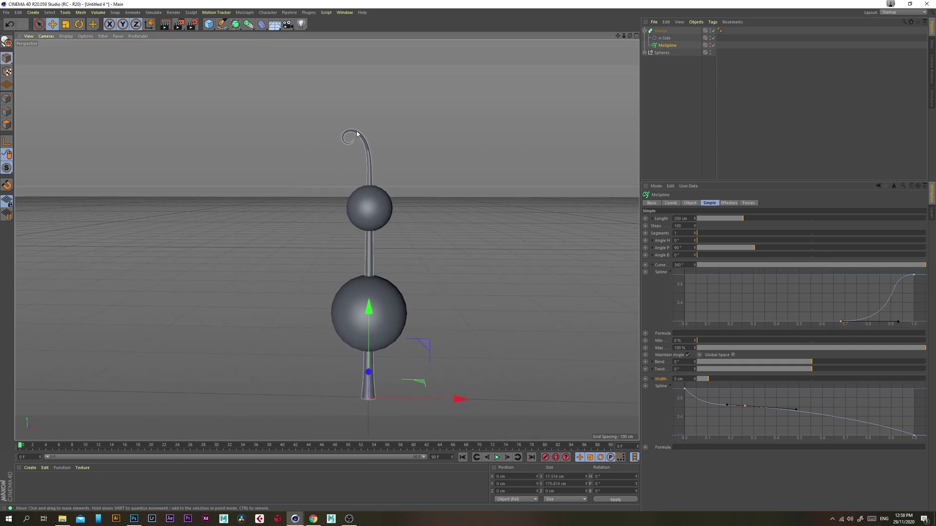
{"action": "left_click_drag", "start_coordinate": [844, 324], "coordinate": [850, 333]}
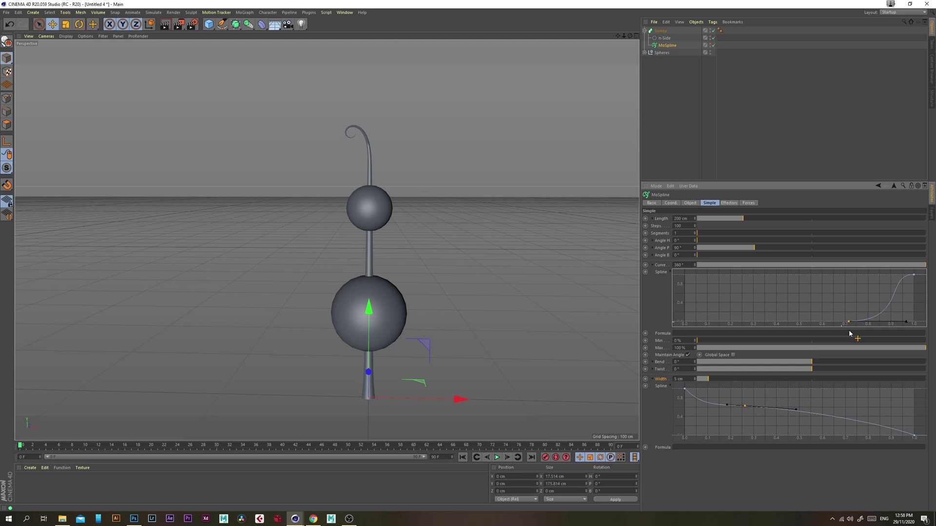
- Deselect the MoSpline and switch the viewport display to Gouraud Shading (Lines) to show the stem's wireframe
{"action": "left_click", "coordinate": [659, 76]}
{"action": "left_click_drag", "start_coordinate": [347, 197], "coordinate": [332, 208], "text": "alt"}
{"action": "left_click", "coordinate": [66, 36]}
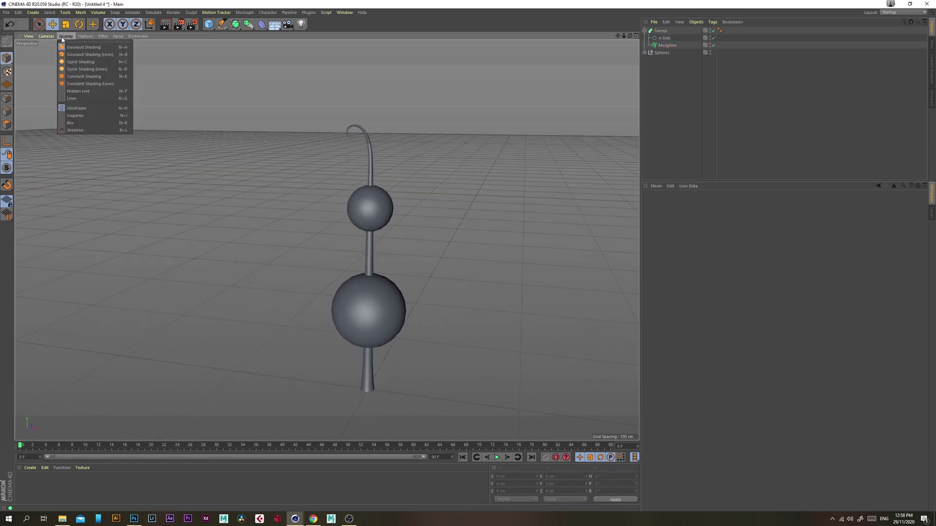
{"action": "left_click", "coordinate": [79, 54]}
{"action": "mouse_move", "coordinate": [387, 209]}
{"action": "left_mouse_down", "text": "alt"}
{"action": "mouse_move", "coordinate": [514, 276]}
{"action": "mouse_move", "coordinate": [522, 312]}
{"action": "mouse_move", "coordinate": [422, 203]}
{"action": "mouse_move", "coordinate": [375, 229]}
{"action": "left_mouse_up", "text": "alt"}
- Check the Sides setting of the n-Side profile and inspect the mesh of the stem and spheres
{"action": "left_click", "coordinate": [664, 38]}
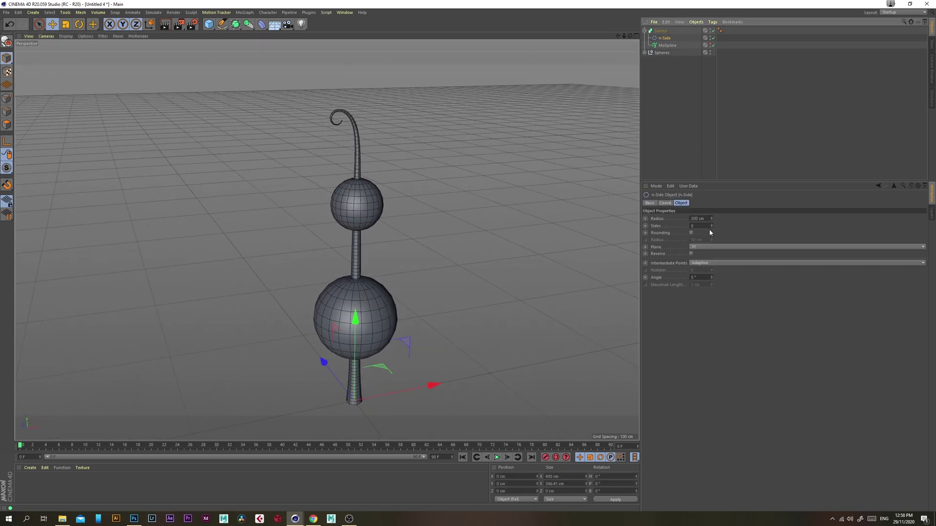
{"action": "double_click", "coordinate": [700, 226]}
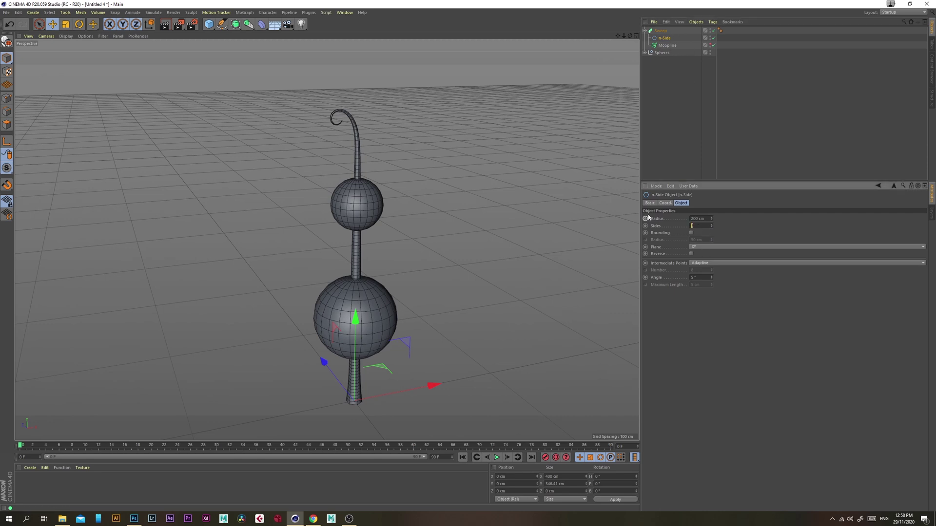
{"action": "left_click", "coordinate": [653, 115]}
{"action": "mouse_move", "coordinate": [355, 288]}
{"action": "left_mouse_down", "text": "alt"}
{"action": "mouse_move", "coordinate": [547, 271]}
{"action": "mouse_move", "coordinate": [359, 282]}
{"action": "left_mouse_up", "text": "alt"}
{"action": "middle_click_drag", "start_coordinate": [379, 296], "coordinate": [375, 271], "text": "alt"}
{"action": "left_click_drag", "start_coordinate": [329, 199], "coordinate": [314, 205], "text": "alt"}
- Add a MoGraph Cloner and place the Sweep inside it
{"action": "left_click", "coordinate": [244, 12]}
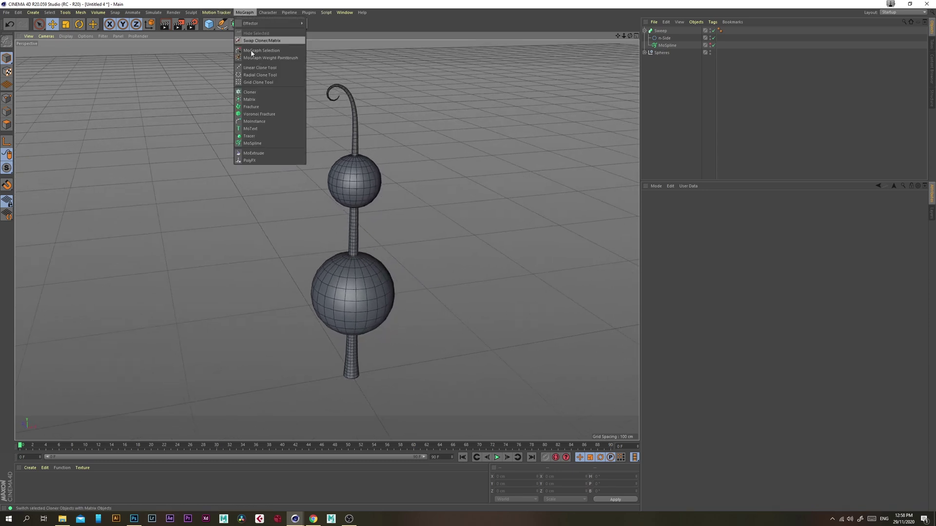
{"action": "left_click", "coordinate": [250, 92]}
{"action": "left_click_drag", "start_coordinate": [661, 38], "coordinate": [662, 32]}
{"action": "left_click", "coordinate": [662, 31]}
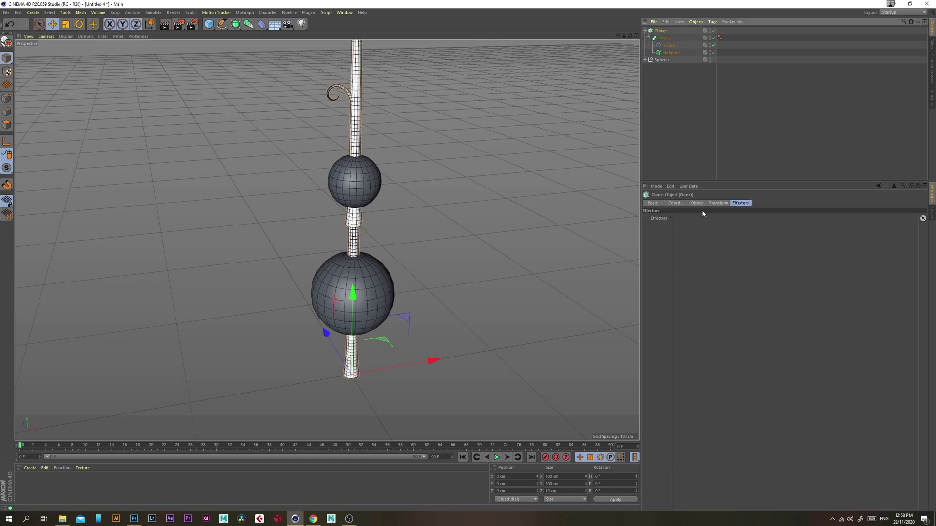
- Set the Cloner's mode to Radial and its plane to XZ so the stems stand upright around the spheres
{"action": "left_click", "coordinate": [697, 203]}
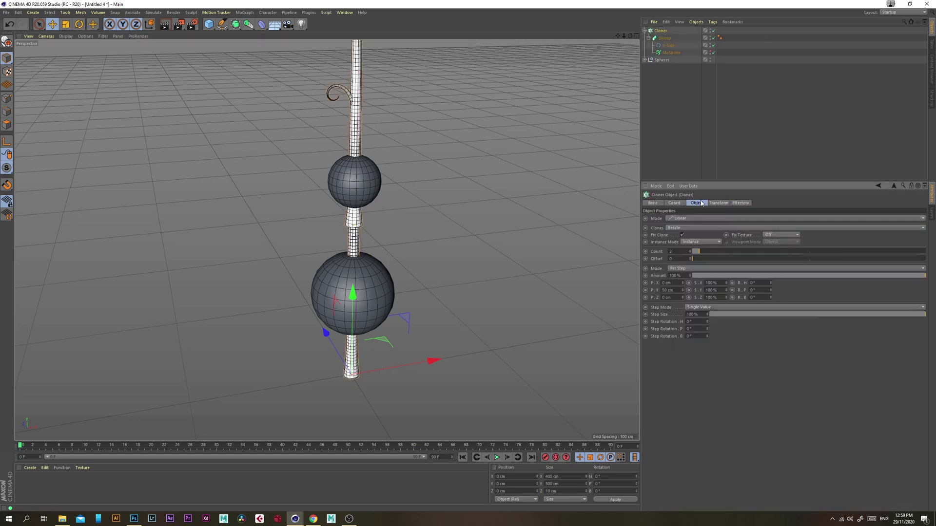
{"action": "left_click", "coordinate": [683, 219]}
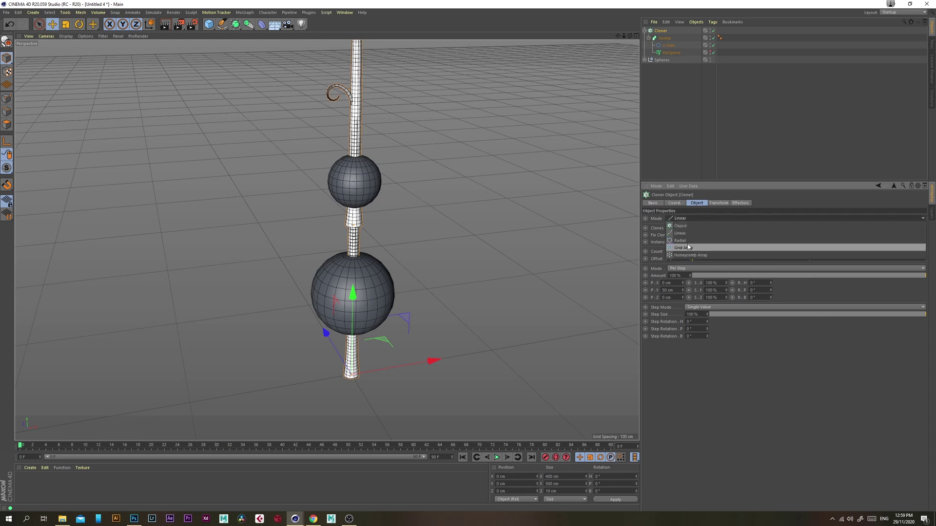
{"action": "left_click", "coordinate": [681, 241]}
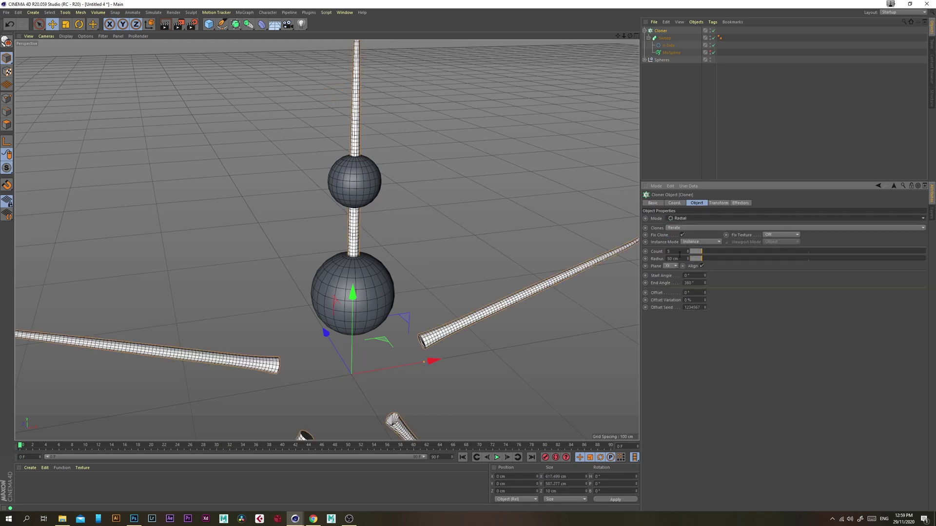
{"action": "left_click", "coordinate": [670, 267]}
{"action": "left_click", "coordinate": [675, 289]}
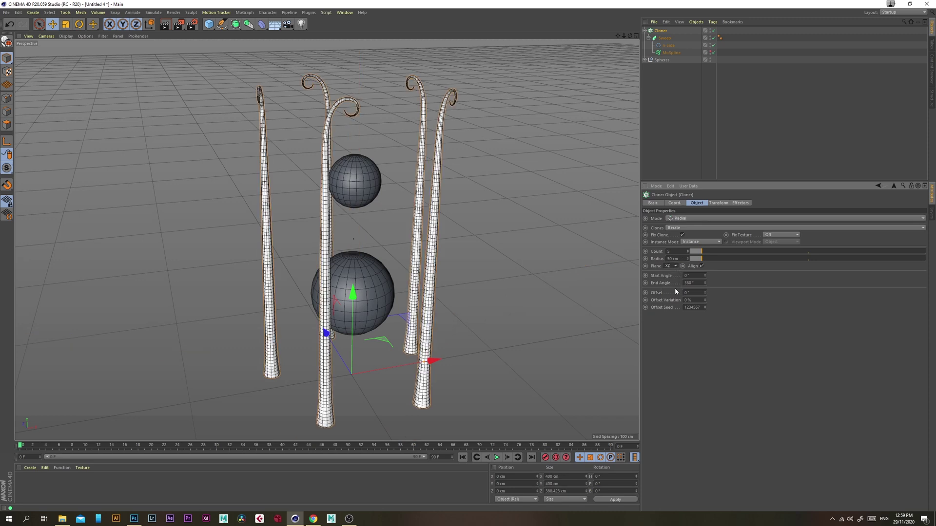
- Set the Cloner's radius to 8 cm and its count to 7
{"action": "left_click_drag", "start_coordinate": [683, 260], "coordinate": [589, 244]}
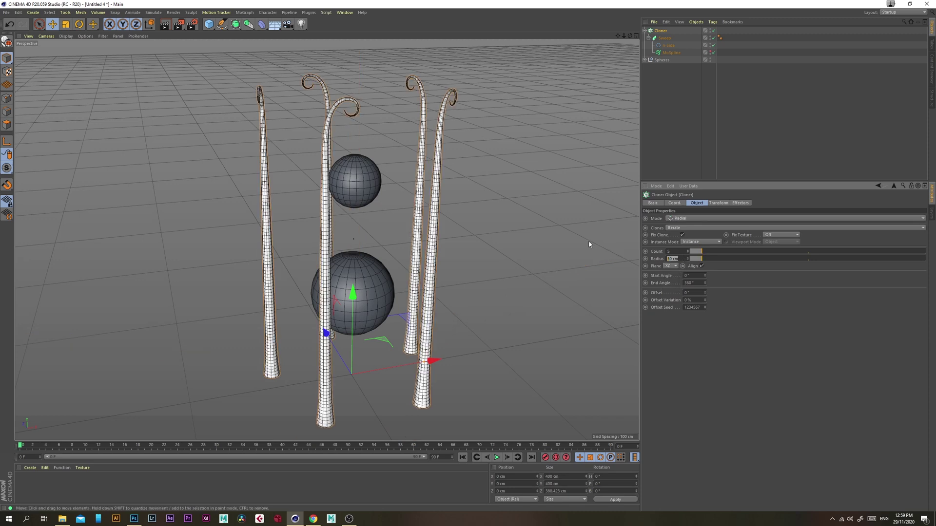
{"action": "type", "text": "8"}
{"action": "key", "text": "Return"}
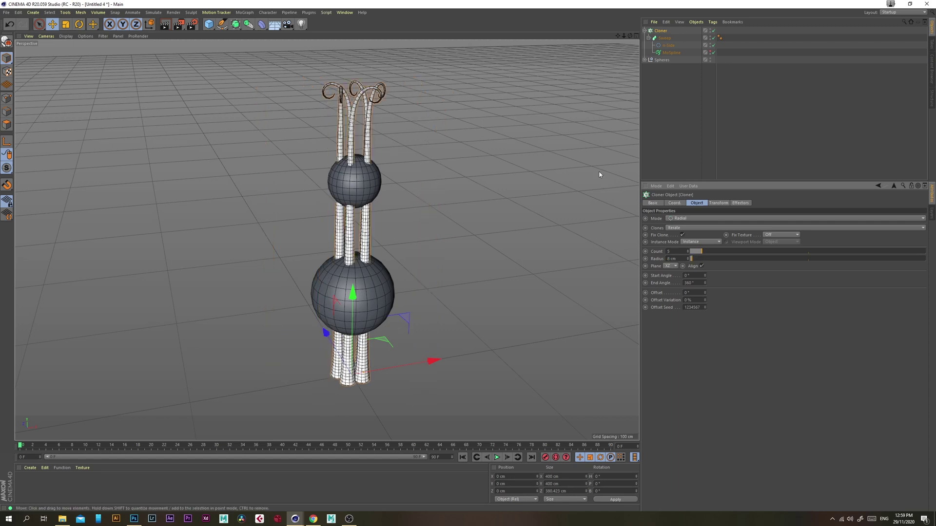
{"action": "left_click_drag", "start_coordinate": [679, 251], "coordinate": [572, 255]}
{"action": "type", "text": "7"}
{"action": "key", "text": "Return"}
{"action": "mouse_move", "coordinate": [389, 203]}
{"action": "left_mouse_down", "text": "alt"}
{"action": "mouse_move", "coordinate": [387, 266]}
{"action": "mouse_move", "coordinate": [377, 193]}
{"action": "left_mouse_up", "text": "alt"}
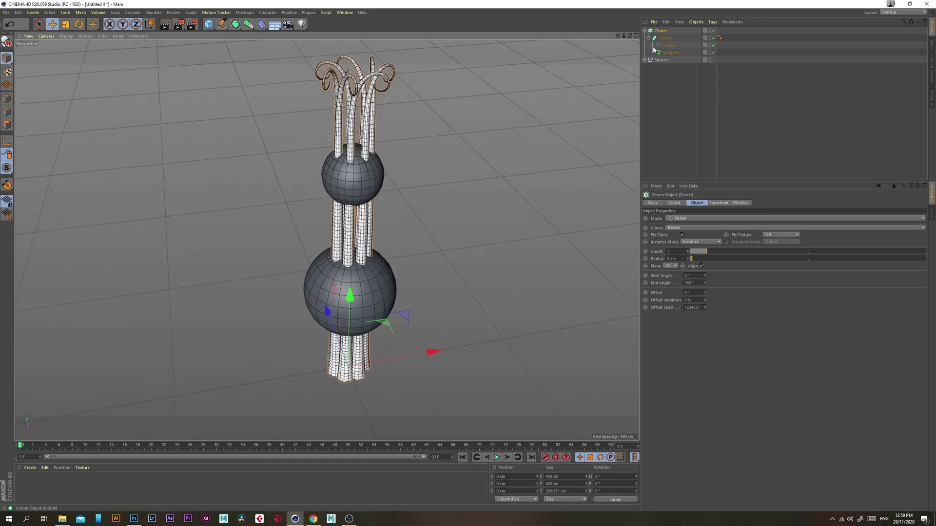
- Set the MoSpline's Angle B to 270° so the curled tips point outward from the centre
{"action": "left_click", "coordinate": [671, 53]}
{"action": "left_click_drag", "start_coordinate": [351, 244], "coordinate": [406, 153], "text": "alt"}
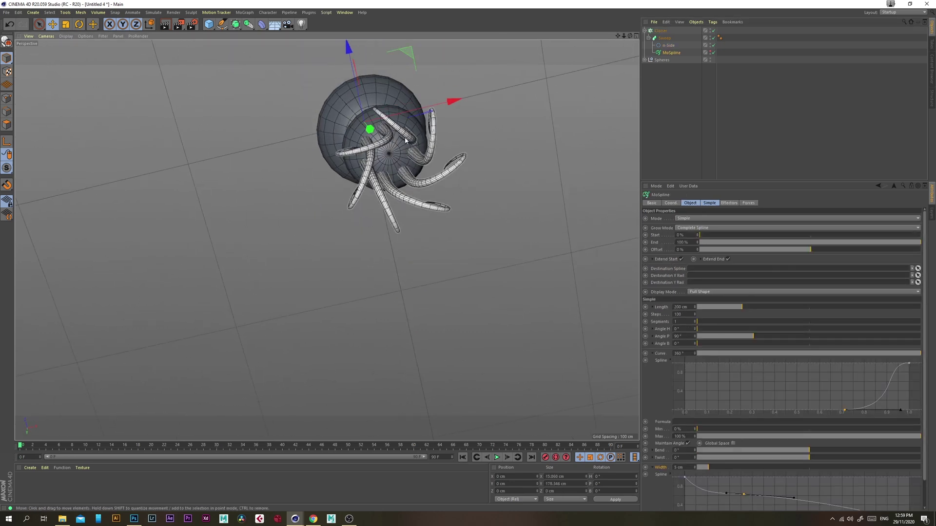
{"action": "left_click_drag", "start_coordinate": [711, 343], "coordinate": [873, 352]}
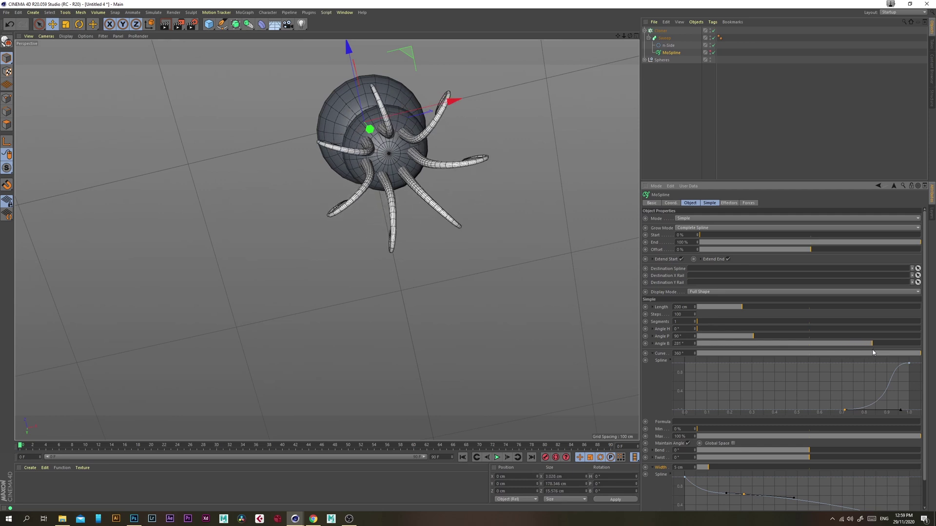
{"action": "left_click_drag", "start_coordinate": [684, 343], "coordinate": [557, 323]}
{"action": "type", "text": "270"}
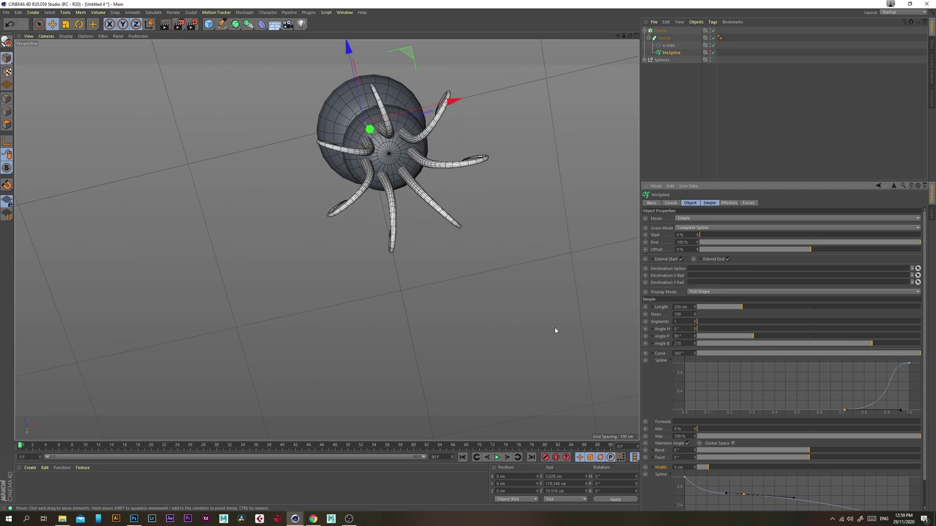
{"action": "key", "text": "Return"}
{"action": "left_click_drag", "start_coordinate": [443, 194], "coordinate": [327, 240], "text": "alt"}
{"action": "scroll", "coordinate": [403, 273], "scroll_direction": "down", "scroll_amount": 3}
{"action": "left_click_drag", "start_coordinate": [404, 296], "coordinate": [407, 205], "text": "alt"}
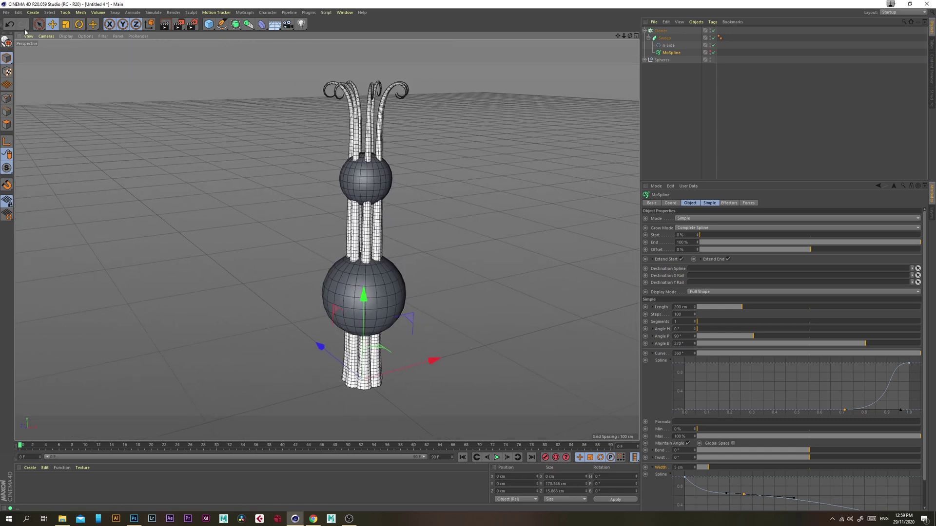
- Save the scene as alientPlantTutorial_v001.c4d in the C4D folder, replacing the existing file
{"action": "left_click", "coordinate": [6, 12]}
{"action": "left_click", "coordinate": [15, 72]}
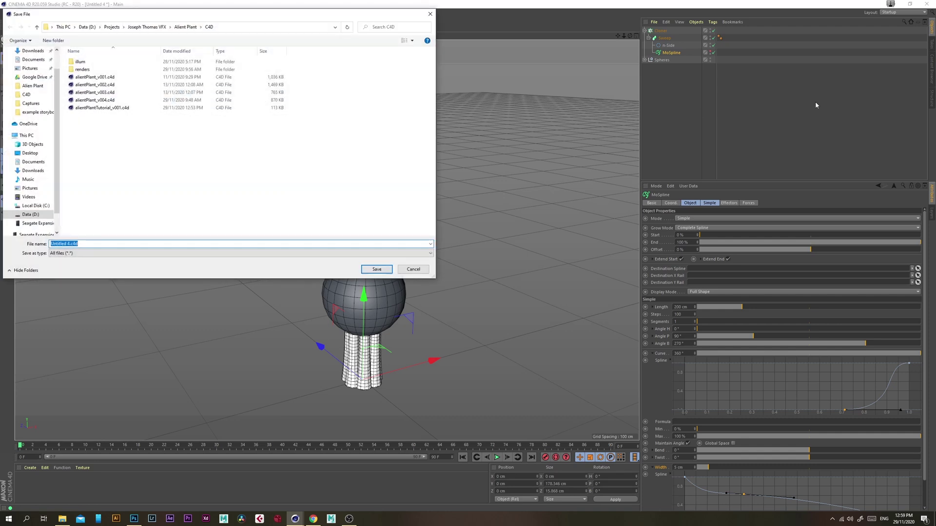
{"action": "left_click", "coordinate": [113, 109]}
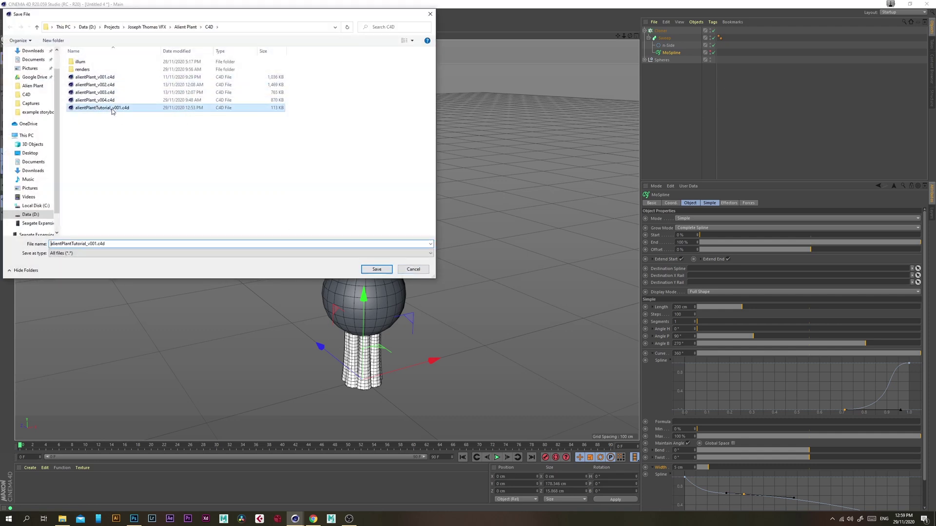
{"action": "left_click", "coordinate": [376, 271]}
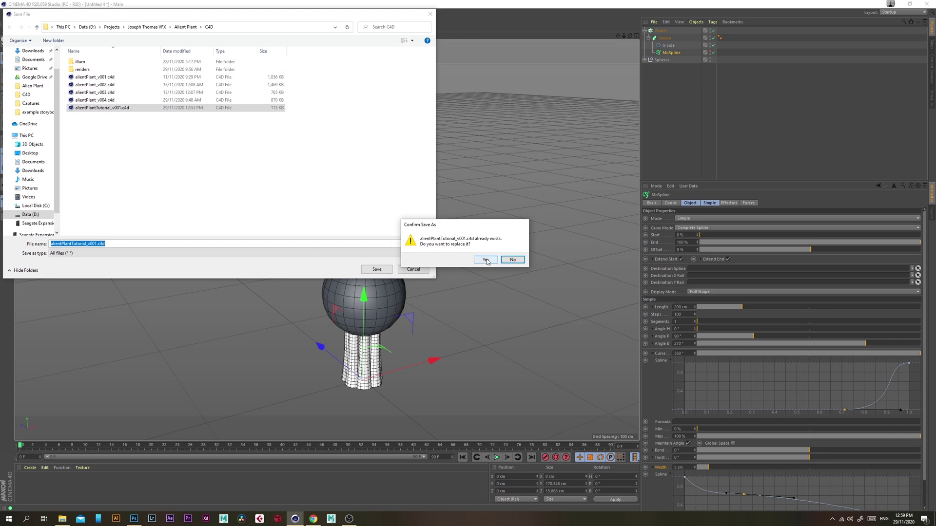
{"action": "left_click", "coordinate": [486, 260]}
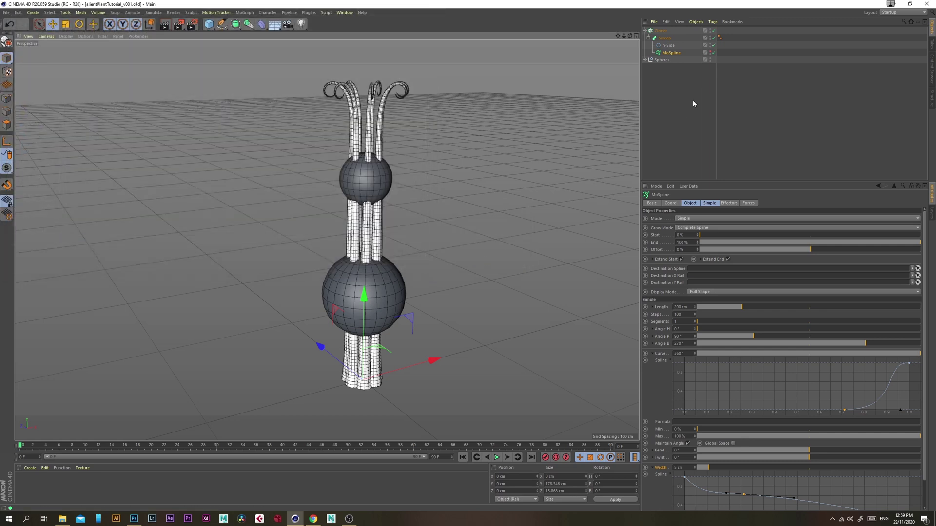
{"action": "left_click", "coordinate": [692, 101]}
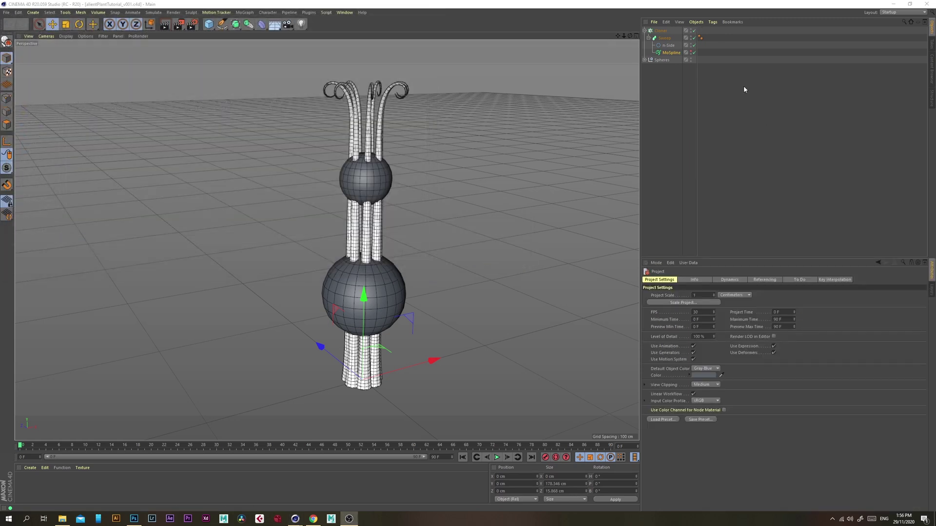
- Add a Twist deformer and place it directly below the Cloner in the object hierarchy
{"action": "left_click", "coordinate": [660, 76]}
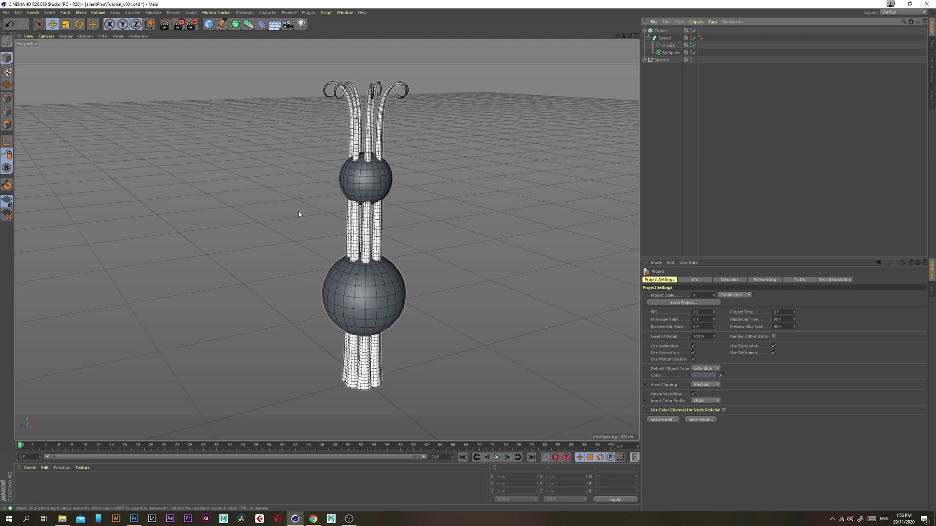
{"action": "left_click", "coordinate": [262, 26]}
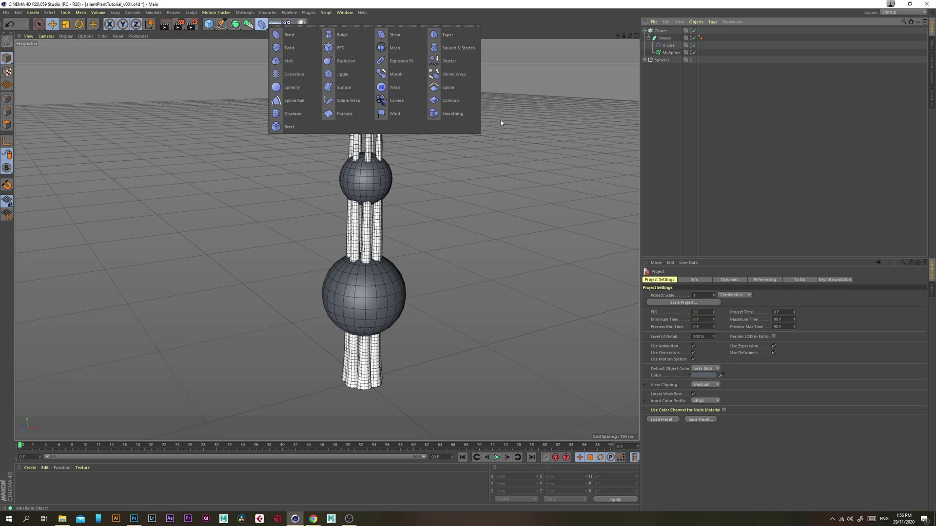
{"action": "left_click", "coordinate": [298, 48]}
{"action": "left_click", "coordinate": [645, 38]}
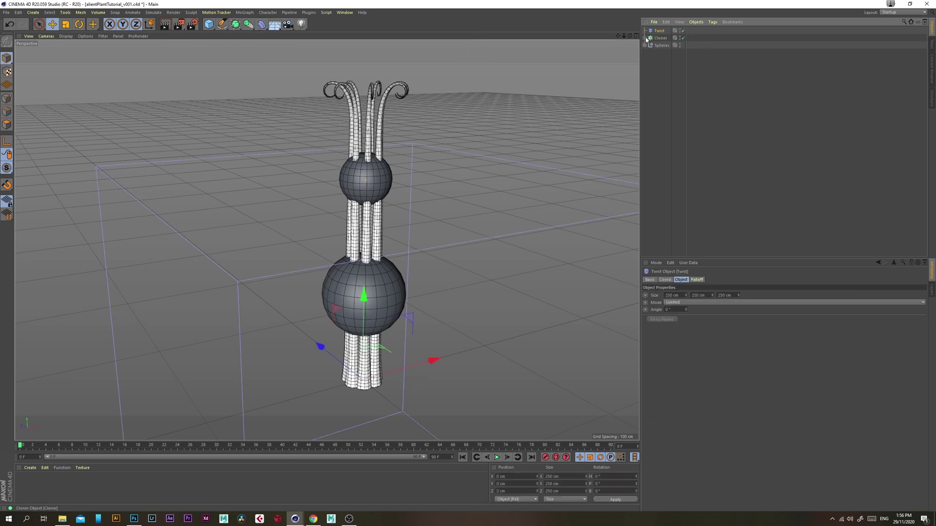
{"action": "left_click_drag", "start_coordinate": [659, 31], "coordinate": [659, 38]}
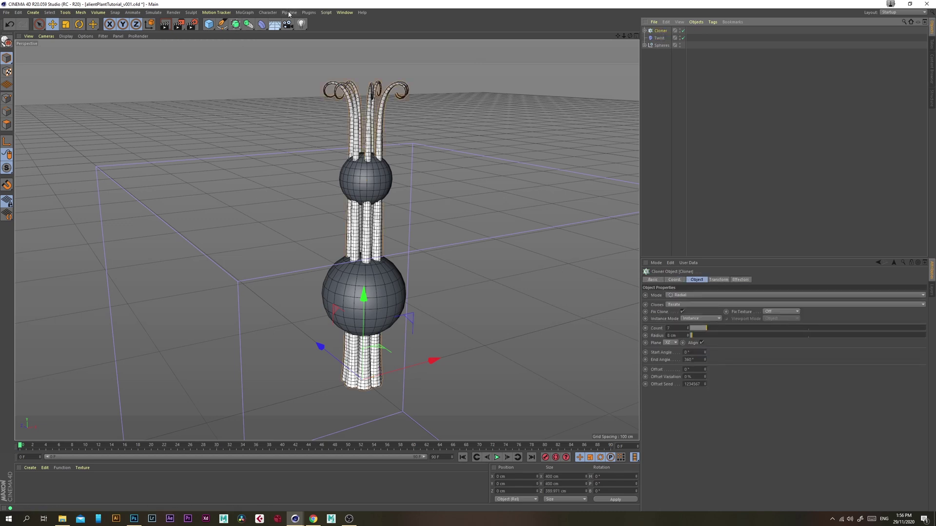
- Add a Connect object and put both the Cloner and the Twist deformer inside it
{"action": "left_click", "coordinate": [248, 24]}
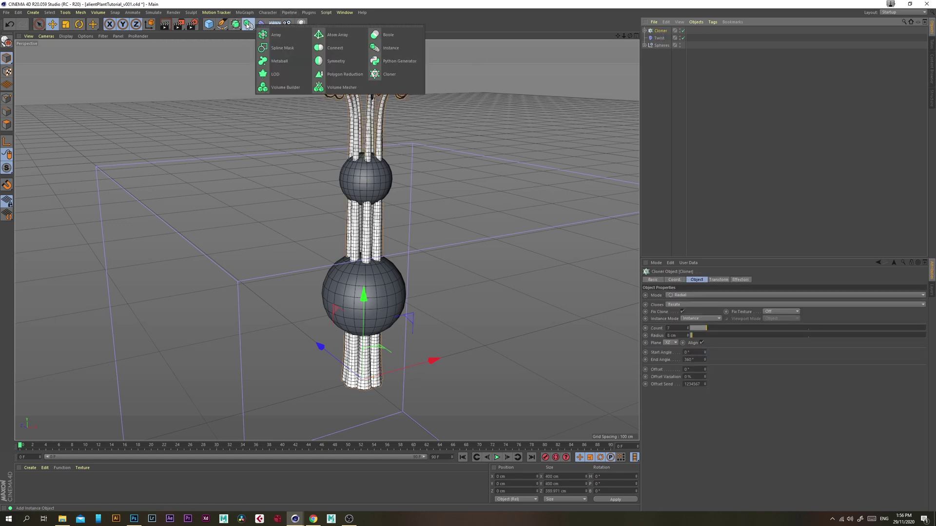
{"action": "left_click", "coordinate": [360, 48]}
{"action": "left_click_drag", "start_coordinate": [662, 38], "coordinate": [662, 31]}
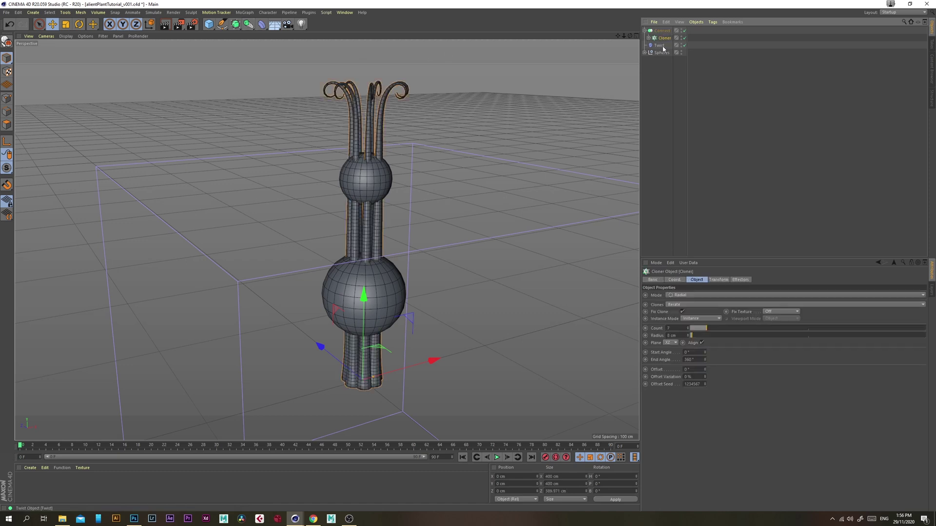
{"action": "left_click", "coordinate": [663, 46]}
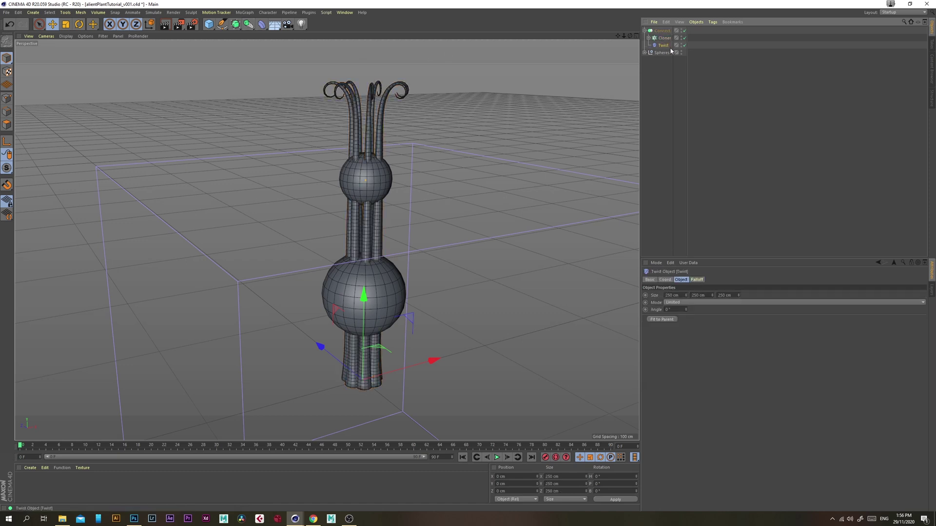
{"action": "left_click", "coordinate": [661, 80]}
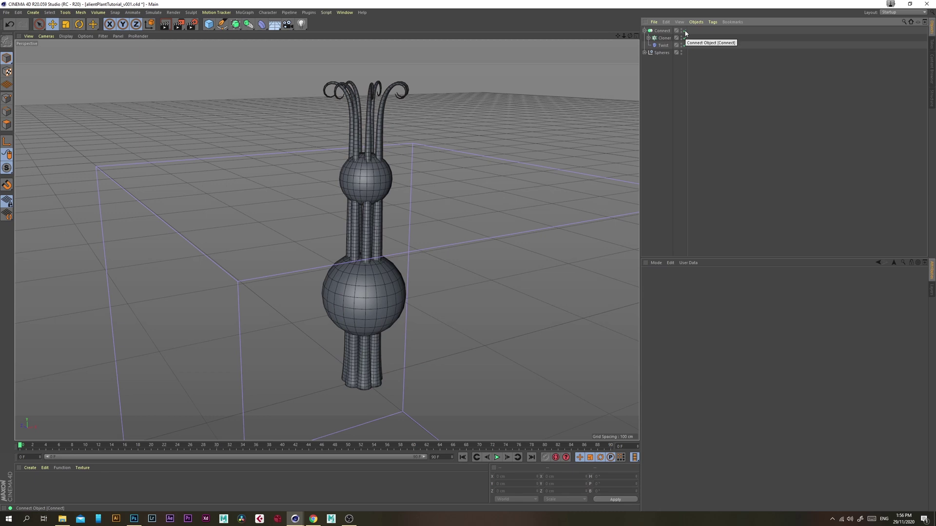
- Try to fit the Twist deformer to its parent with the Connect object disabled, and re-enable Connect
{"action": "left_click_drag", "start_coordinate": [685, 33], "coordinate": [720, 33]}
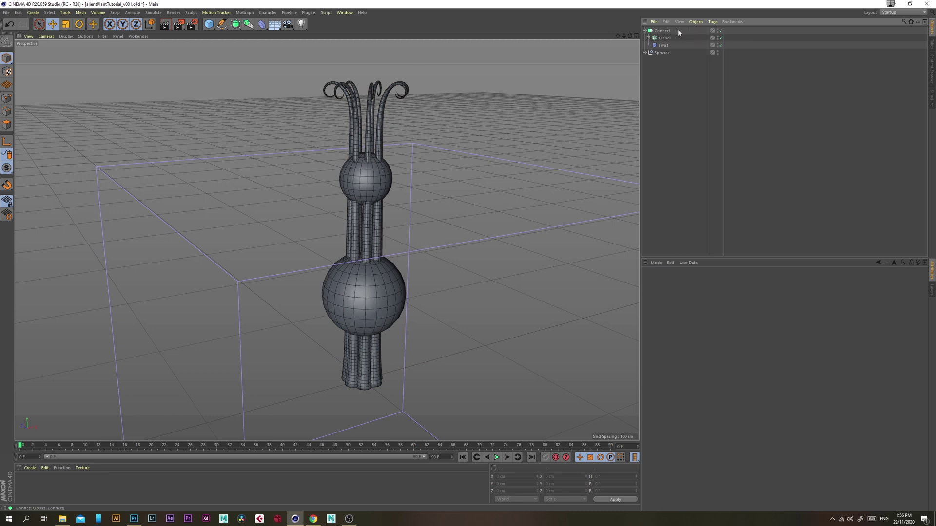
{"action": "left_click", "coordinate": [721, 31]}
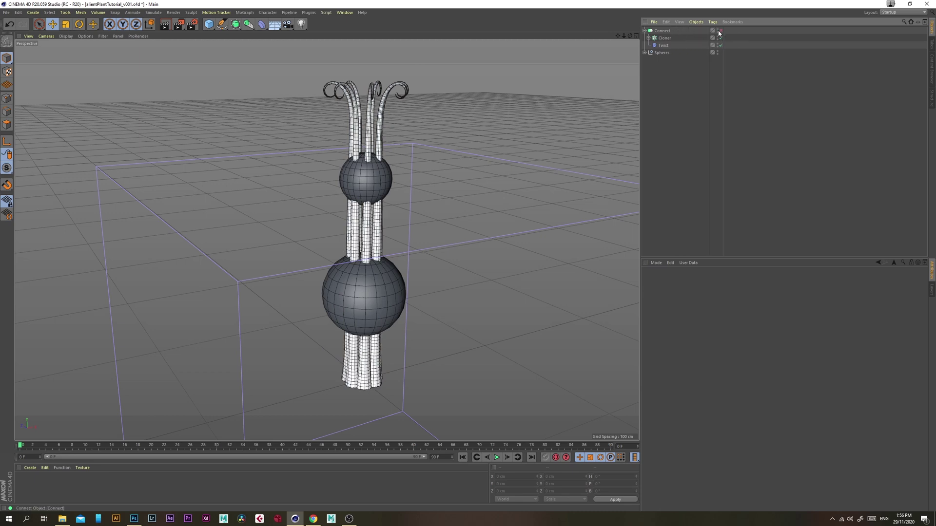
{"action": "left_click", "coordinate": [663, 45]}
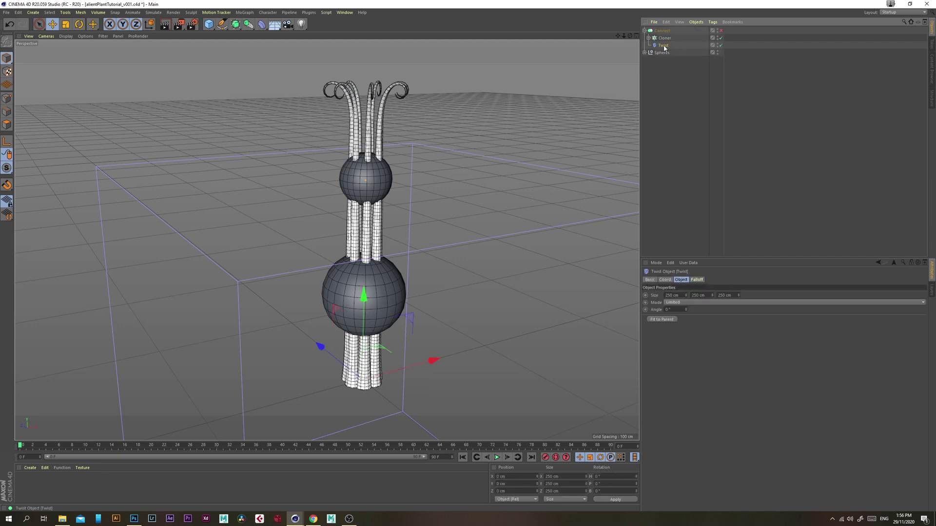
{"action": "left_click", "coordinate": [662, 320]}
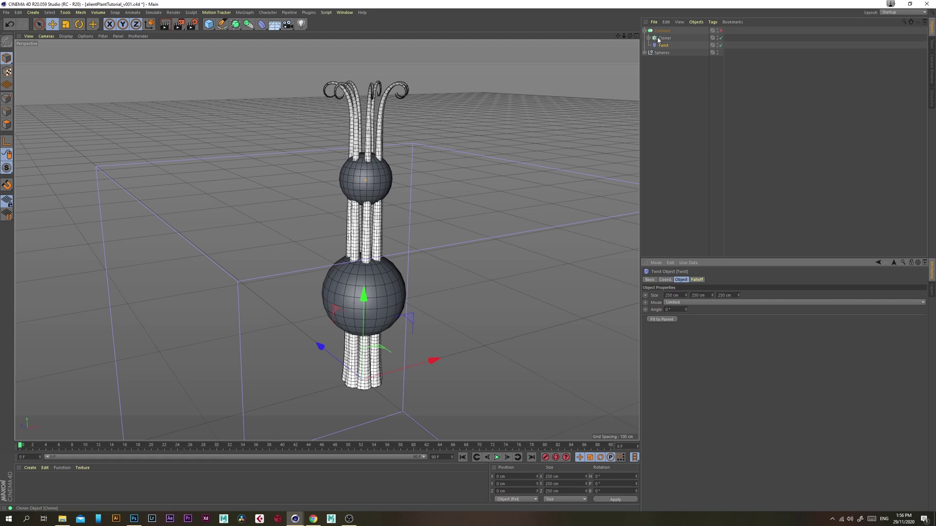
{"action": "left_click", "coordinate": [720, 32]}
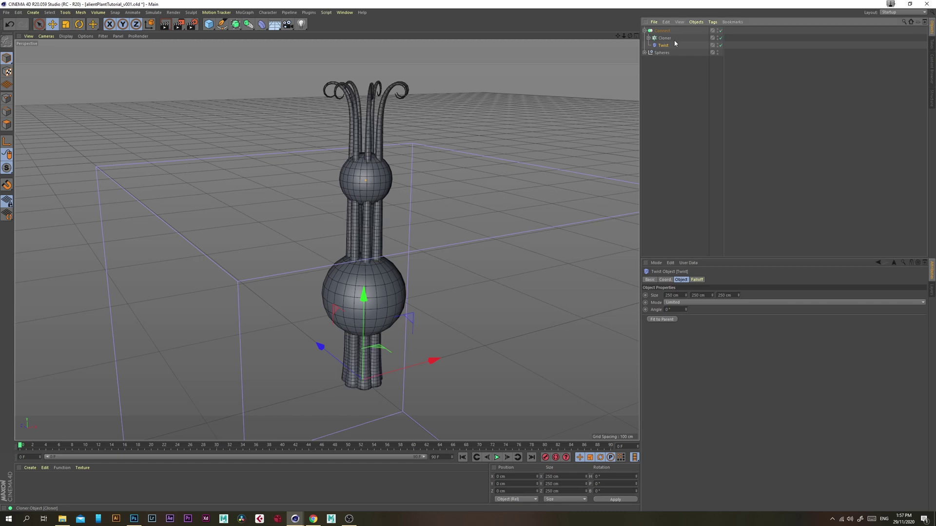
- Fit the Twist deformer's box to its Connect parent
{"action": "left_click", "coordinate": [673, 320]}
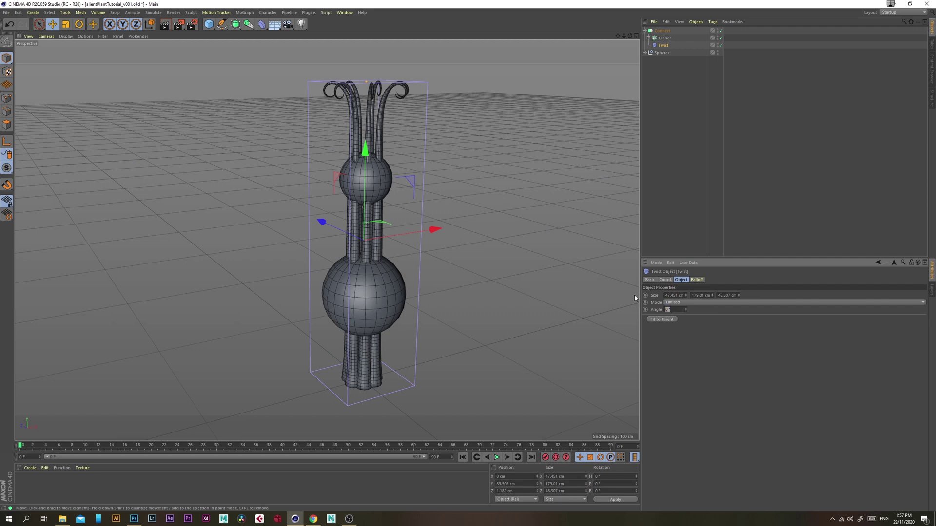
- Set the Twist deformer's angle to 360° and hide its cage in the viewport
{"action": "type", "text": "60"}
{"action": "key", "text": "Return"}
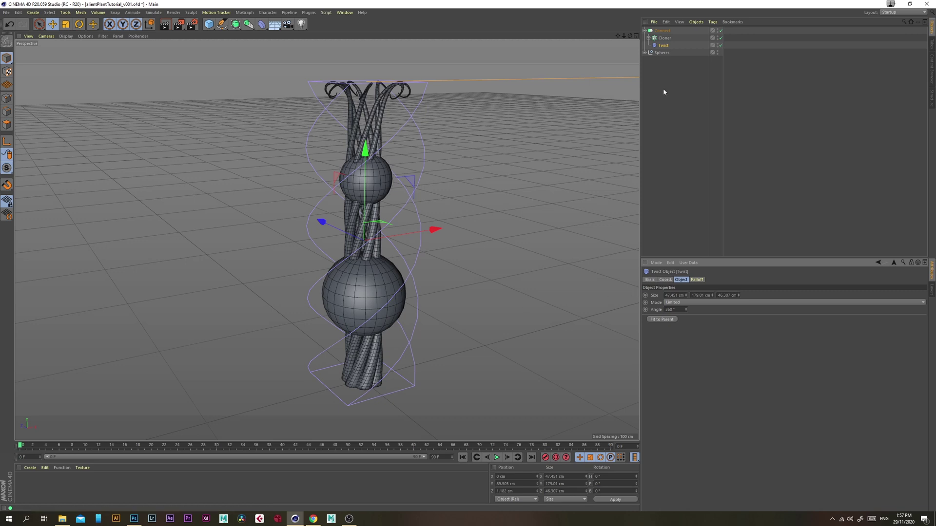
{"action": "double_click", "coordinate": [717, 44]}
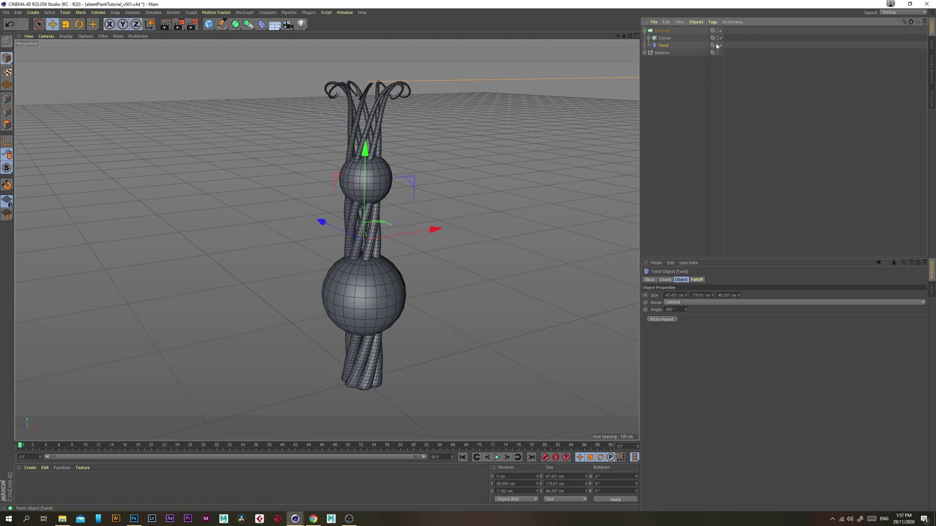
- Turn off Weld on the Connect object that holds the Cloner and Twist deformer
{"action": "left_click", "coordinate": [678, 87]}
{"action": "left_click_drag", "start_coordinate": [353, 162], "coordinate": [344, 122], "text": "alt"}
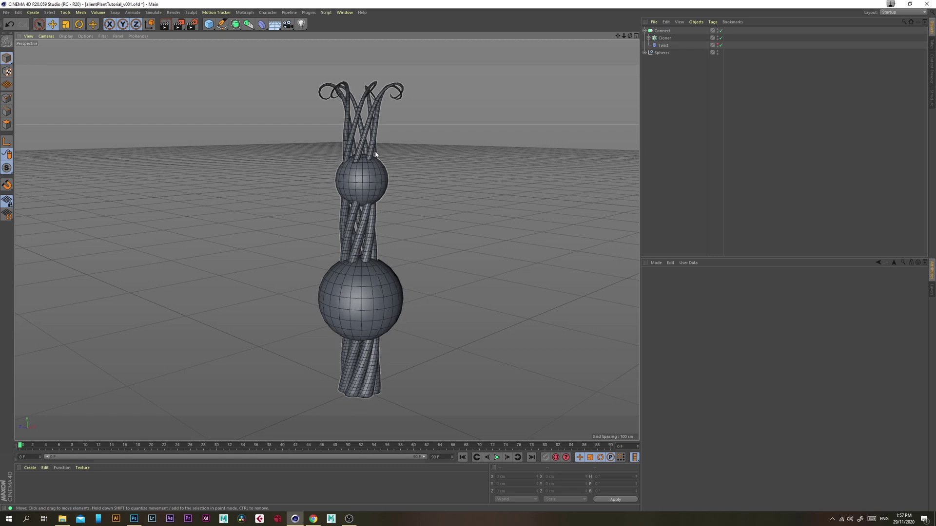
{"action": "left_click", "coordinate": [662, 32]}
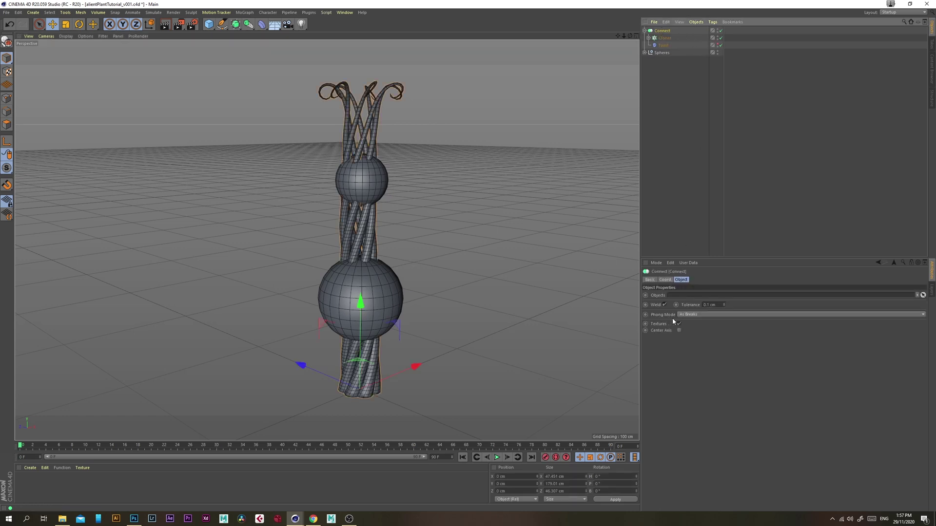
{"action": "left_click", "coordinate": [665, 305]}
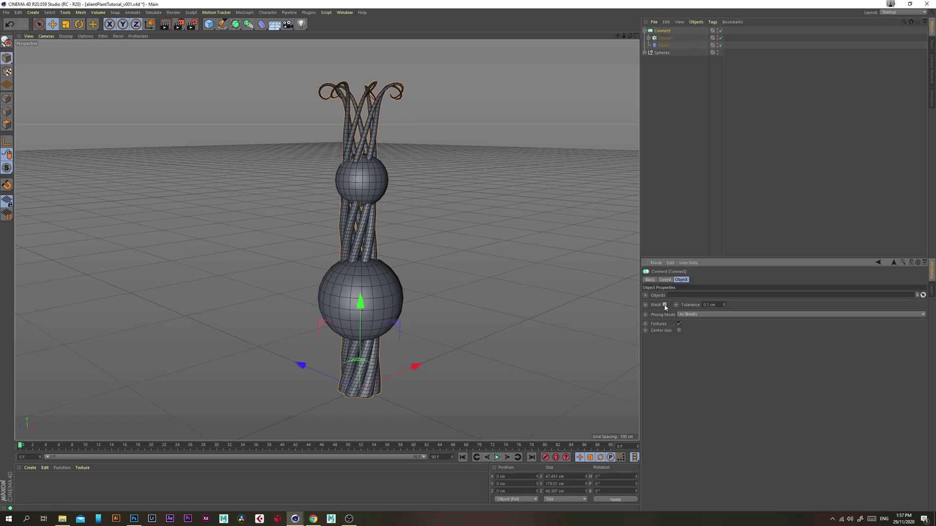
- Set the type of both spheres in the Spheres group to Icosahedron
{"action": "left_click", "coordinate": [645, 53]}
{"action": "left_click", "coordinate": [667, 61]}
{"action": "left_click", "coordinate": [665, 67], "text": "shift"}
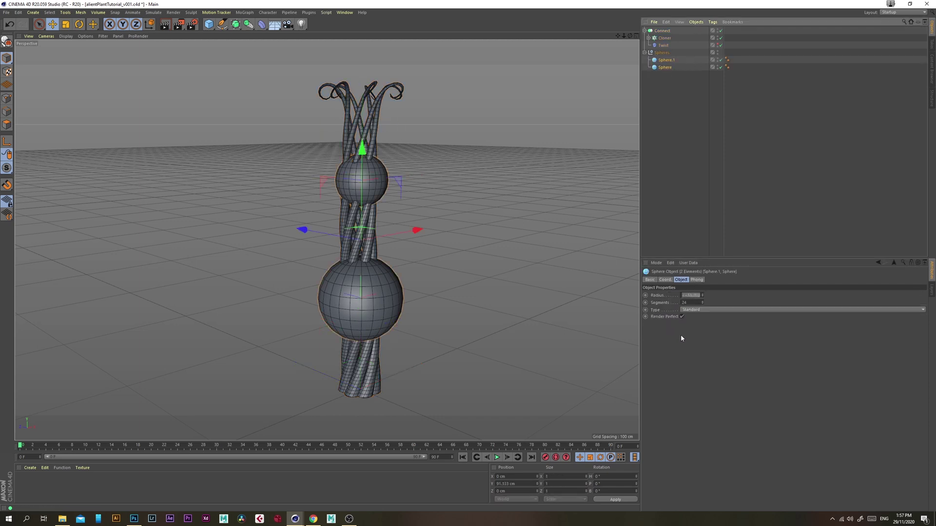
{"action": "left_click", "coordinate": [696, 311]}
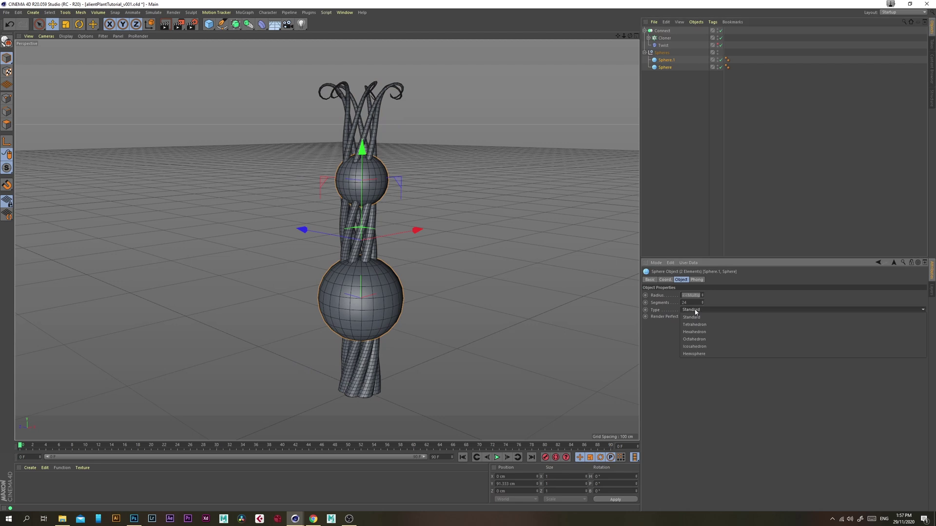
{"action": "left_click", "coordinate": [705, 348]}
{"action": "left_click", "coordinate": [676, 140]}
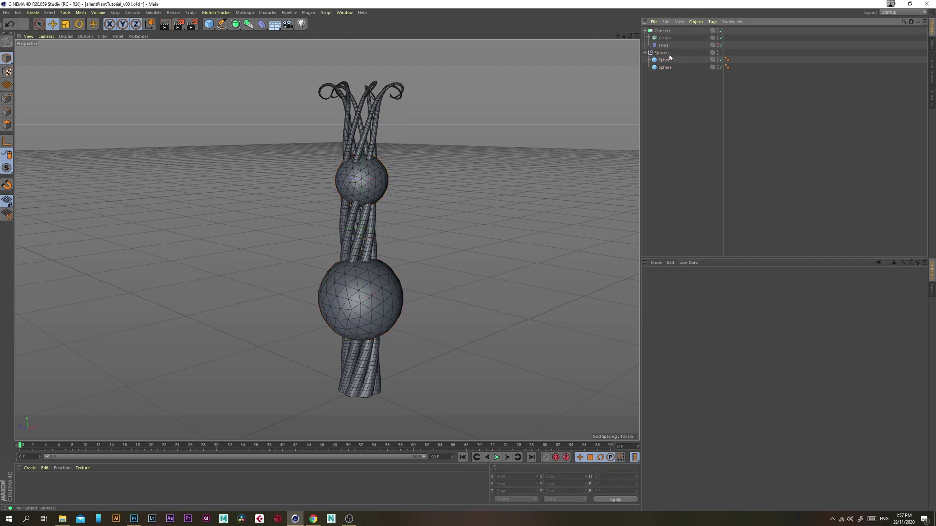
{"action": "left_click", "coordinate": [645, 53]}
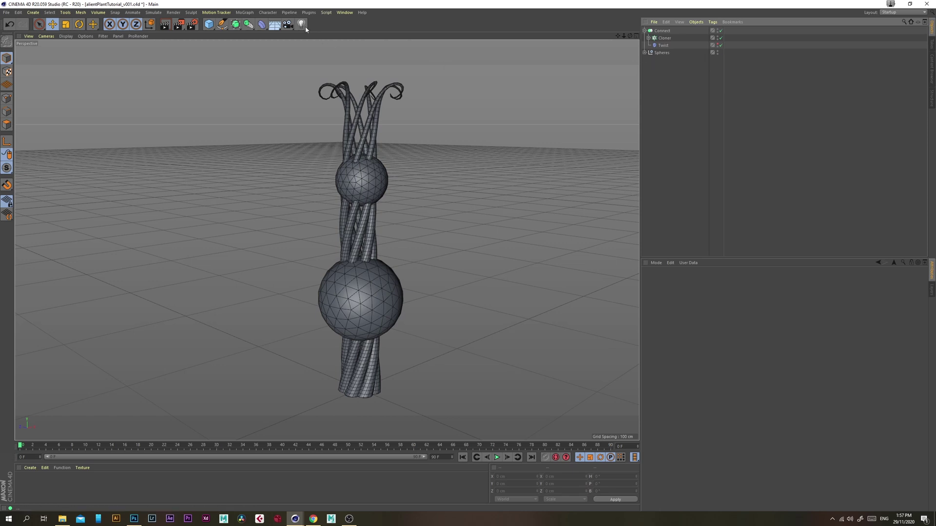
- Add a Collision deformer and place it inside the Connect object, directly below the Twist deformer
{"action": "left_click", "coordinate": [261, 24]}
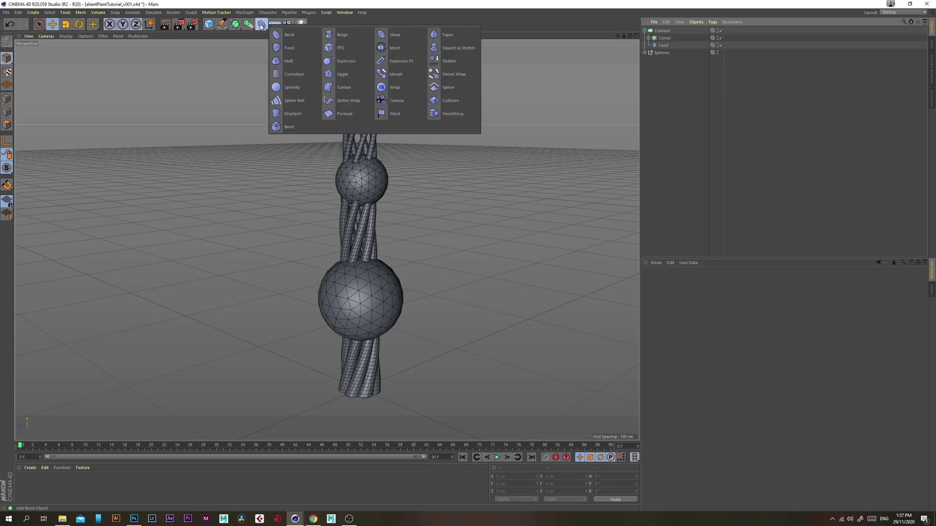
{"action": "left_click", "coordinate": [454, 101]}
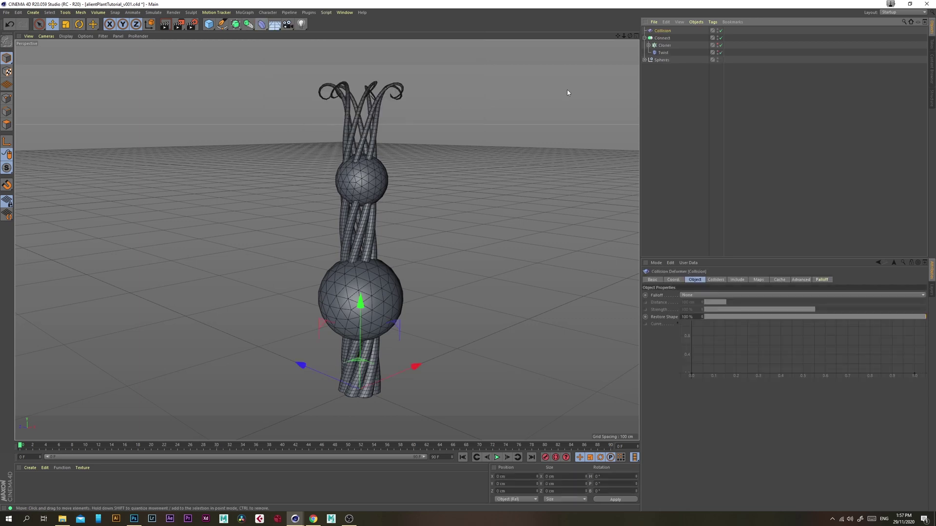
{"action": "left_click_drag", "start_coordinate": [664, 33], "coordinate": [668, 55]}
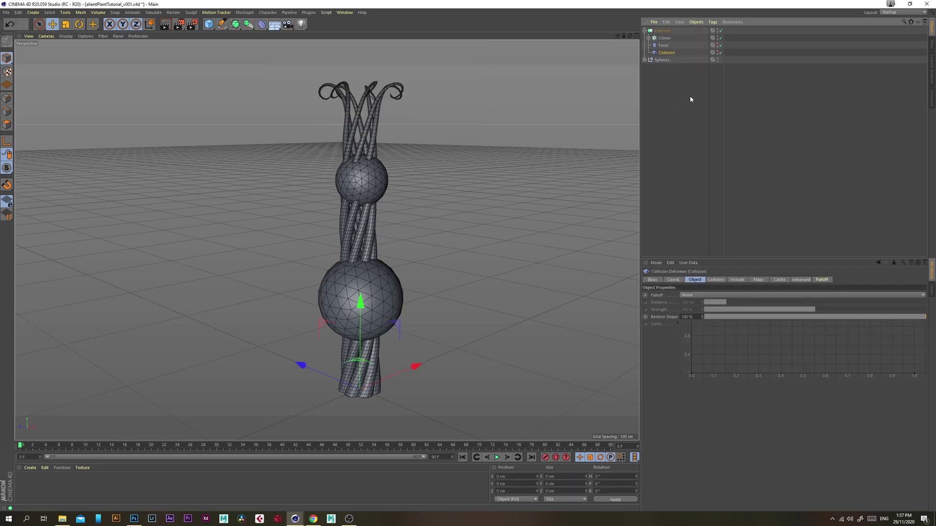
{"action": "left_click", "coordinate": [666, 97]}
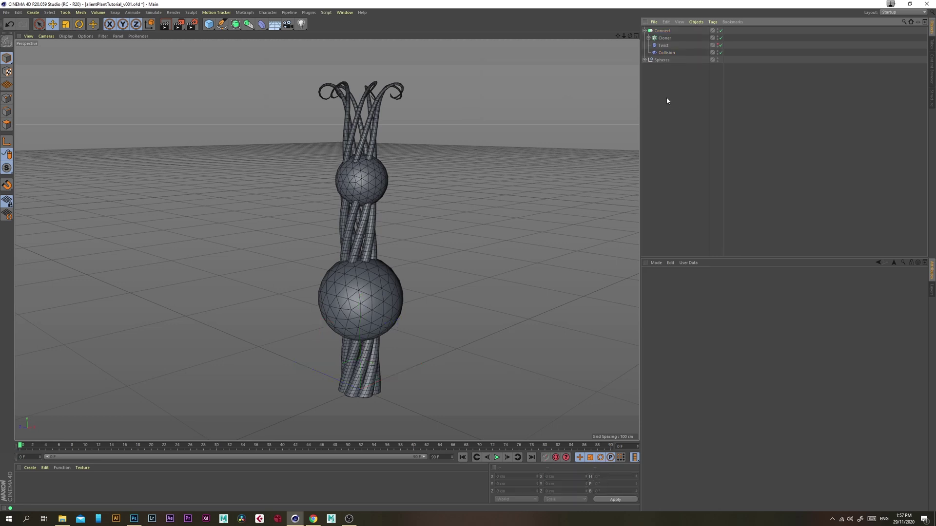
- Add Sphere.1 and Sphere as collider objects of the Collision deformer and inspect the deformed stems
{"action": "left_click", "coordinate": [666, 52]}
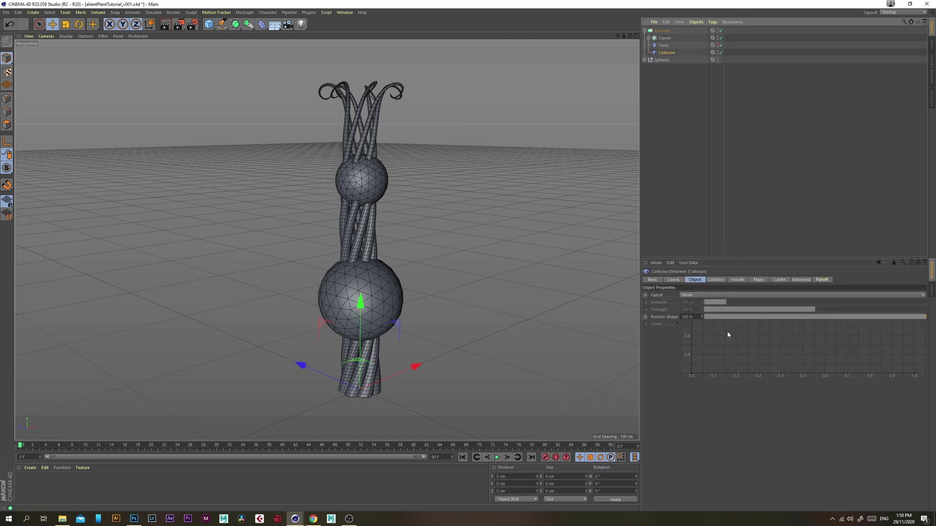
{"action": "left_click", "coordinate": [645, 60]}
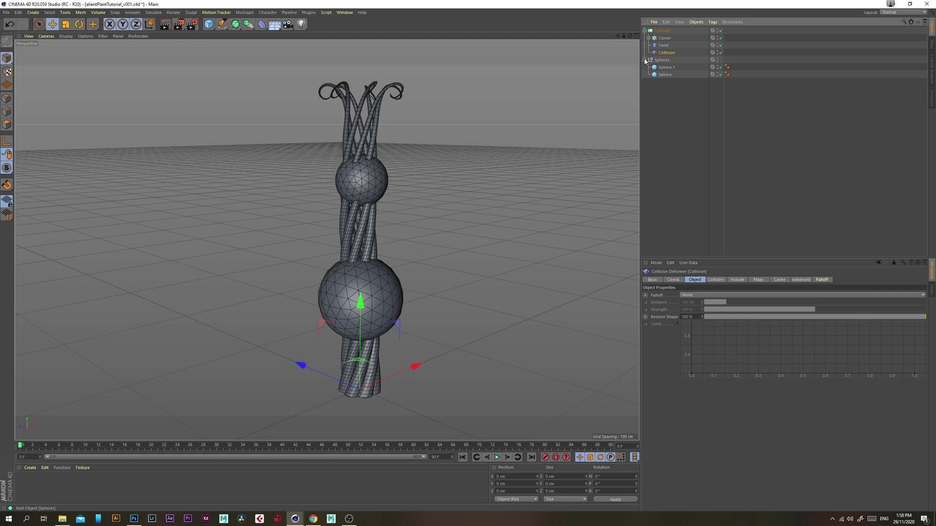
{"action": "left_click", "coordinate": [715, 280]}
{"action": "left_click_drag", "start_coordinate": [663, 70], "coordinate": [709, 374]}
{"action": "left_click_drag", "start_coordinate": [661, 81], "coordinate": [699, 337]}
{"action": "scroll", "coordinate": [414, 299], "scroll_direction": "up", "scroll_amount": 3}
{"action": "left_click_drag", "start_coordinate": [420, 294], "coordinate": [446, 244], "text": "alt"}
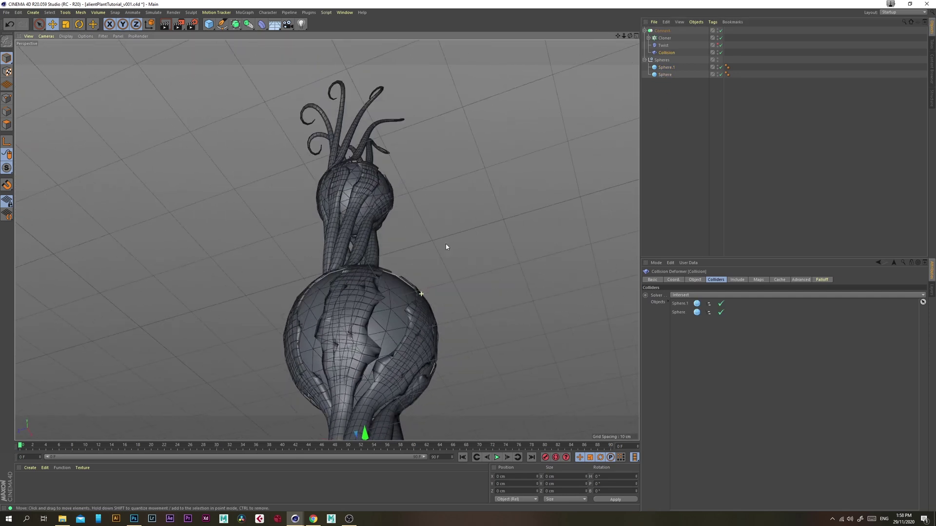
{"action": "right_click_drag", "start_coordinate": [446, 247], "coordinate": [361, 241], "text": "alt"}
{"action": "left_click_drag", "start_coordinate": [362, 241], "coordinate": [380, 249], "text": "alt"}
{"action": "middle_click_drag", "start_coordinate": [381, 249], "coordinate": [373, 318], "text": "alt"}
{"action": "right_click_drag", "start_coordinate": [373, 318], "coordinate": [429, 309], "text": "alt"}
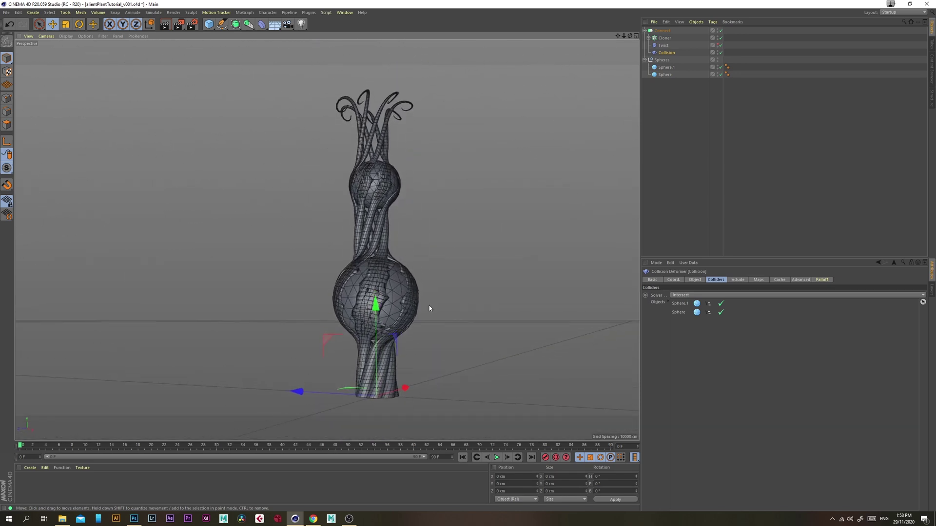
- Set the Collision deformer's Stretch to 125 in its advanced settings and check the stems around the spheres up close
{"action": "left_click", "coordinate": [801, 279]}
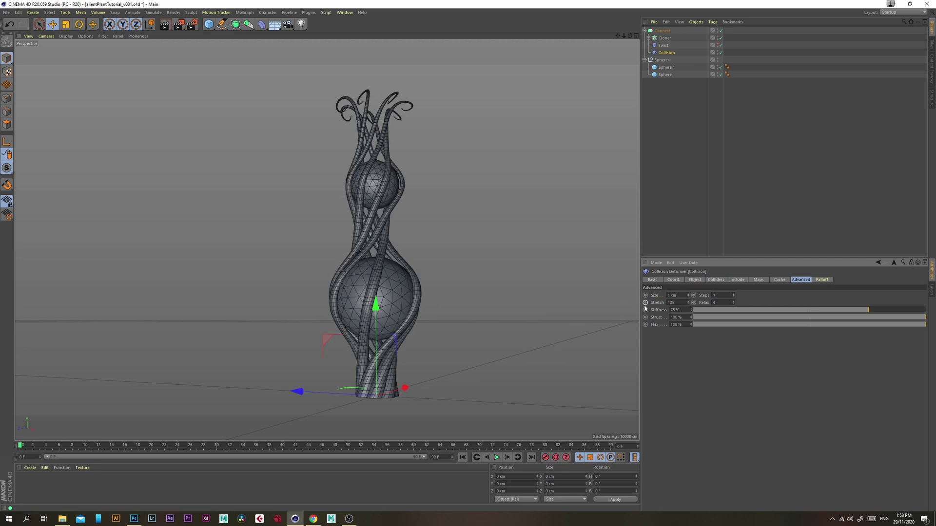
{"action": "left_click_drag", "start_coordinate": [398, 202], "coordinate": [422, 226], "text": "alt"}
{"action": "right_click_drag", "start_coordinate": [347, 278], "coordinate": [437, 305], "text": "alt"}
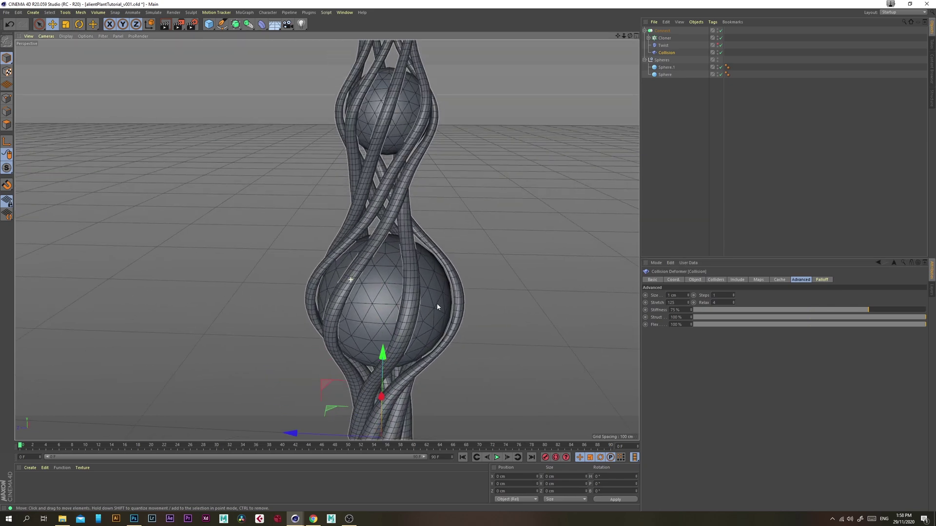
{"action": "middle_click_drag", "start_coordinate": [405, 303], "coordinate": [388, 307], "text": "alt"}
{"action": "right_click_drag", "start_coordinate": [387, 306], "coordinate": [441, 317], "text": "alt"}
{"action": "mouse_move", "coordinate": [442, 316]}
{"action": "left_mouse_down", "text": "alt"}
{"action": "mouse_move", "coordinate": [429, 288]}
{"action": "mouse_move", "coordinate": [358, 261]}
{"action": "mouse_move", "coordinate": [444, 300]}
{"action": "left_mouse_up", "text": "alt"}
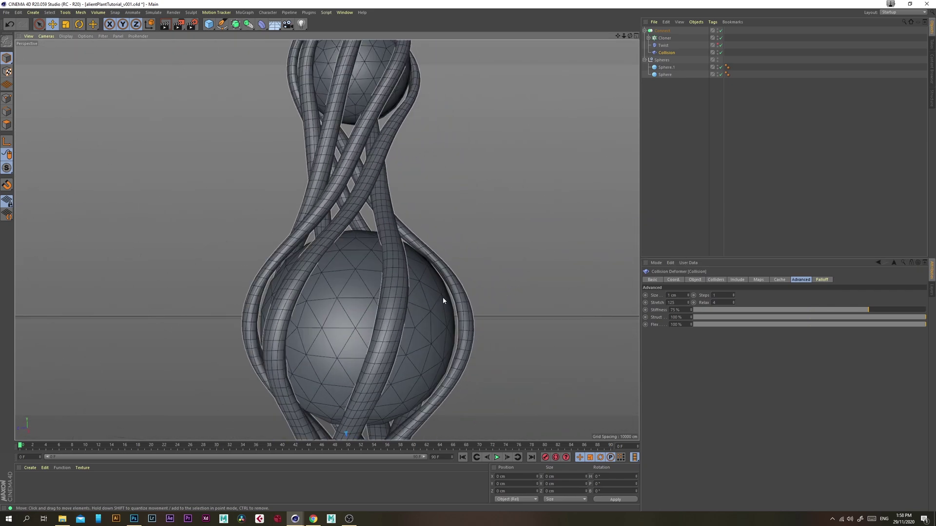
- Set the Collision deformer's Size to 0 cm and recalculate the collision by briefly playing and rewinding the timeline
{"action": "double_click", "coordinate": [683, 296]}
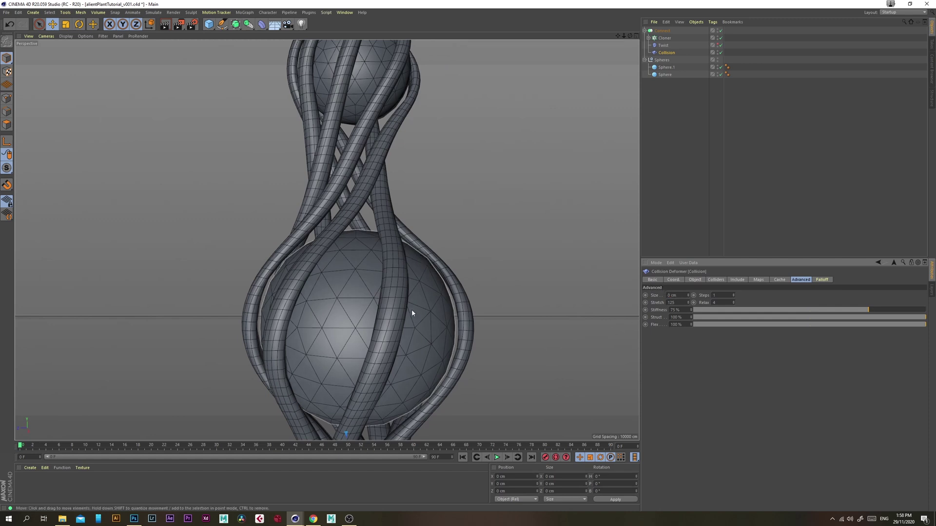
{"action": "left_click_drag", "start_coordinate": [453, 315], "coordinate": [456, 336], "text": "alt"}
{"action": "scroll", "coordinate": [451, 269], "scroll_direction": "up", "scroll_amount": 1}
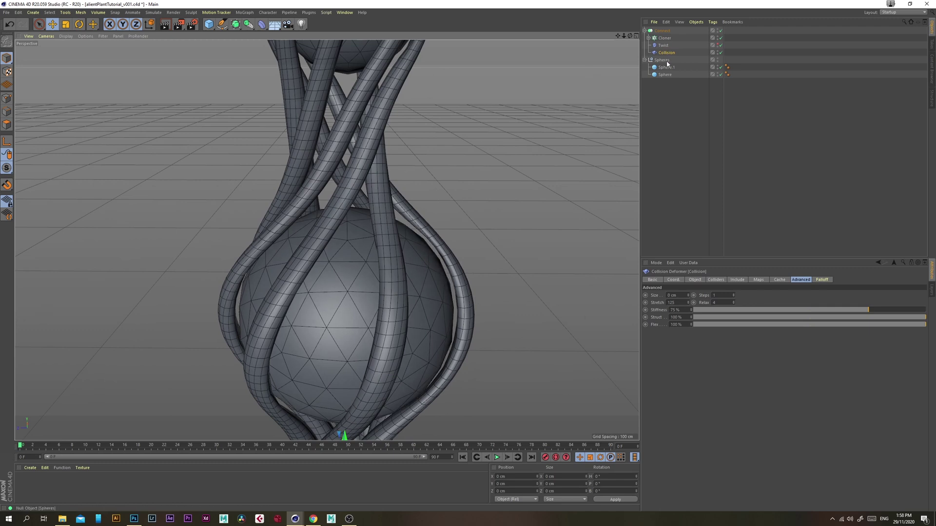
{"action": "left_click", "coordinate": [498, 458]}
{"action": "left_click", "coordinate": [497, 457]}
{"action": "left_click", "coordinate": [463, 457]}
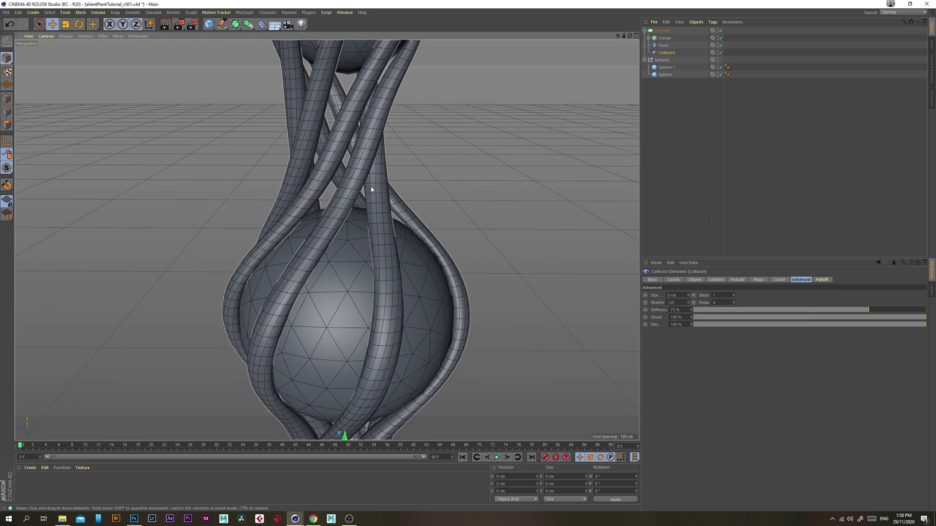
{"action": "scroll", "coordinate": [370, 185], "scroll_direction": "down", "scroll_amount": 6}
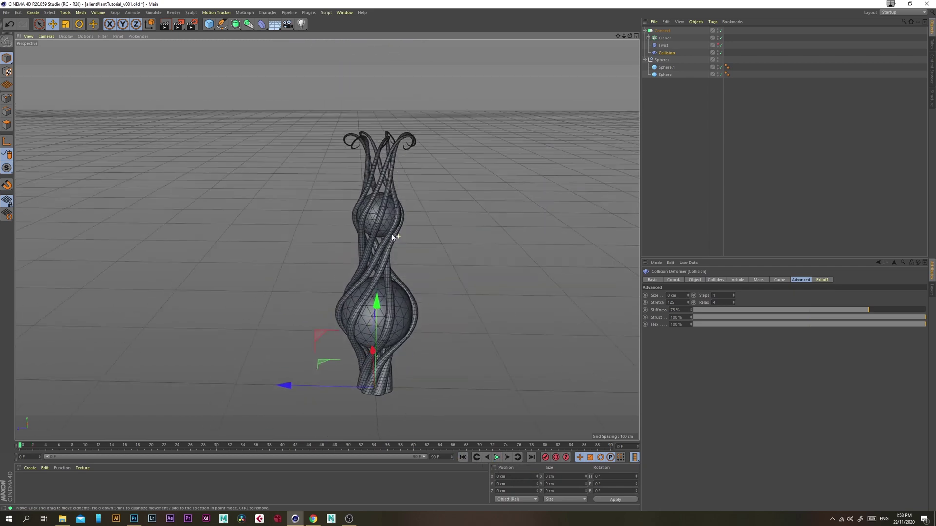
{"action": "left_click_drag", "start_coordinate": [394, 237], "coordinate": [341, 234], "text": "alt"}
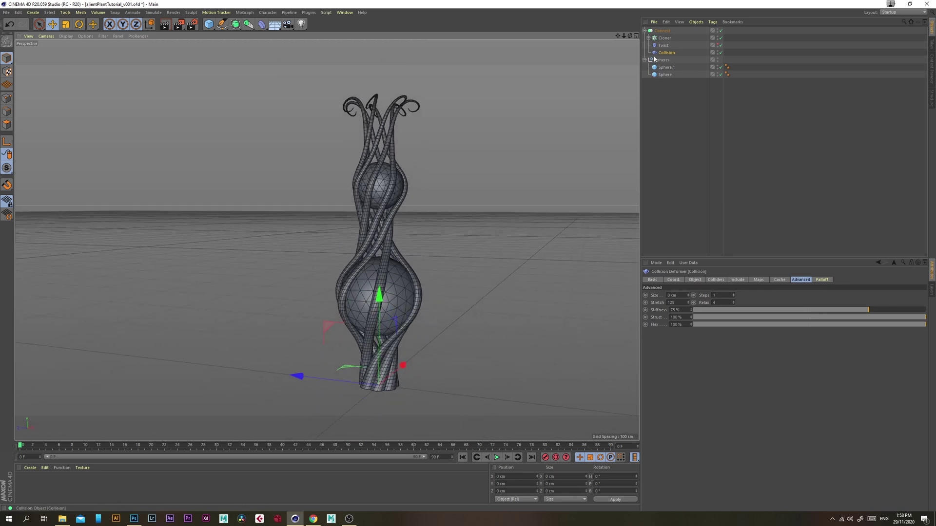
- Collapse the Spheres group and add a Random effector to the Cloner
{"action": "left_click", "coordinate": [644, 60]}
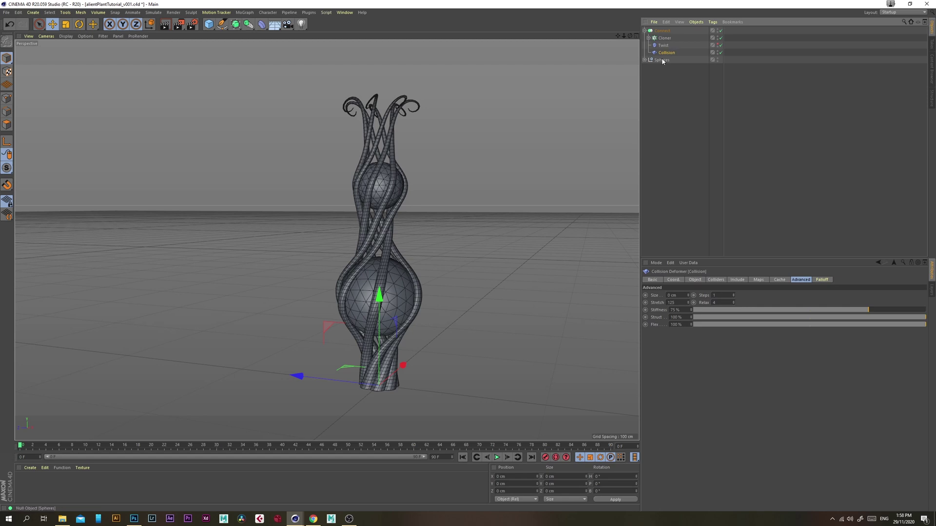
{"action": "left_click", "coordinate": [663, 37]}
{"action": "left_click", "coordinate": [662, 30]}
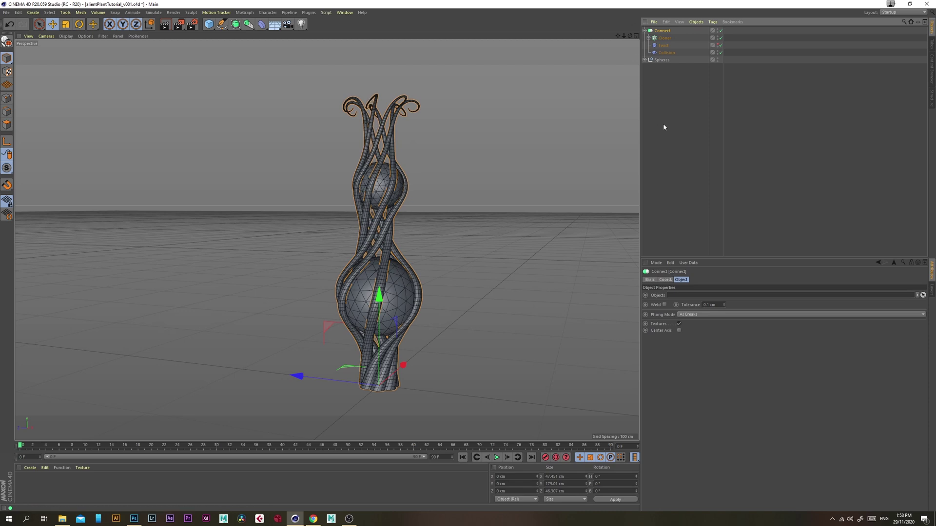
{"action": "left_click", "coordinate": [663, 38]}
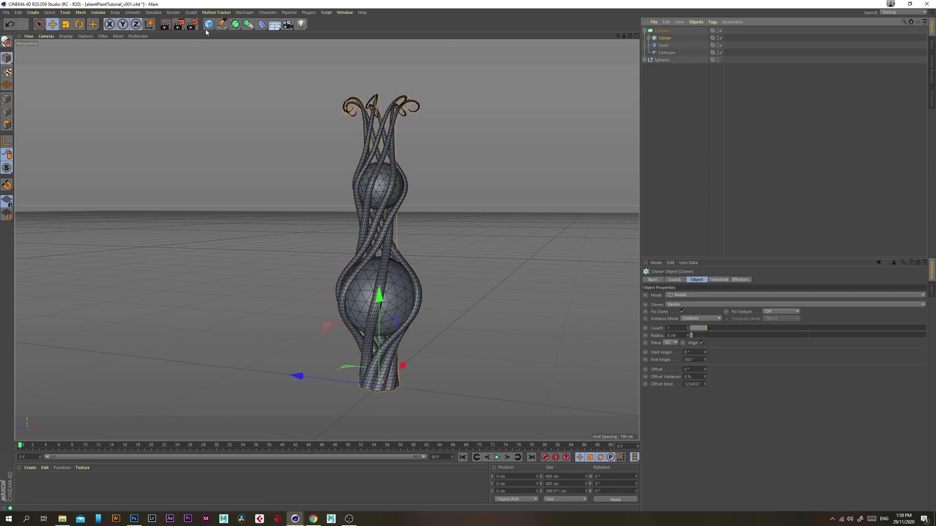
{"action": "left_click", "coordinate": [244, 12]}
{"action": "mouse_move", "coordinate": [247, 25]}
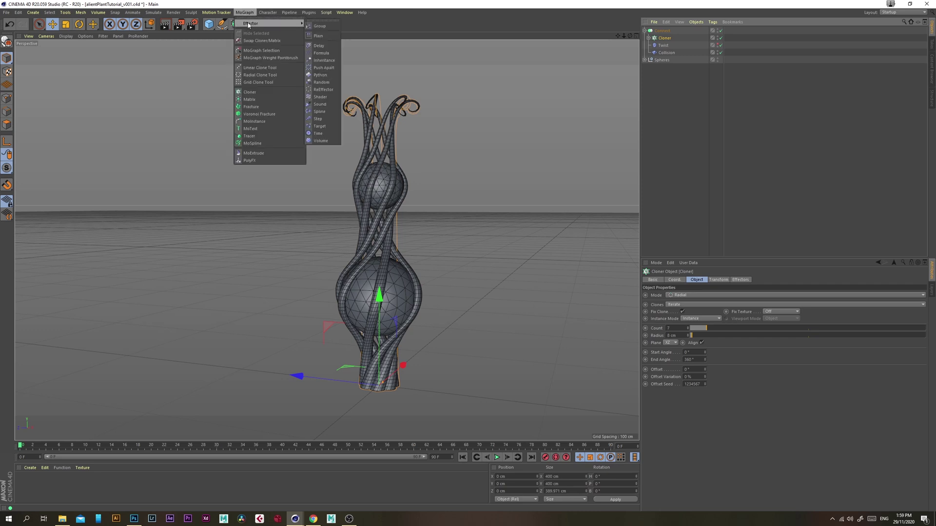
{"action": "left_click", "coordinate": [329, 83]}
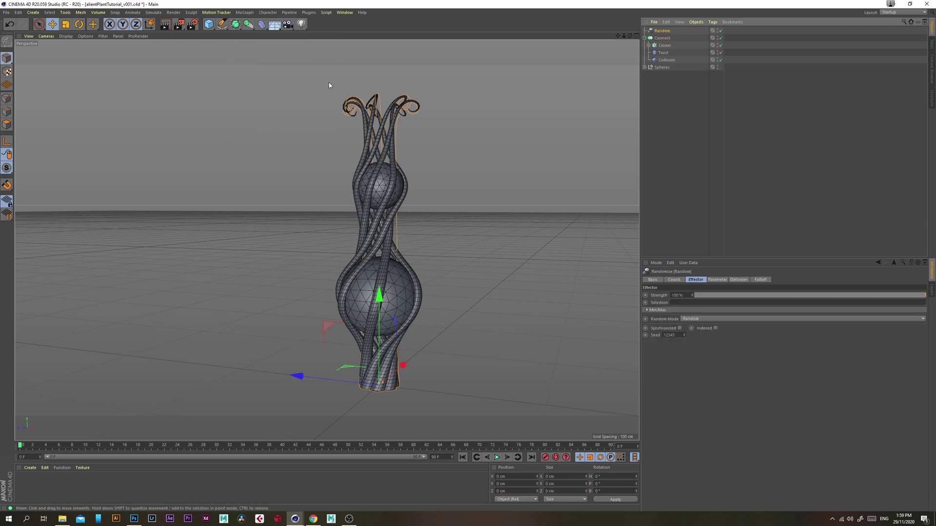
- Make the Random effector vary only scale, with position disabled and a uniform scale of 0.25, and inspect the stem tips
{"action": "left_click", "coordinate": [715, 280]}
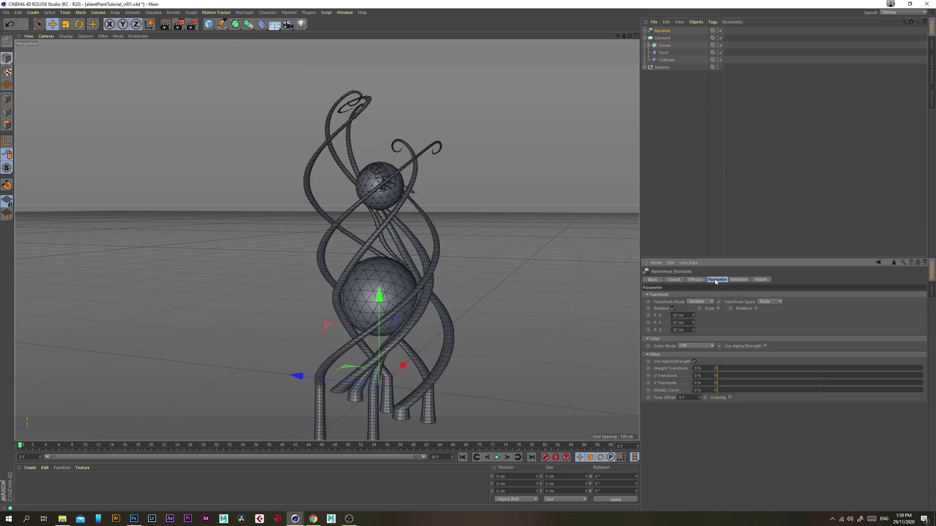
{"action": "left_click", "coordinate": [673, 309]}
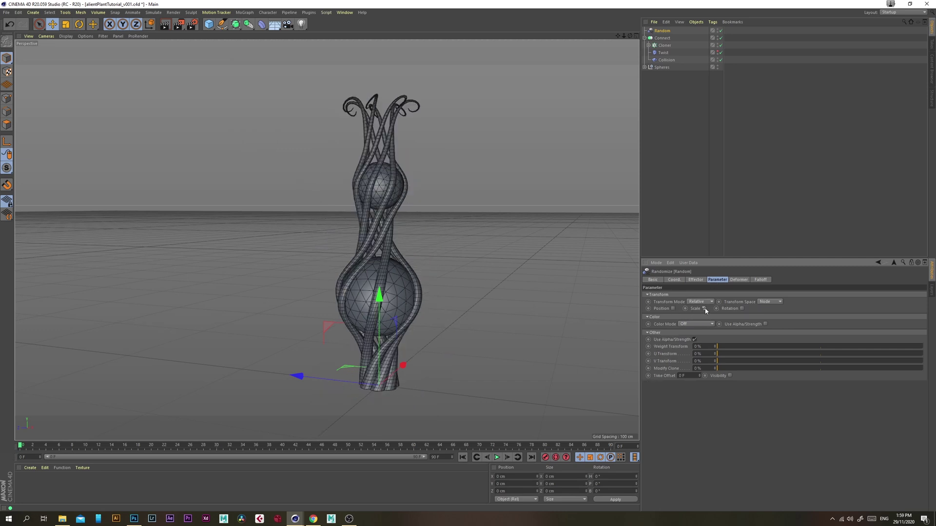
{"action": "left_click", "coordinate": [704, 309]}
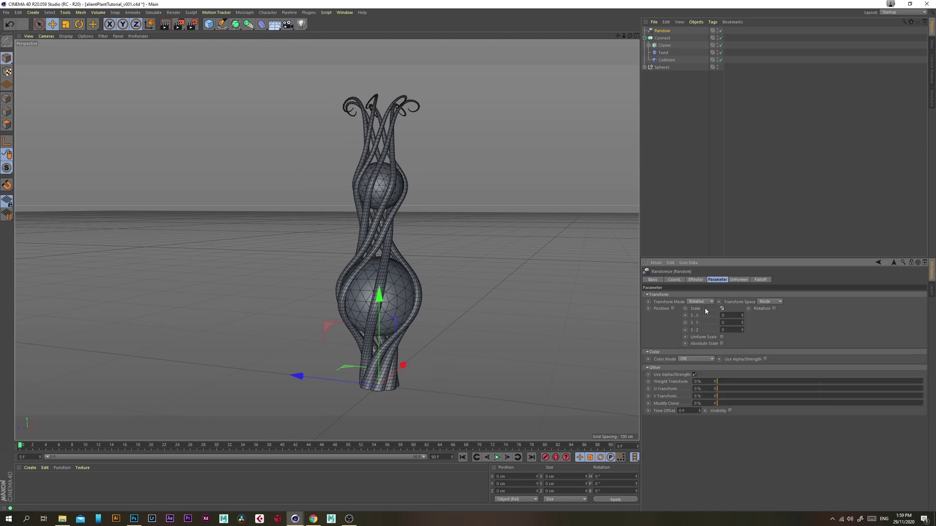
{"action": "left_click", "coordinate": [722, 337]}
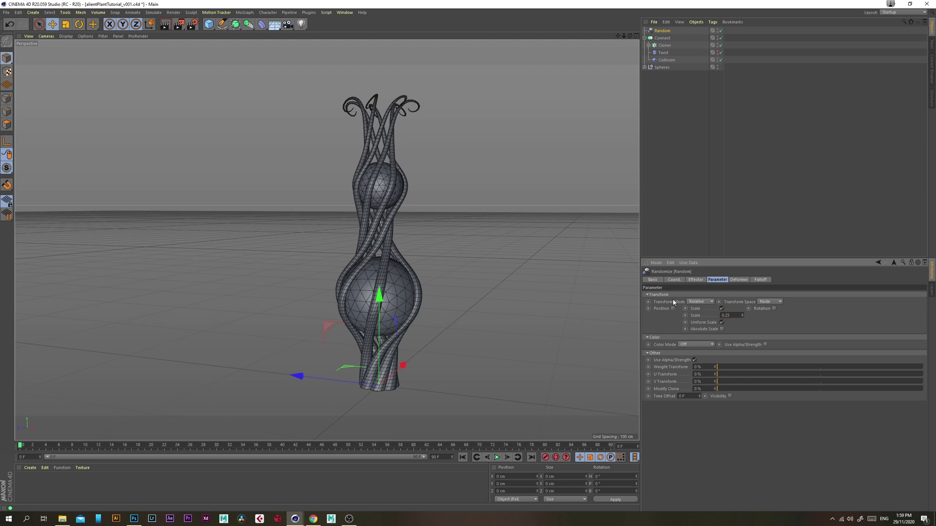
{"action": "key", "text": "Return"}
{"action": "left_click_drag", "start_coordinate": [483, 156], "coordinate": [405, 194], "text": "alt"}
{"action": "left_click_drag", "start_coordinate": [421, 146], "coordinate": [419, 197], "text": "alt"}
{"action": "right_click_drag", "start_coordinate": [397, 141], "coordinate": [498, 129], "text": "alt"}
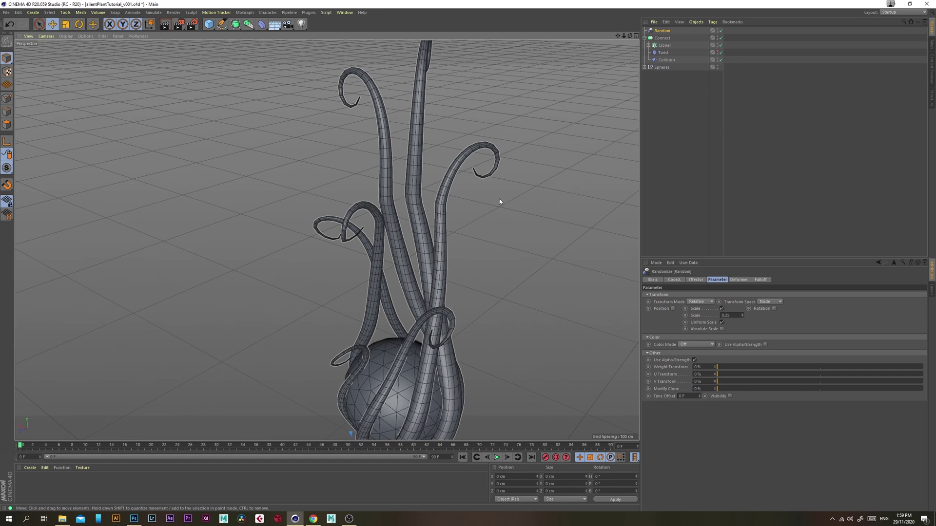
- Refit the Twist deformer to its parent so its cage encloses the full height of the scaled stems
{"action": "right_click_drag", "start_coordinate": [439, 117], "coordinate": [325, 240], "text": "alt"}
{"action": "left_click", "coordinate": [717, 51]}
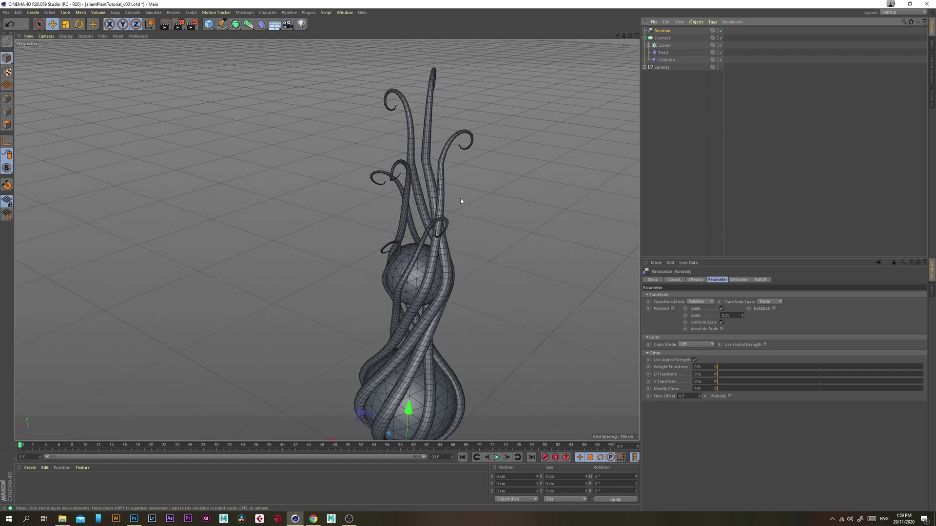
{"action": "left_click", "coordinate": [662, 53]}
{"action": "right_click_drag", "start_coordinate": [357, 156], "coordinate": [351, 191], "text": "alt"}
{"action": "left_click_drag", "start_coordinate": [351, 191], "coordinate": [500, 242], "text": "alt"}
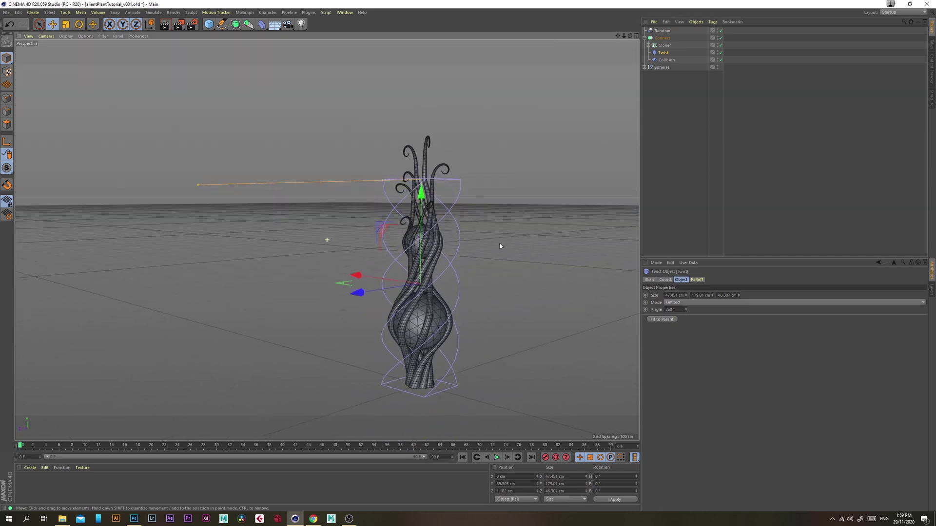
{"action": "left_click", "coordinate": [671, 320]}
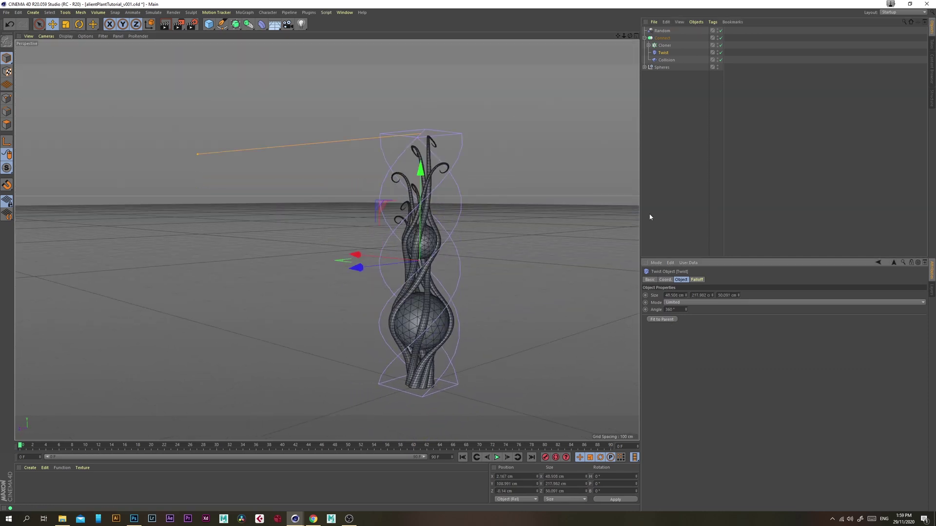
{"action": "left_click", "coordinate": [676, 170]}
- Hide the Twist deformer's cage in the viewport and collapse the Connect object
{"action": "mouse_move", "coordinate": [419, 229]}
{"action": "left_mouse_down", "text": "alt"}
{"action": "mouse_move", "coordinate": [619, 223]}
{"action": "mouse_move", "coordinate": [443, 246]}
{"action": "mouse_move", "coordinate": [470, 319]}
{"action": "mouse_move", "coordinate": [422, 223]}
{"action": "left_mouse_up", "text": "alt"}
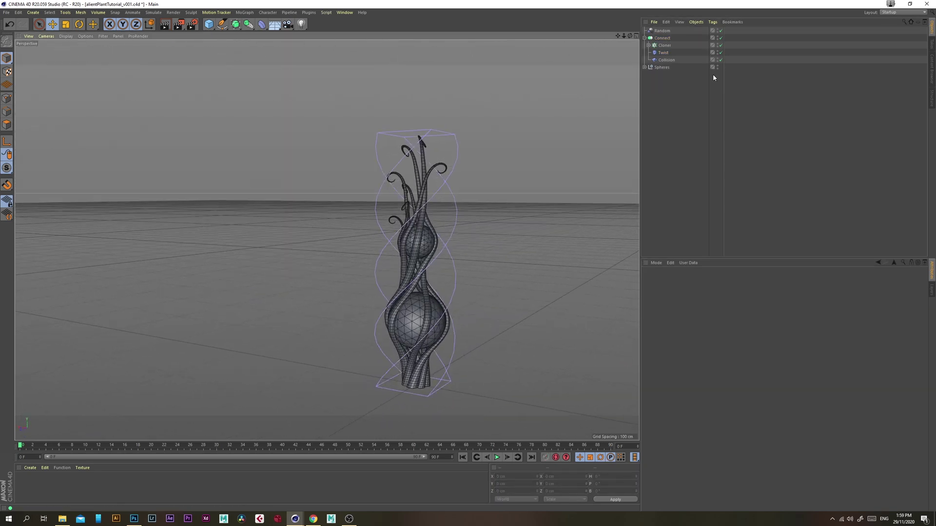
{"action": "left_click", "coordinate": [717, 52]}
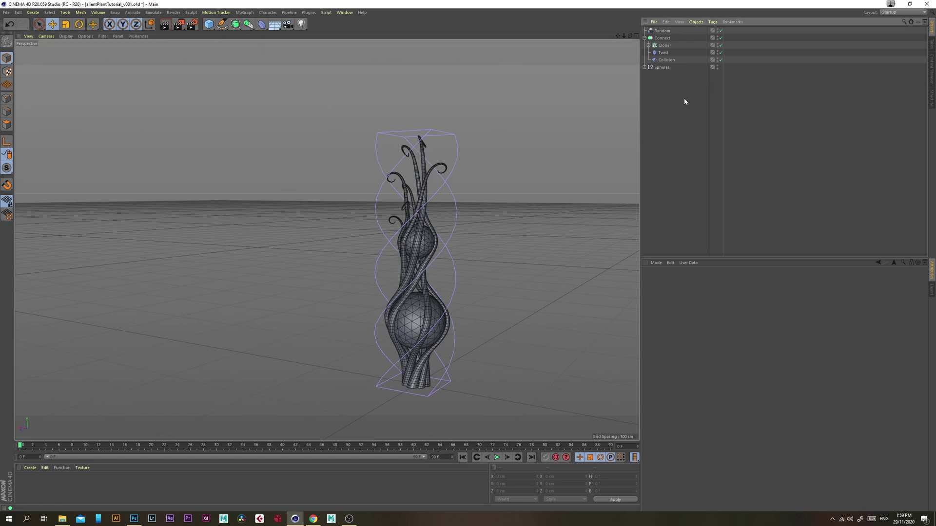
{"action": "left_click", "coordinate": [645, 38]}
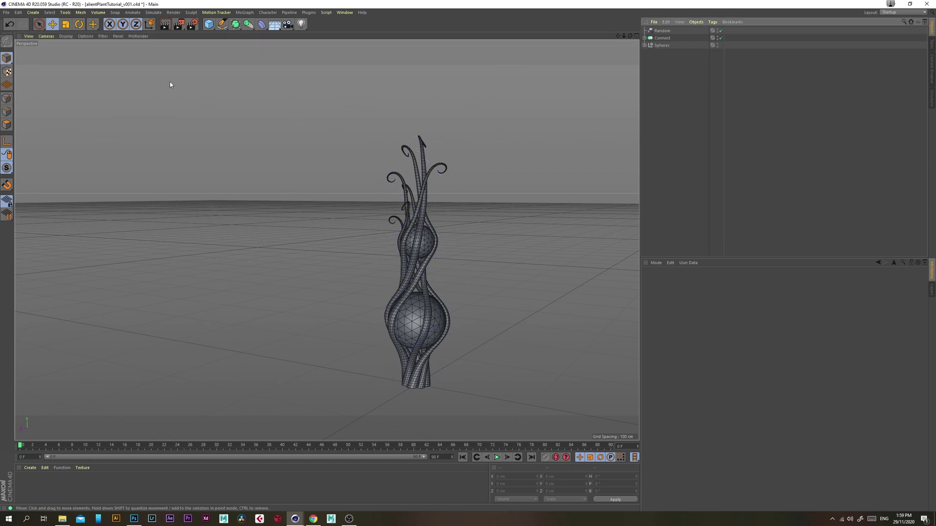
- Add a null object and nest the Random effector and the Connect object inside it
{"action": "left_click", "coordinate": [209, 24]}
{"action": "left_click", "coordinate": [241, 36]}
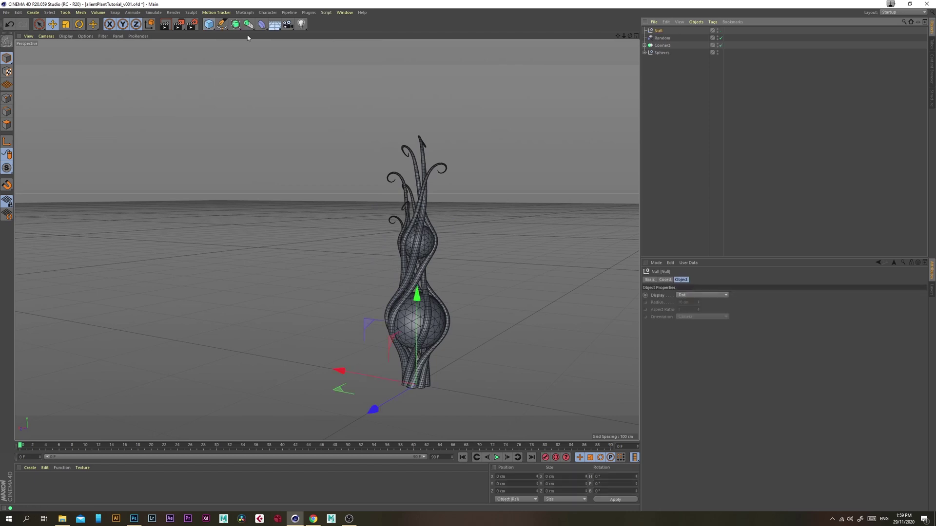
{"action": "mouse_move", "coordinate": [661, 38]}
{"action": "left_mouse_down"}
{"action": "mouse_move", "coordinate": [658, 31]}
{"action": "mouse_move", "coordinate": [663, 41]}
{"action": "left_mouse_up"}
- Rename the new null as Main Stems
{"action": "double_click", "coordinate": [660, 31]}
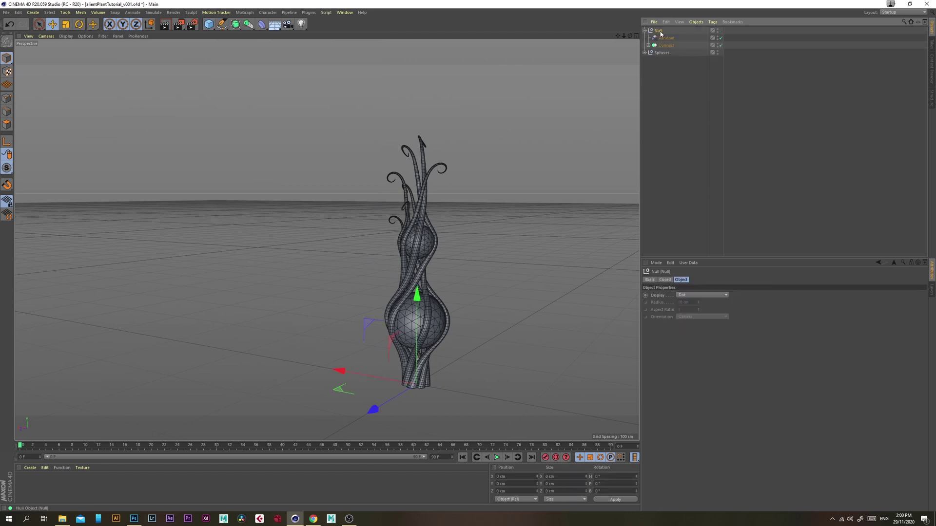
{"action": "type", "text": "Ma"}
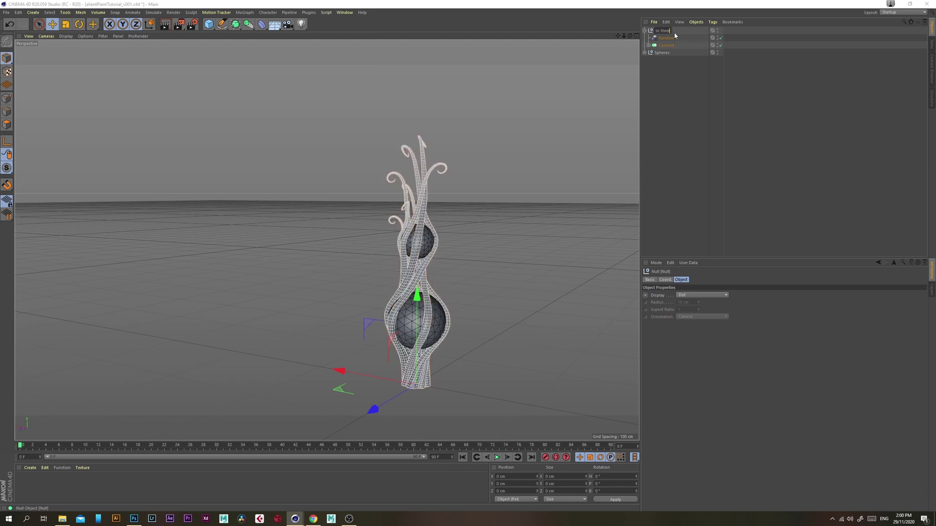
{"action": "type", "text": "in Stem"}
{"action": "key", "text": "Return"}
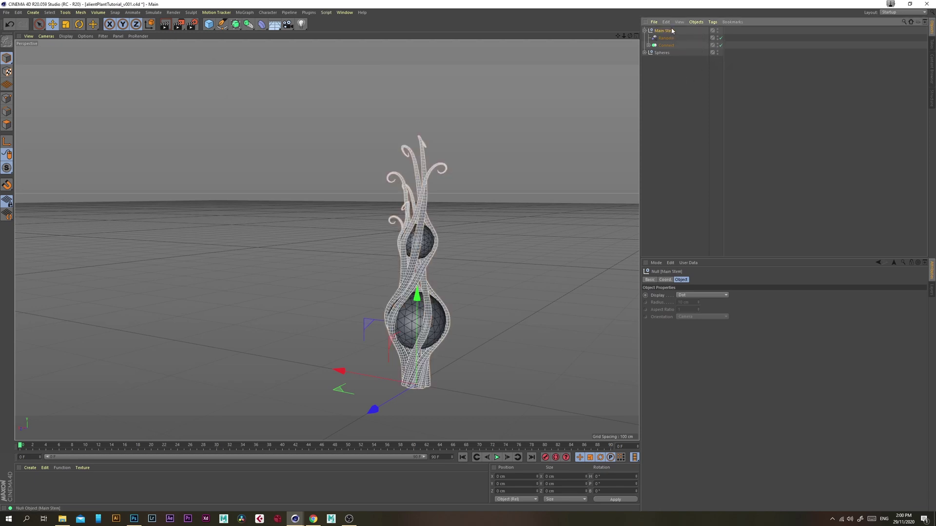
{"action": "double_click", "coordinate": [671, 30]}
{"action": "left_click", "coordinate": [675, 31]}
{"action": "type", "text": "s"}
{"action": "key", "text": "Return"}
{"action": "left_click", "coordinate": [678, 131]}
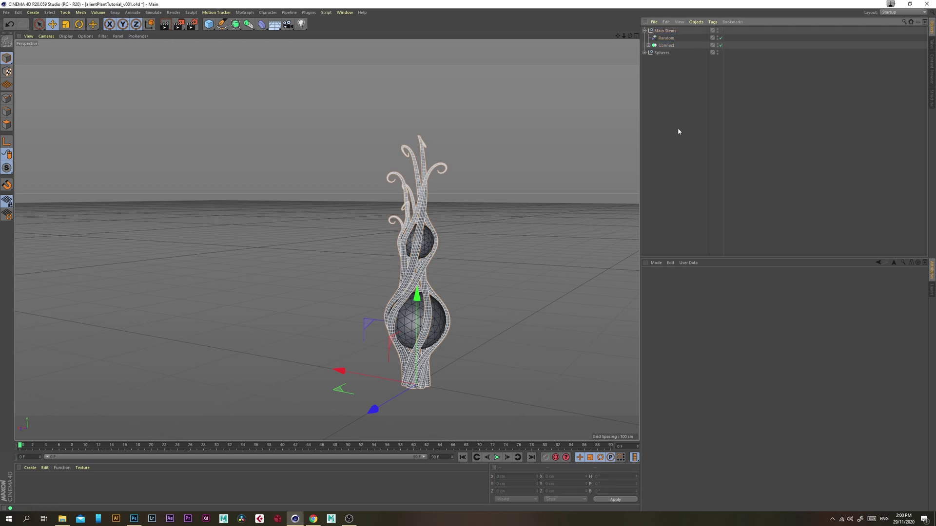
- Inspect the plant from several angles and compare it with the finished alien plant render in the Picture Viewer
{"action": "left_click_drag", "start_coordinate": [423, 265], "coordinate": [547, 276], "text": "alt"}
{"action": "left_click_drag", "start_coordinate": [360, 285], "coordinate": [371, 322], "text": "alt"}
{"action": "left_click_drag", "start_coordinate": [450, 167], "coordinate": [418, 196], "text": "alt"}
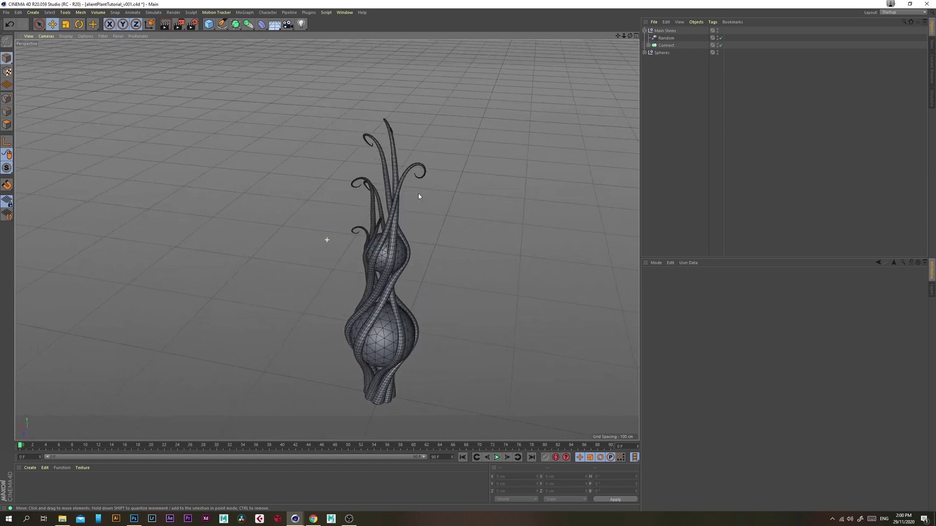
{"action": "middle_click_drag", "start_coordinate": [425, 229], "coordinate": [409, 195], "text": "alt"}
{"action": "key", "text": "alt+Tab"}
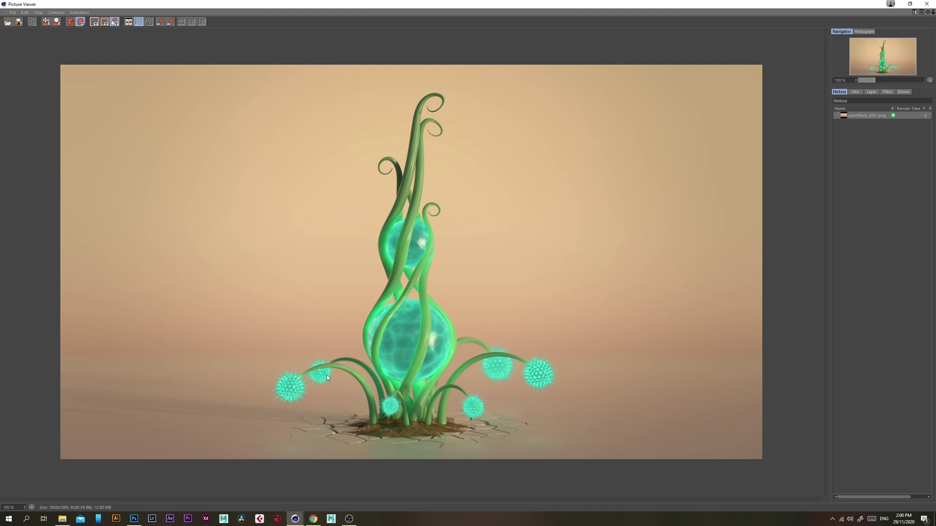
{"action": "left_click_drag", "start_coordinate": [450, 3], "coordinate": [935, 29]}
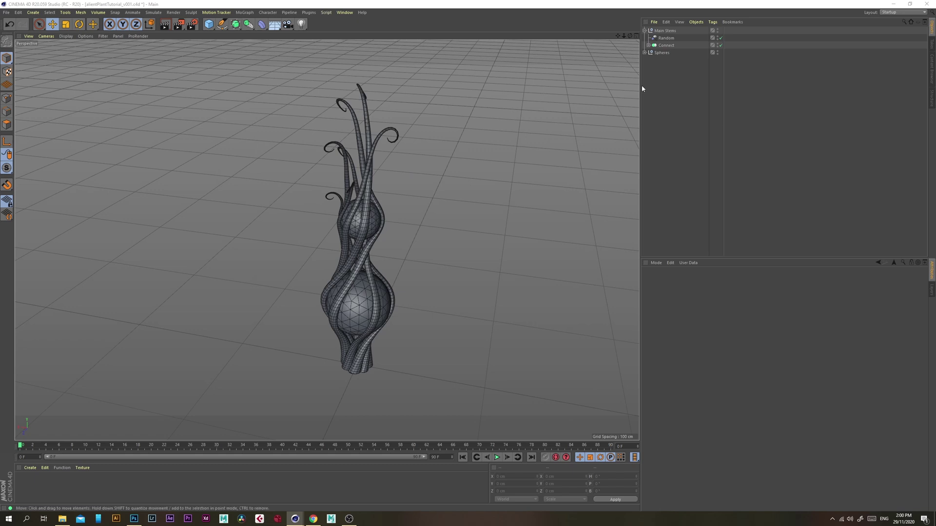
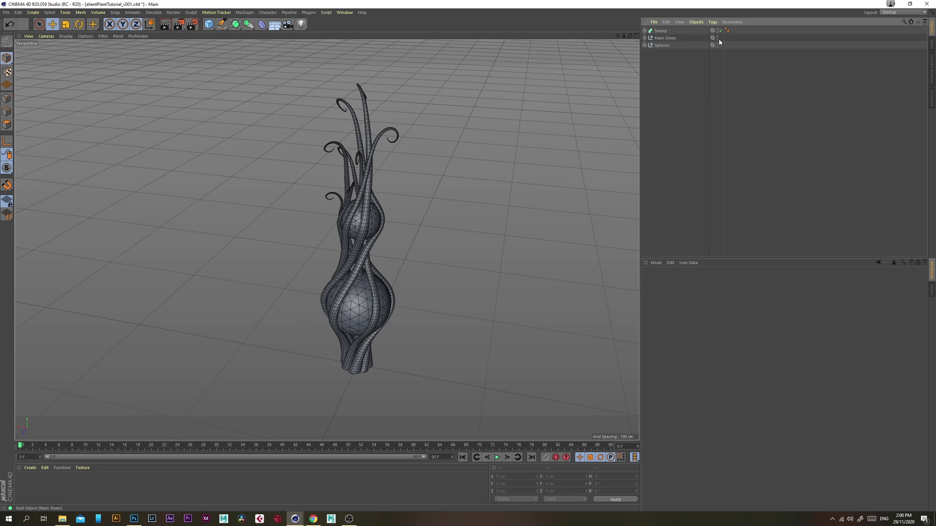
- Disable the Collision and Twist deformers inside Main Stems, and collapse the group
{"action": "left_click", "coordinate": [645, 38]}
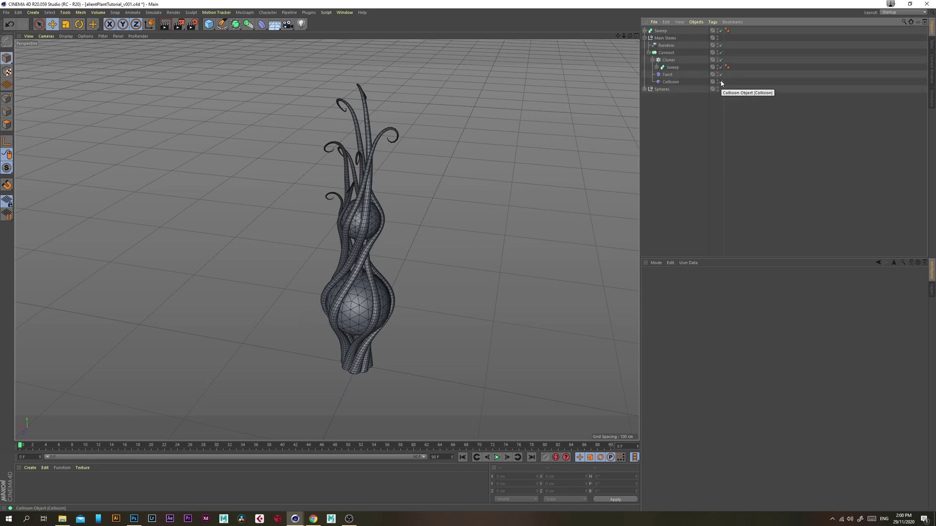
{"action": "left_click", "coordinate": [720, 81]}
{"action": "left_click", "coordinate": [721, 74]}
{"action": "left_click", "coordinate": [645, 38]}
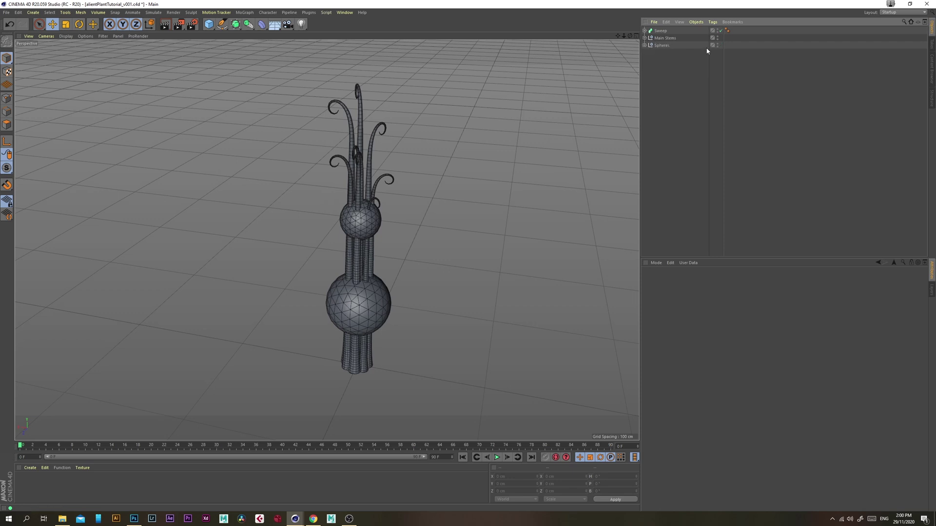
- Hide the Main Stems and Spheres groups so that only the copied Sweep stem remains in view
{"action": "left_click", "coordinate": [718, 38]}
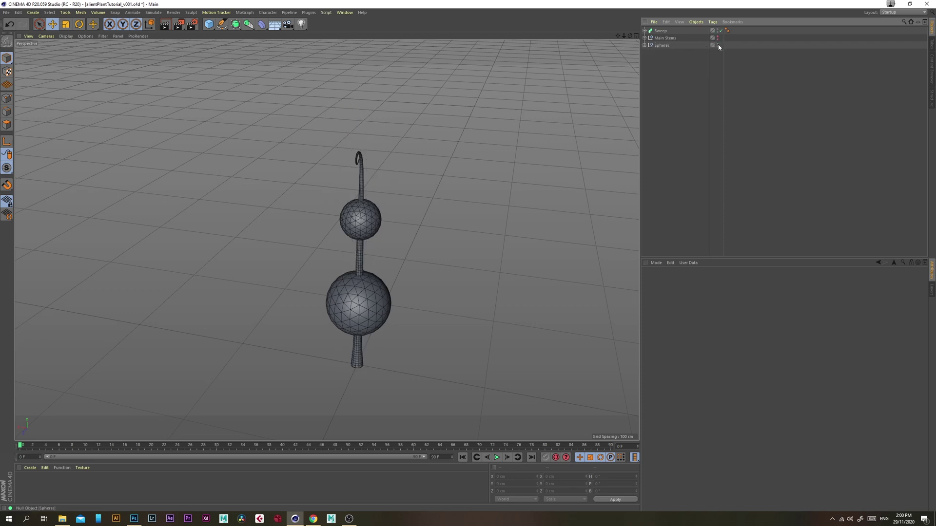
{"action": "left_click", "coordinate": [717, 45]}
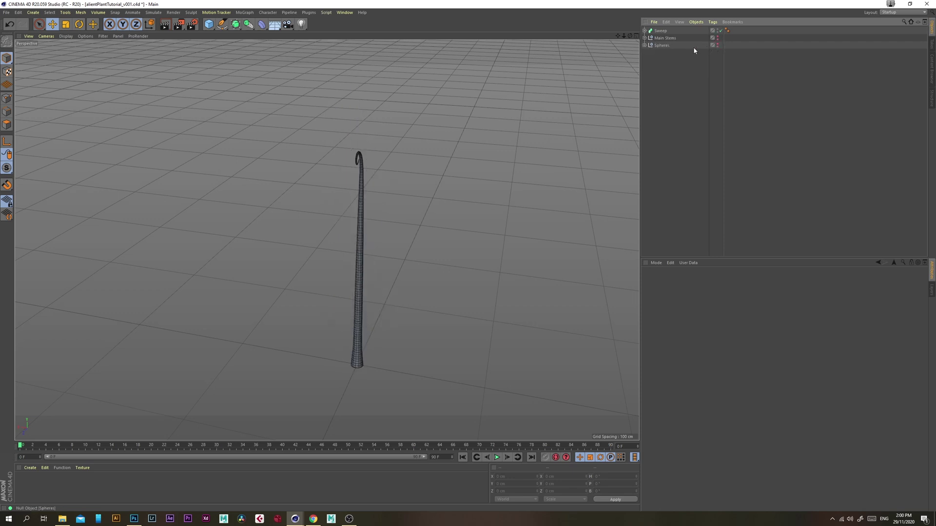
{"action": "left_click_drag", "start_coordinate": [260, 278], "coordinate": [287, 258], "text": "alt"}
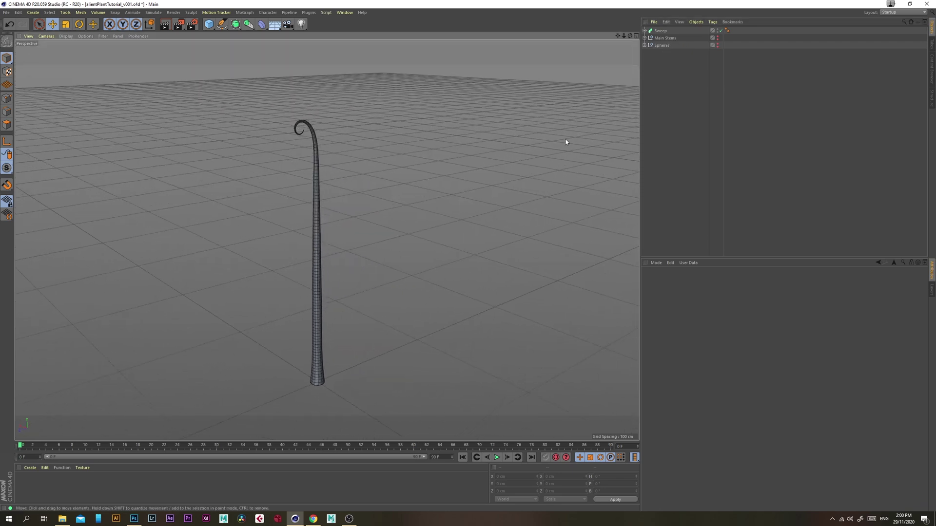
- Try MoSpline lengths of 50 cm and 75 cm on the copied Sweep stem, and settle on 100 cm
{"action": "left_click", "coordinate": [658, 31]}
{"action": "left_click", "coordinate": [644, 31]}
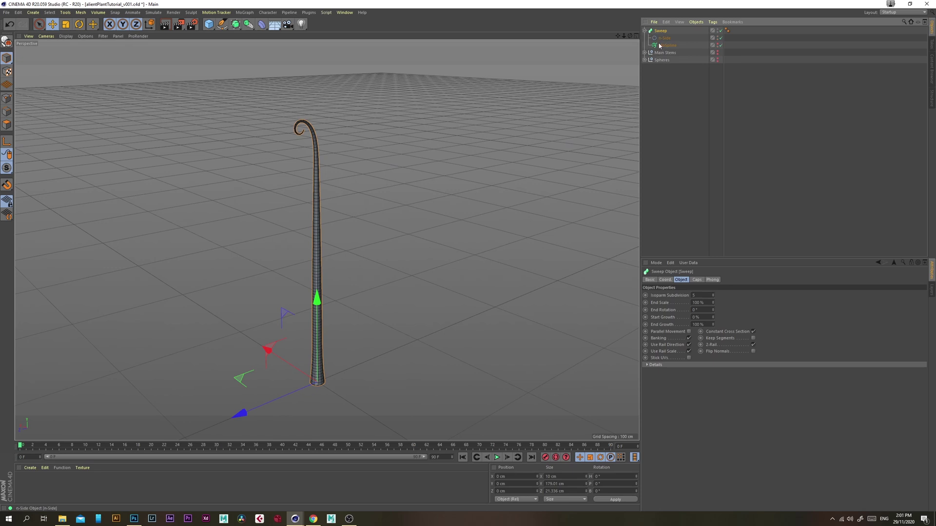
{"action": "left_click", "coordinate": [667, 45]}
{"action": "left_click", "coordinate": [709, 280]}
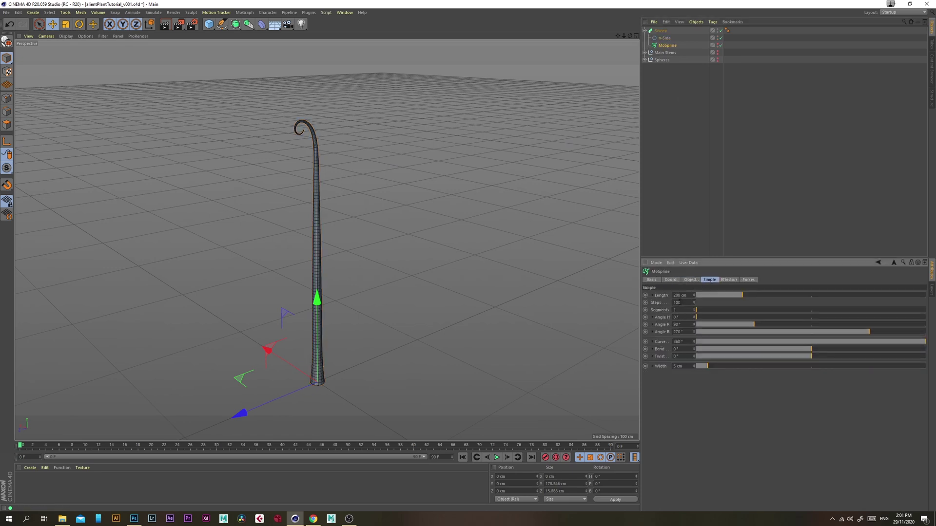
{"action": "double_click", "coordinate": [683, 296]}
{"action": "type", "text": "50"}
{"action": "key", "text": "Return"}
{"action": "double_click", "coordinate": [688, 295]}
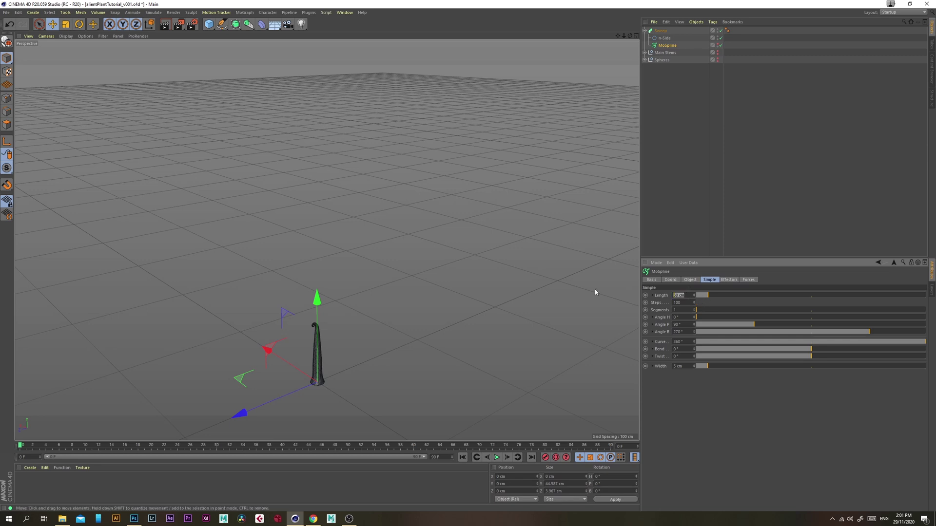
{"action": "type", "text": "75"}
{"action": "key", "text": "Return"}
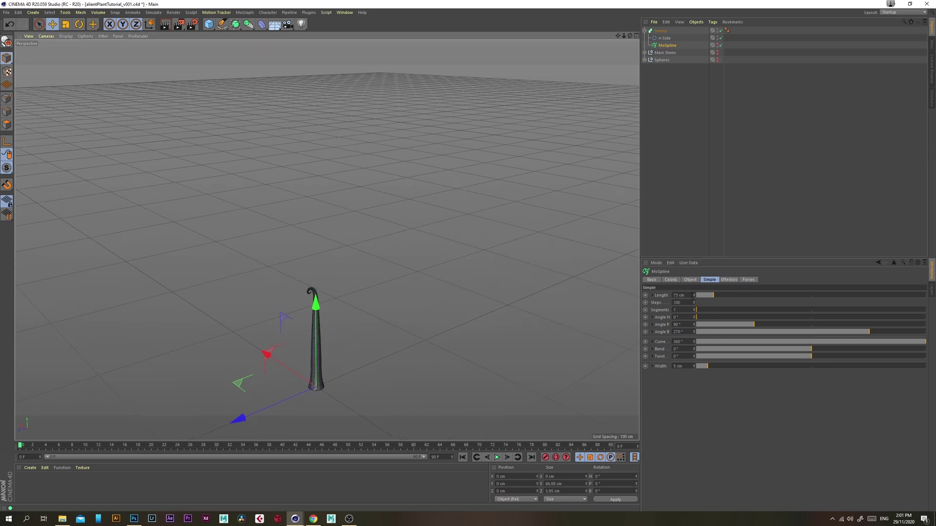
{"action": "double_click", "coordinate": [678, 295]}
{"action": "type", "text": "100"}
{"action": "key", "text": "Return"}
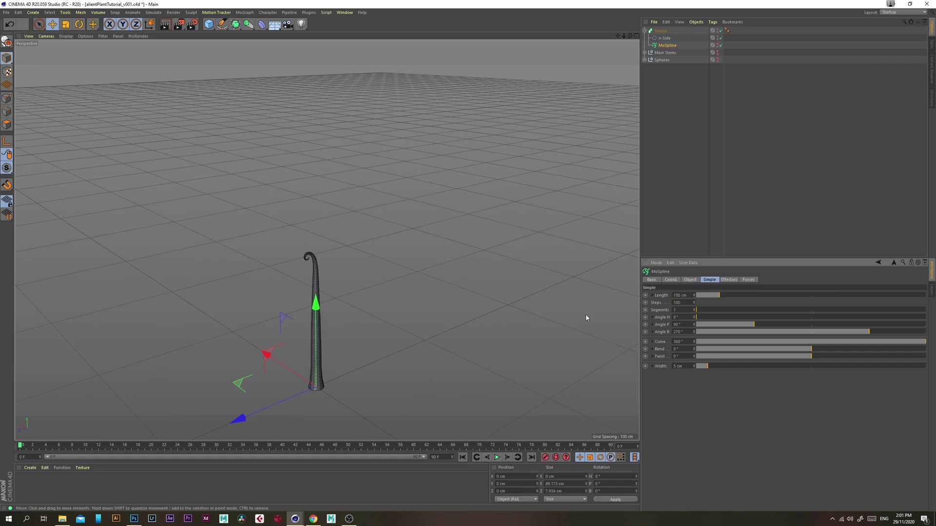
- Set the MoSpline's width to 4 cm and adjust the tip end of its width spline
{"action": "left_click", "coordinate": [652, 367]}
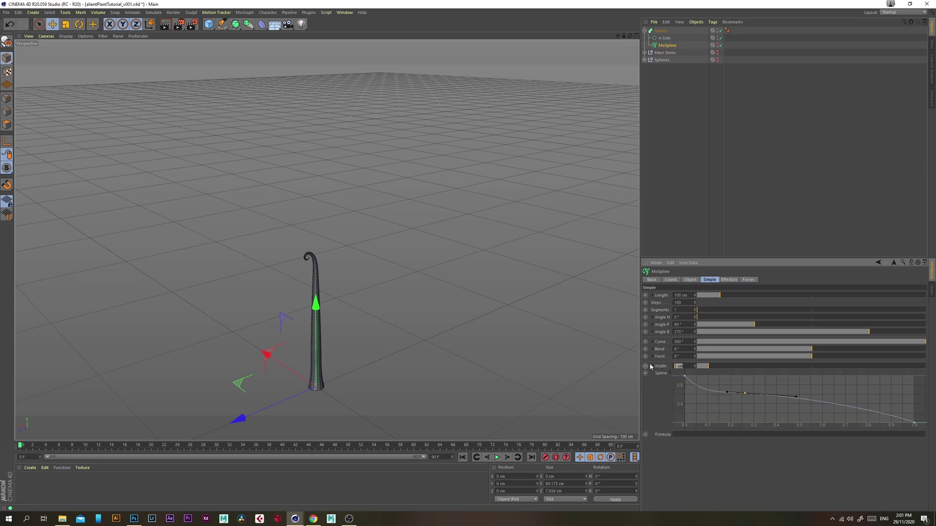
{"action": "type", "text": "4"}
{"action": "key", "text": "Return"}
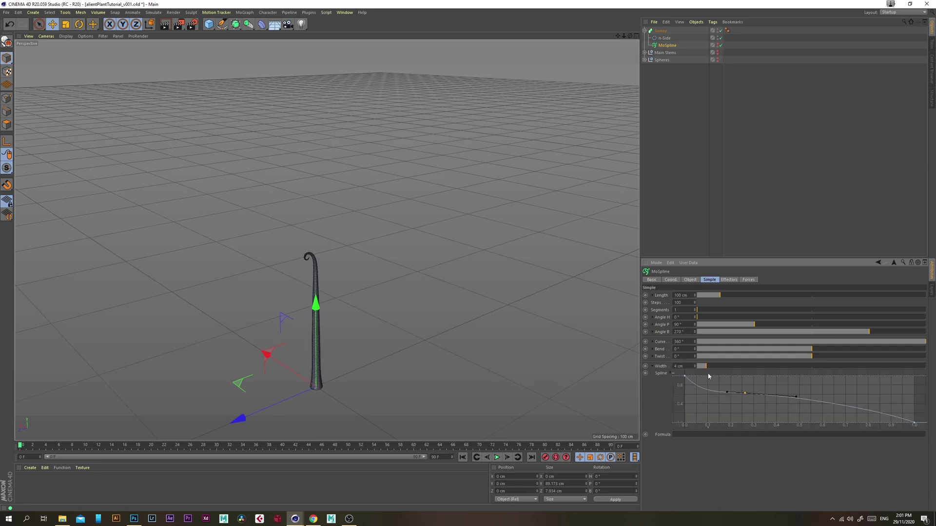
{"action": "left_click", "coordinate": [914, 423]}
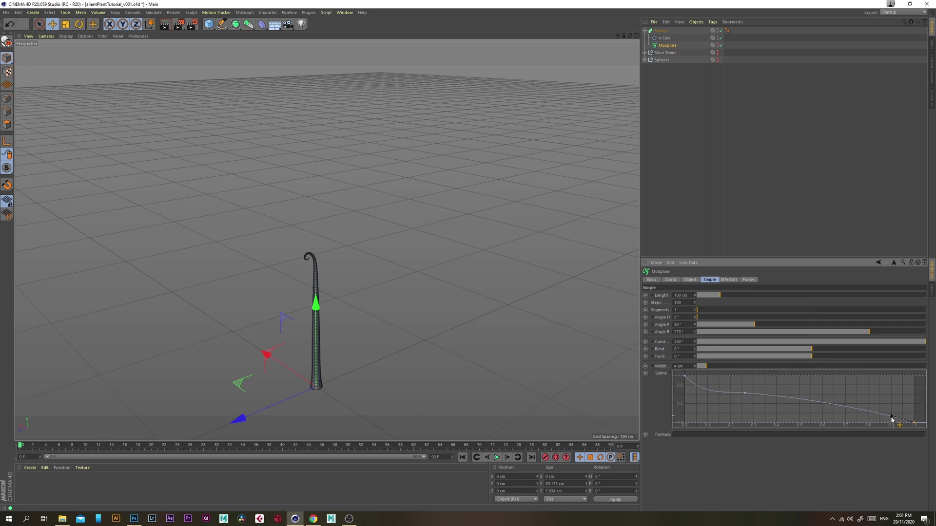
{"action": "left_click_drag", "start_coordinate": [889, 417], "coordinate": [884, 416]}
- Reshape the MoSpline's curve spline to bend the stem from its base, and reduce Curve to 140°
{"action": "left_click", "coordinate": [652, 342]}
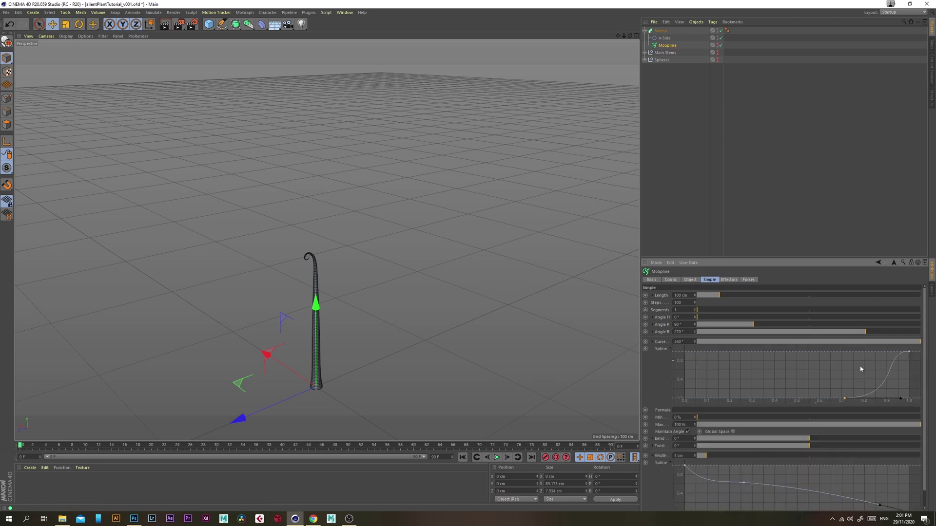
{"action": "left_click_drag", "start_coordinate": [846, 400], "coordinate": [663, 382]}
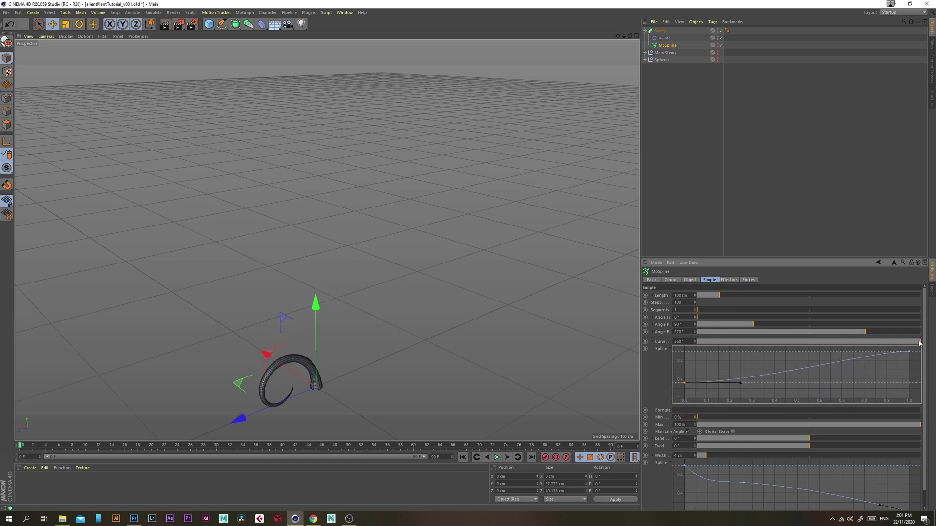
{"action": "left_click_drag", "start_coordinate": [920, 343], "coordinate": [855, 348]}
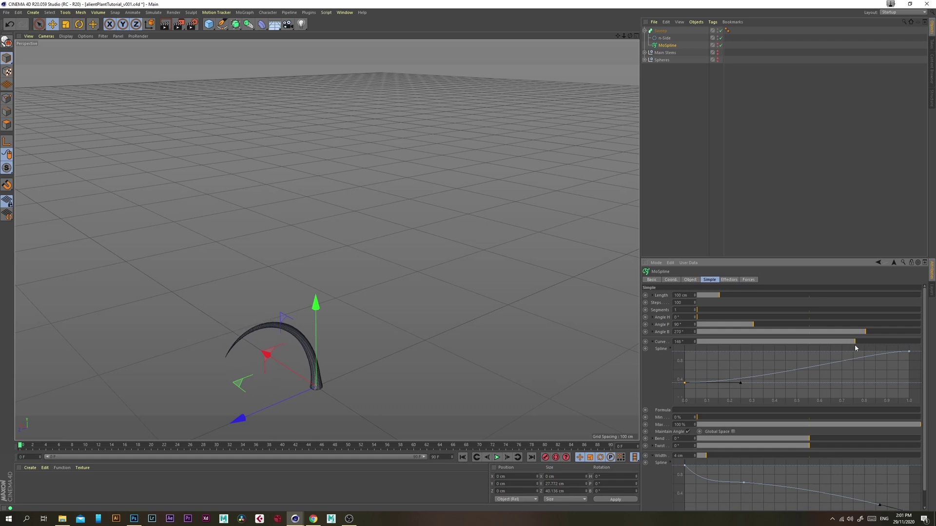
{"action": "left_click_drag", "start_coordinate": [391, 305], "coordinate": [357, 265], "text": "alt"}
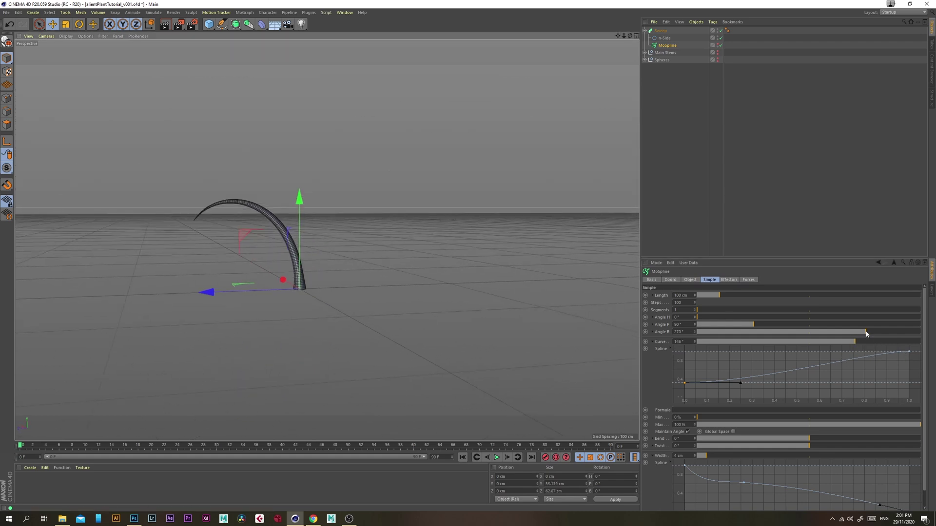
{"action": "left_click_drag", "start_coordinate": [856, 343], "coordinate": [854, 344]}
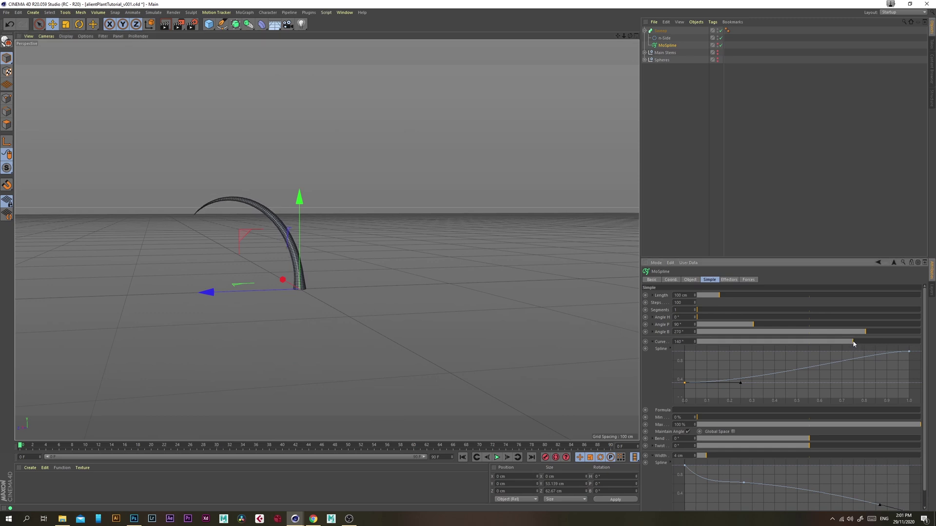
- Check the arched stem from another angle, then select and collapse its Sweep object
{"action": "left_click_drag", "start_coordinate": [347, 254], "coordinate": [413, 287], "text": "alt"}
{"action": "left_click", "coordinate": [671, 108]}
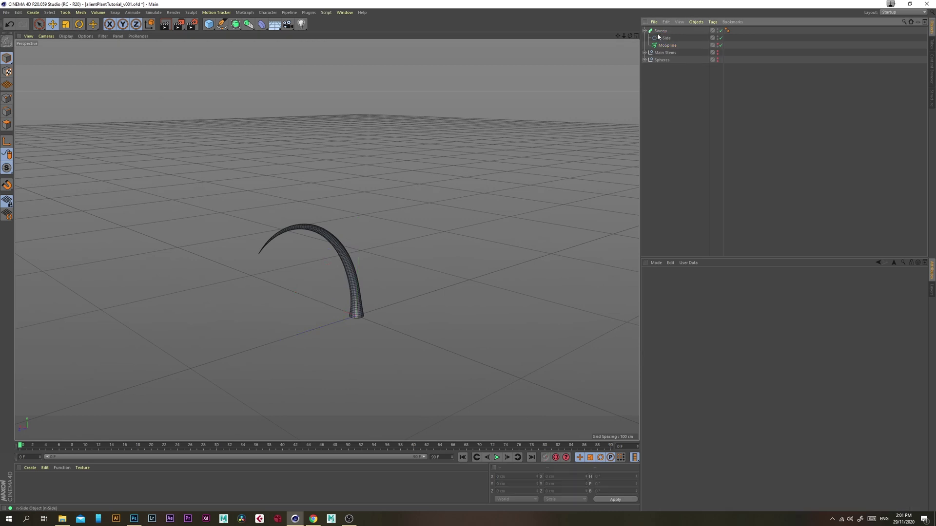
{"action": "left_click", "coordinate": [660, 31]}
{"action": "left_click", "coordinate": [644, 31]}
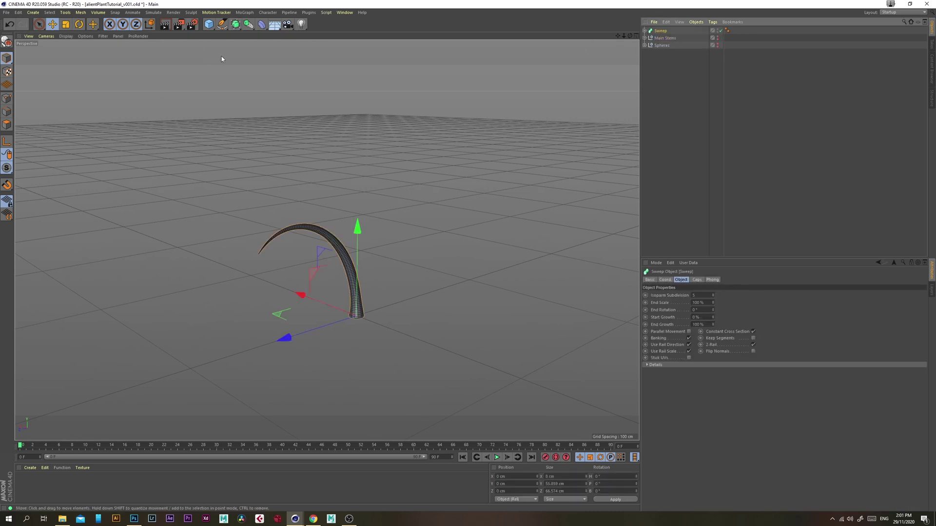
- Hide the Sweep side stem in the viewport and check the finished plant in the reference render
{"action": "left_click", "coordinate": [645, 30]}
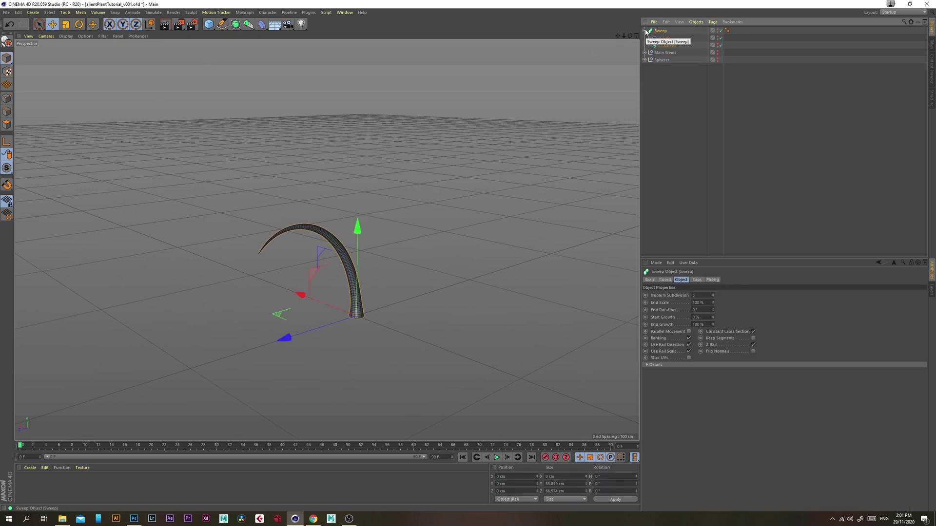
{"action": "left_click", "coordinate": [645, 31]}
{"action": "left_click", "coordinate": [689, 59]}
{"action": "left_click", "coordinate": [653, 32]}
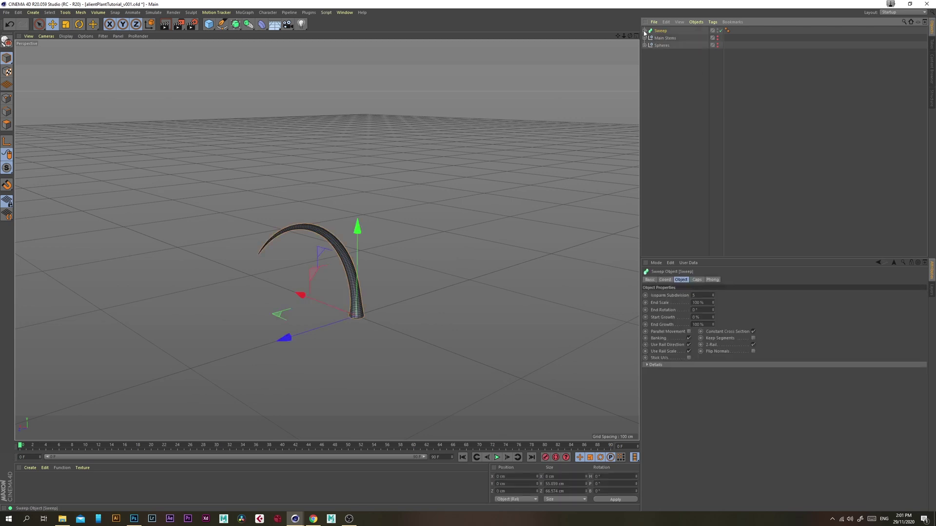
{"action": "left_click", "coordinate": [714, 60]}
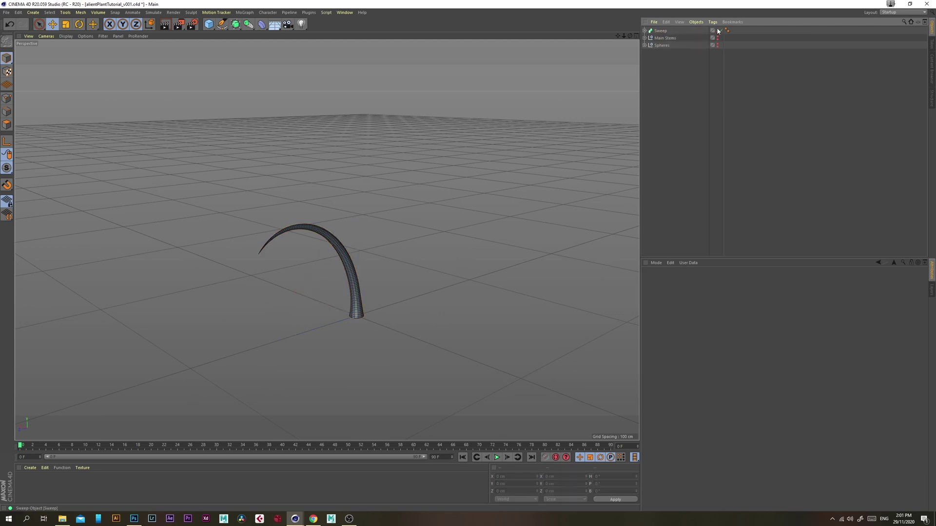
{"action": "left_click", "coordinate": [717, 29]}
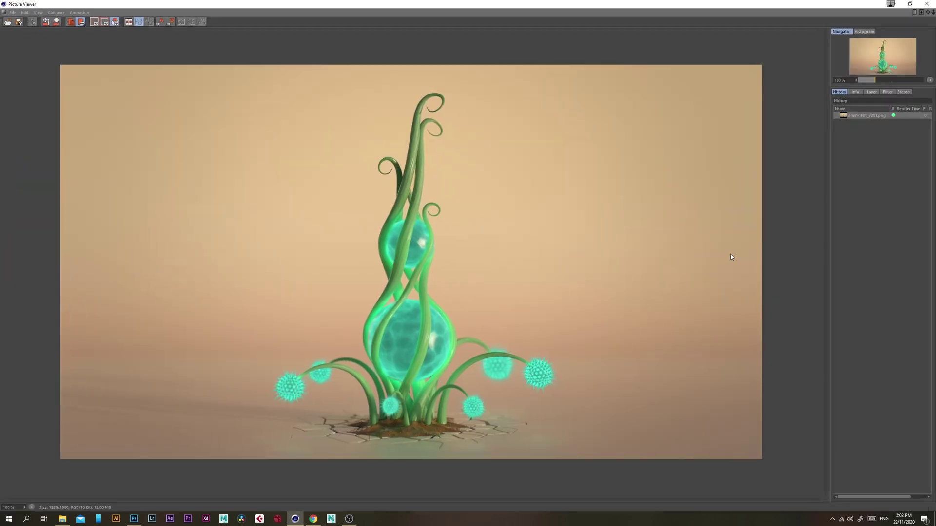
{"action": "left_click", "coordinate": [893, 4]}
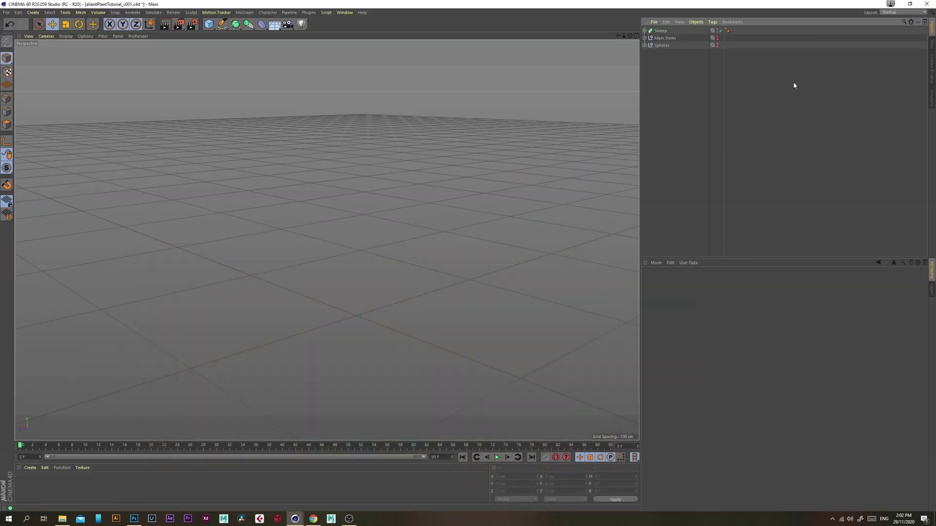
- Add a Sphere primitive and change its type to Icosahedron
{"action": "left_click", "coordinate": [209, 25]}
{"action": "left_click", "coordinate": [354, 49]}
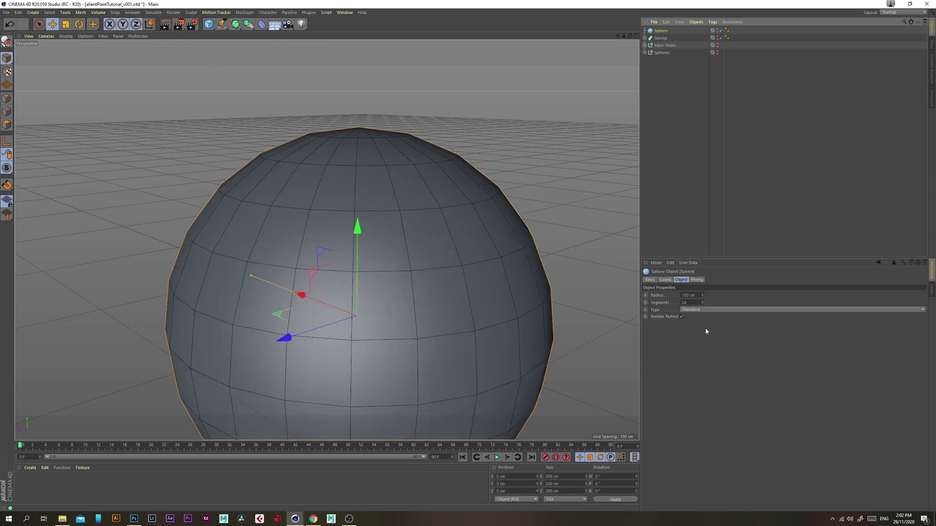
{"action": "left_click", "coordinate": [690, 311]}
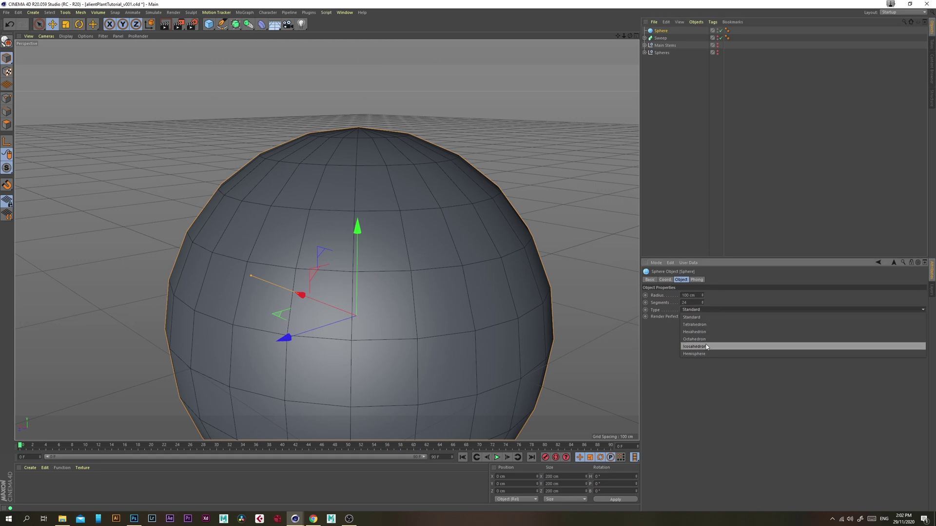
{"action": "left_click", "coordinate": [709, 348]}
{"action": "scroll", "coordinate": [434, 266], "scroll_direction": "down", "scroll_amount": 3}
{"action": "middle_click_drag", "start_coordinate": [384, 243], "coordinate": [354, 197], "text": "alt"}
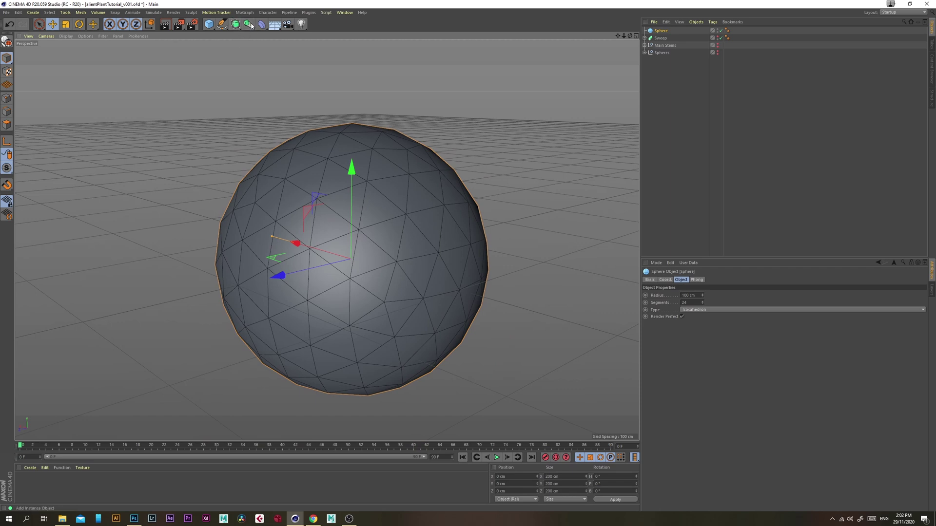
- Add a Bevel deformer under the icosahedron Sphere, set its offset to 15 cm and enable Limit to form hexagonal faces
{"action": "left_click_drag", "start_coordinate": [258, 28], "coordinate": [289, 130]}
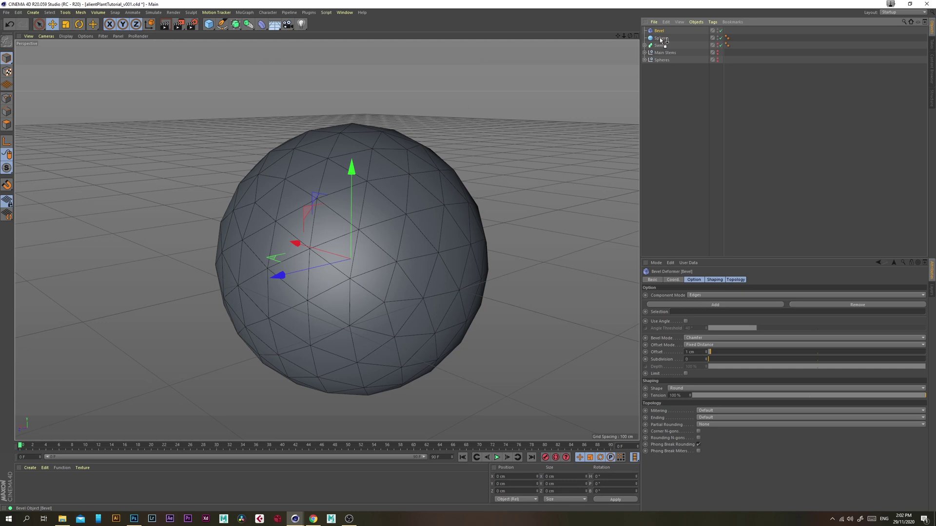
{"action": "left_click_drag", "start_coordinate": [661, 40], "coordinate": [661, 39]}
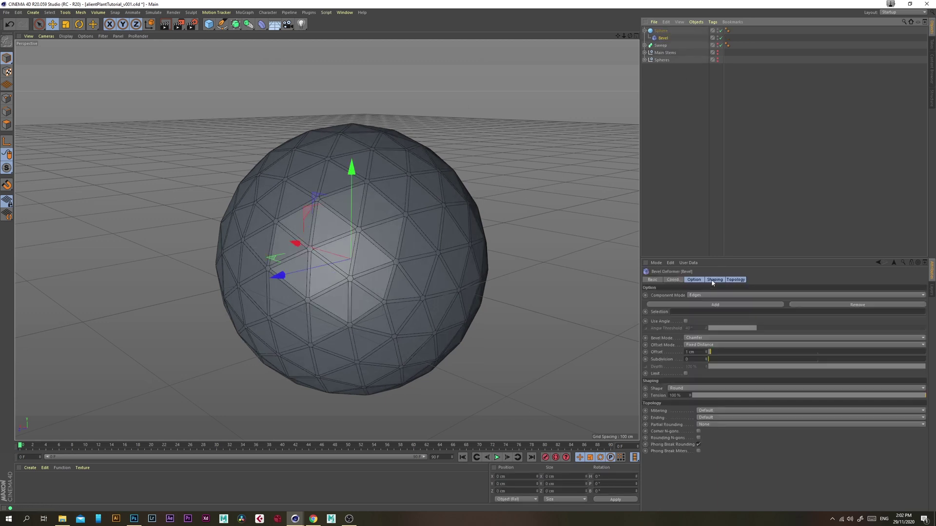
{"action": "mouse_move", "coordinate": [710, 356]}
{"action": "left_mouse_down"}
{"action": "mouse_move", "coordinate": [733, 355]}
{"action": "mouse_move", "coordinate": [707, 356]}
{"action": "left_mouse_up"}
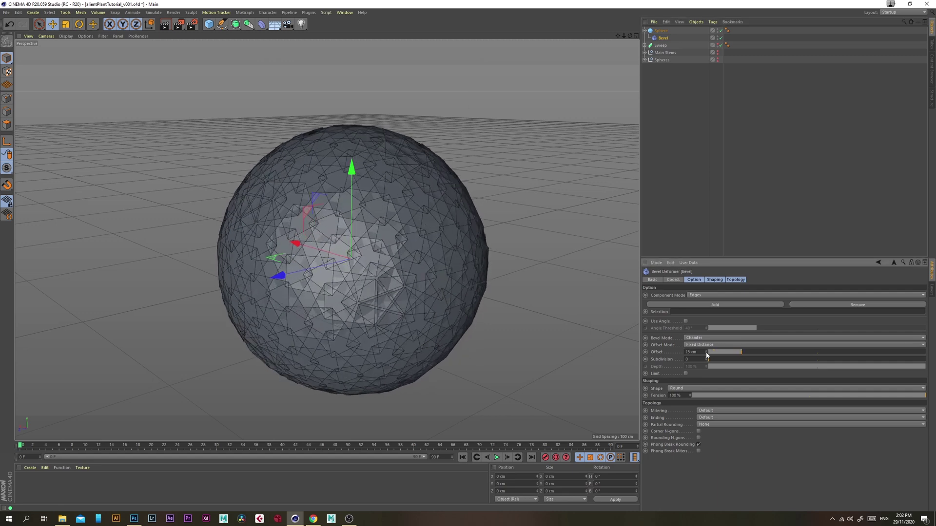
{"action": "left_click", "coordinate": [685, 374]}
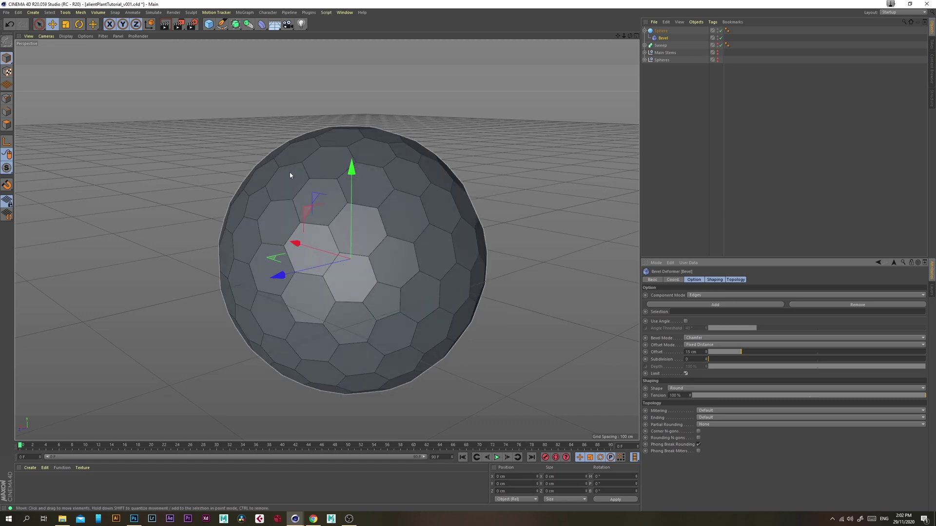
- Add a MoExtrude deformer and group it with the bevelled Sphere under a new Null
{"action": "left_click_drag", "start_coordinate": [323, 174], "coordinate": [273, 208], "text": "alt"}
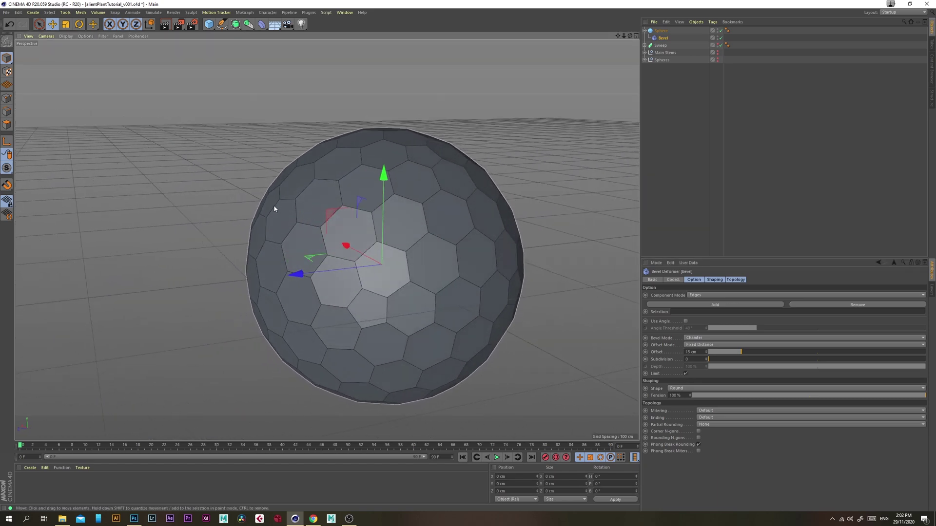
{"action": "right_click_drag", "start_coordinate": [440, 248], "coordinate": [390, 253], "text": "alt"}
{"action": "left_click_drag", "start_coordinate": [390, 253], "coordinate": [434, 273], "text": "alt"}
{"action": "middle_click_drag", "start_coordinate": [412, 207], "coordinate": [413, 248], "text": "alt"}
{"action": "right_click_drag", "start_coordinate": [401, 221], "coordinate": [633, 92], "text": "alt"}
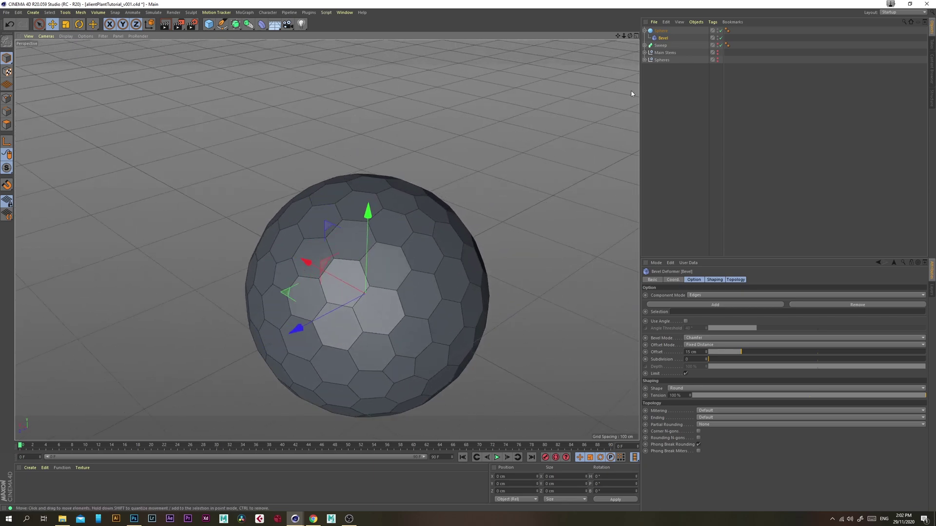
{"action": "middle_click_drag", "start_coordinate": [324, 239], "coordinate": [329, 203], "text": "alt"}
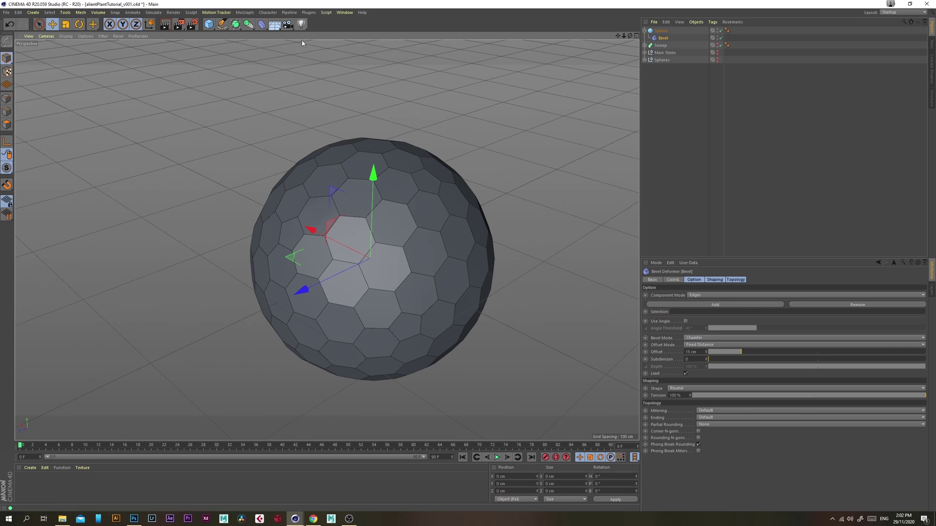
{"action": "left_click", "coordinate": [245, 12]}
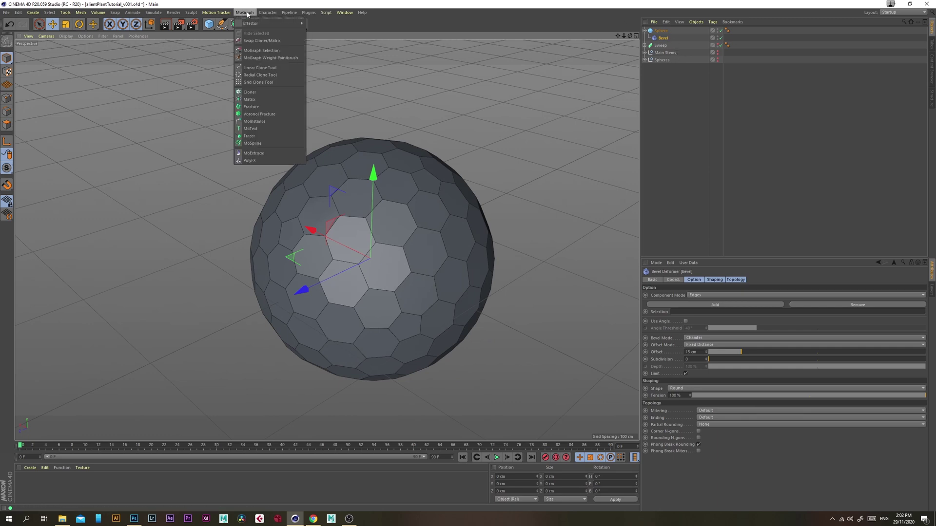
{"action": "left_click", "coordinate": [277, 154]}
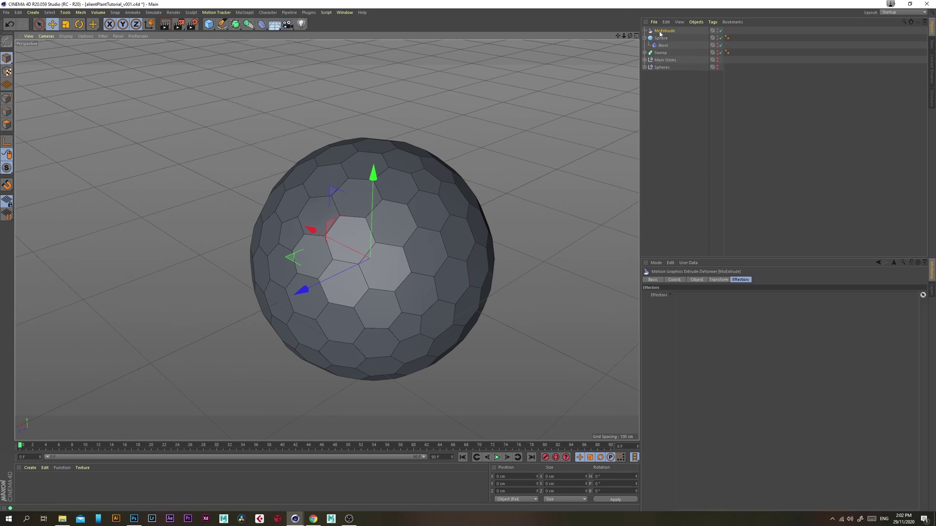
{"action": "mouse_move", "coordinate": [663, 40]}
{"action": "left_mouse_down"}
{"action": "mouse_move", "coordinate": [667, 27]}
{"action": "mouse_move", "coordinate": [664, 36]}
{"action": "left_mouse_up"}
{"action": "left_click", "coordinate": [208, 24]}
{"action": "left_click", "coordinate": [224, 32]}
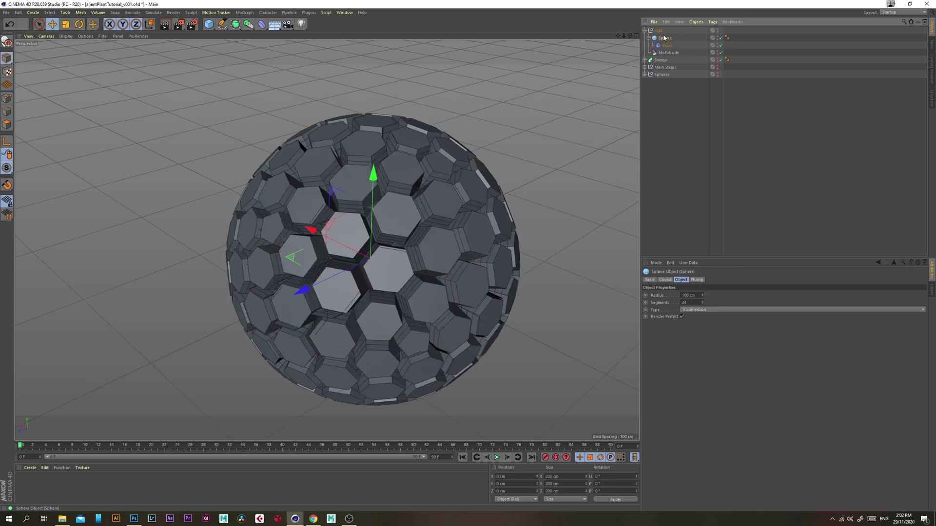
- Examine the gaps and broken edges between the extruded hexagons on the sphere up close
{"action": "left_click", "coordinate": [683, 139]}
{"action": "left_click_drag", "start_coordinate": [356, 229], "coordinate": [340, 243], "text": "alt"}
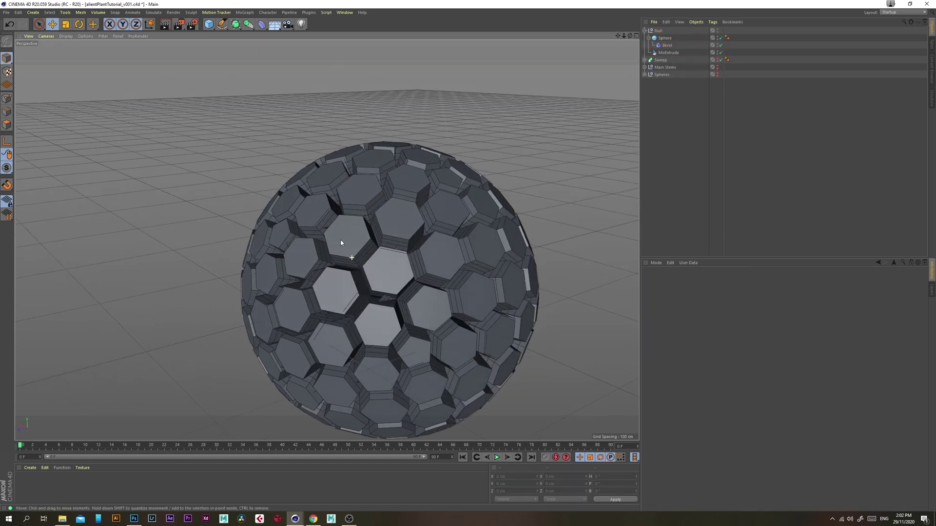
{"action": "right_click_drag", "start_coordinate": [326, 240], "coordinate": [453, 225], "text": "alt"}
{"action": "middle_click_drag", "start_coordinate": [452, 225], "coordinate": [328, 215], "text": "alt"}
{"action": "right_click_drag", "start_coordinate": [328, 215], "coordinate": [359, 229], "text": "alt"}
{"action": "left_click_drag", "start_coordinate": [382, 239], "coordinate": [457, 253], "text": "alt"}
{"action": "scroll", "coordinate": [457, 255], "scroll_direction": "up", "scroll_amount": 10}
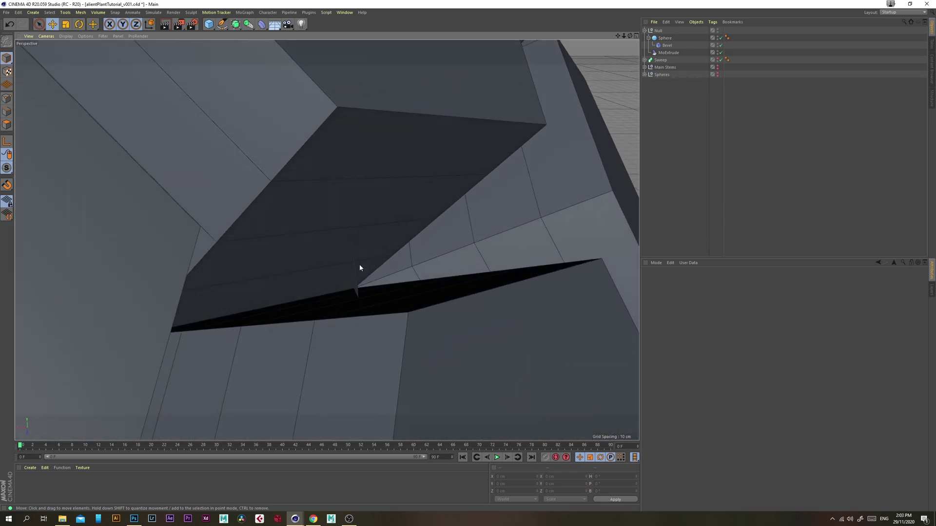
{"action": "scroll", "coordinate": [392, 283], "scroll_direction": "down", "scroll_amount": 15}
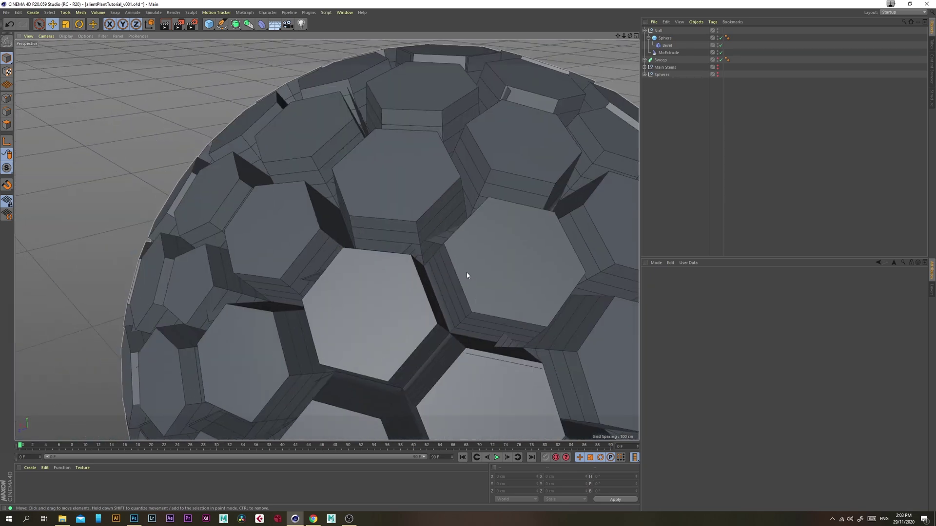
{"action": "scroll", "coordinate": [382, 247], "scroll_direction": "down", "scroll_amount": 10}
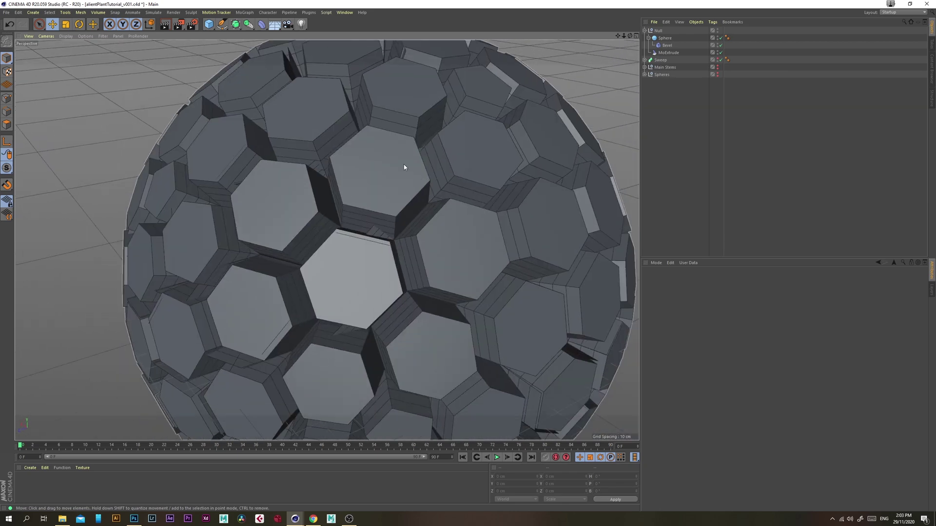
- Add a Connect object inside the Null and place the Sphere with its Bevel under it, above MoExtrude
{"action": "left_click", "coordinate": [649, 38]}
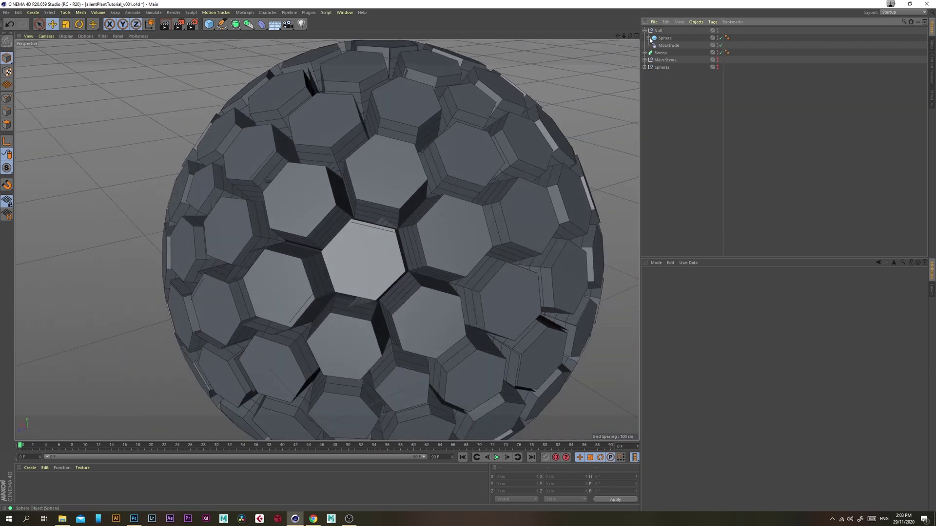
{"action": "left_click", "coordinate": [648, 38]}
{"action": "left_click", "coordinate": [667, 45]}
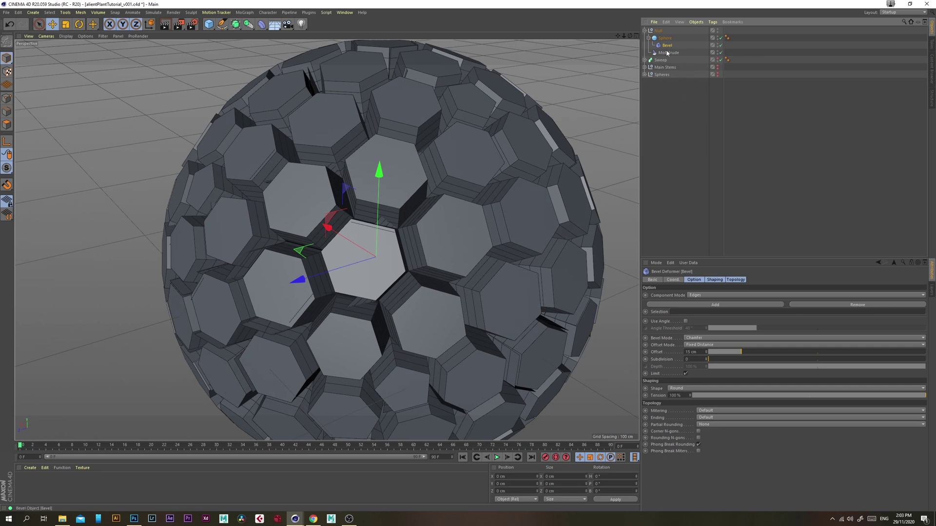
{"action": "left_click", "coordinate": [648, 38]}
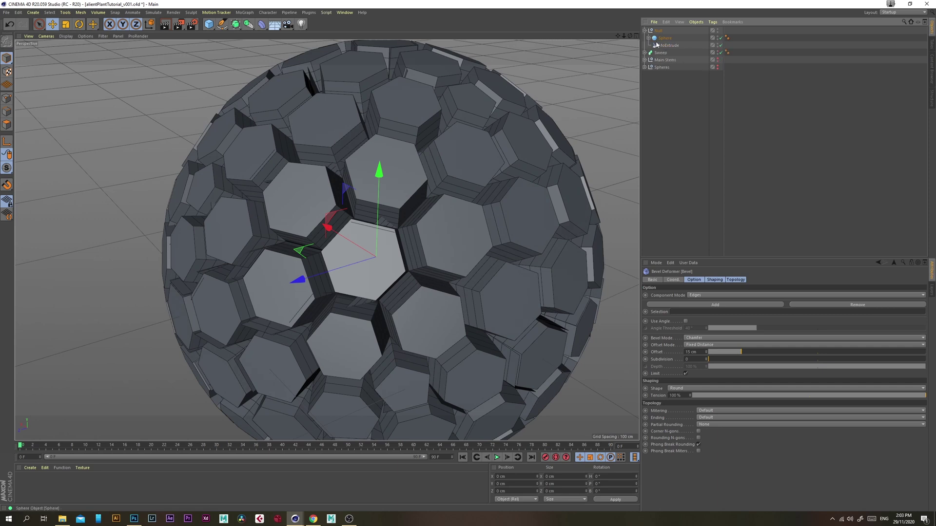
{"action": "left_click", "coordinate": [250, 25]}
{"action": "left_click", "coordinate": [335, 48]}
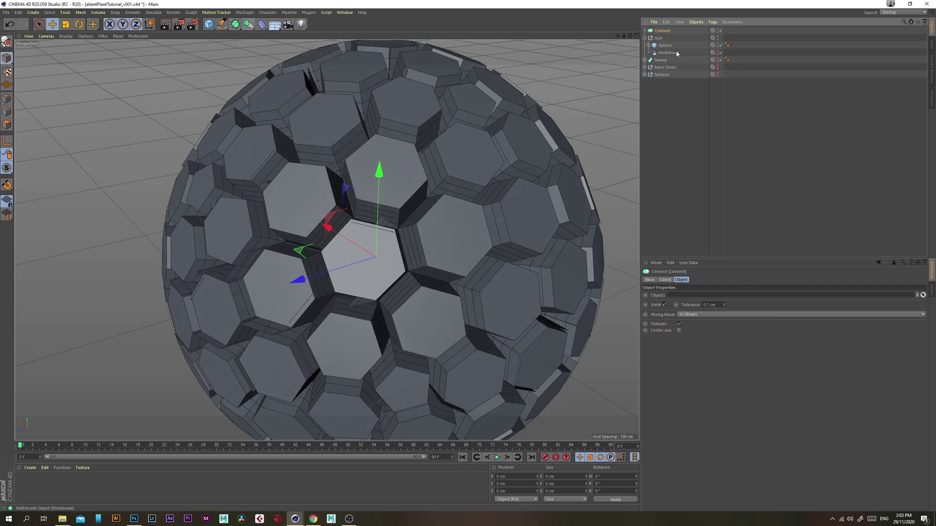
{"action": "left_click_drag", "start_coordinate": [662, 43], "coordinate": [672, 44]}
{"action": "left_click", "coordinate": [673, 104]}
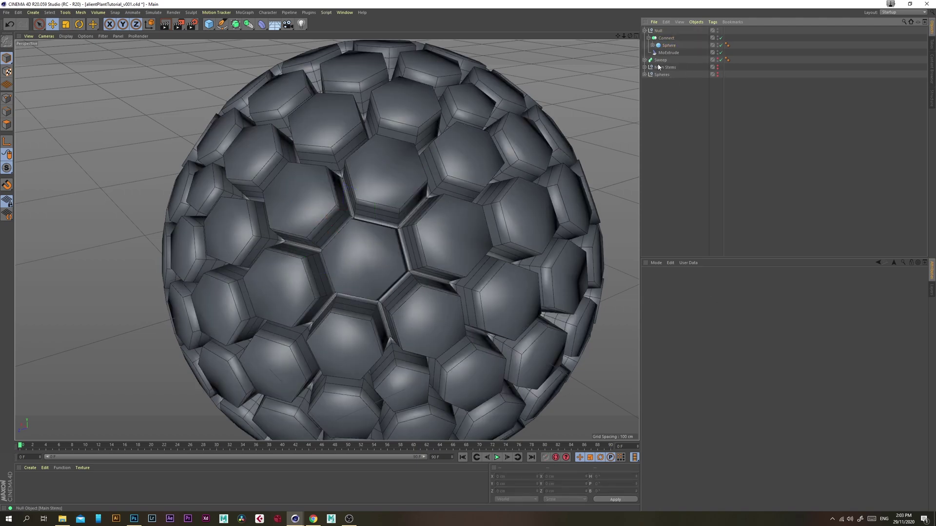
- Set the MoExtrude transform scale to 0.3 on X, Y and Z
{"action": "scroll", "coordinate": [463, 239], "scroll_direction": "up", "scroll_amount": 6}
{"action": "scroll", "coordinate": [384, 219], "scroll_direction": "down", "scroll_amount": 8}
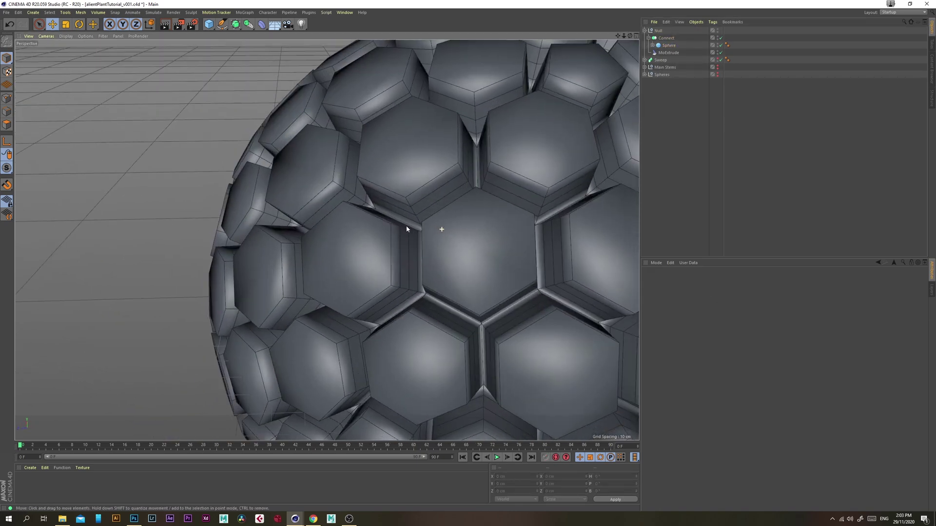
{"action": "scroll", "coordinate": [419, 229], "scroll_direction": "up", "scroll_amount": 10}
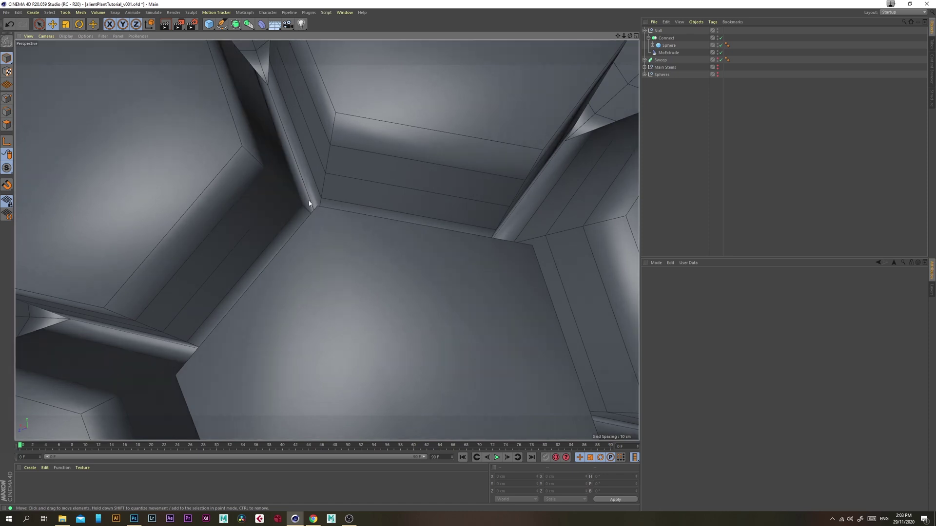
{"action": "scroll", "coordinate": [383, 159], "scroll_direction": "down", "scroll_amount": 10}
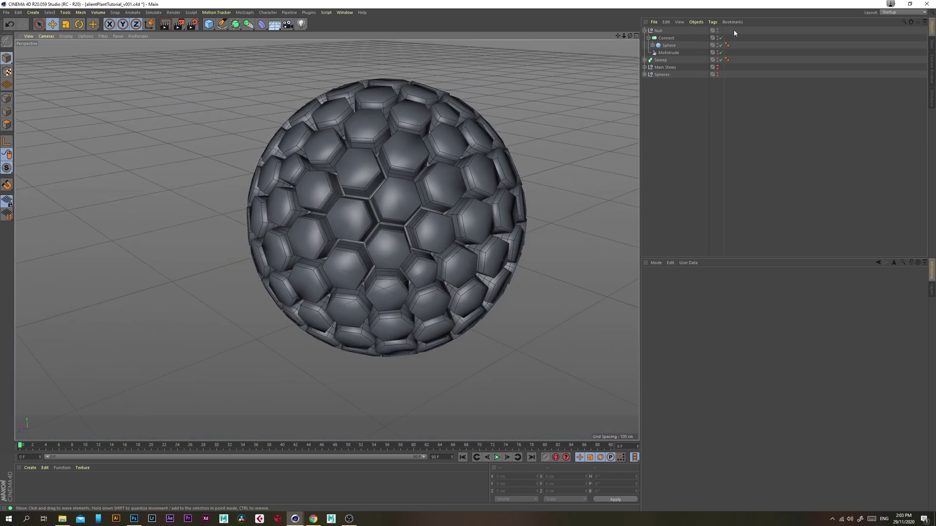
{"action": "left_click", "coordinate": [674, 52]}
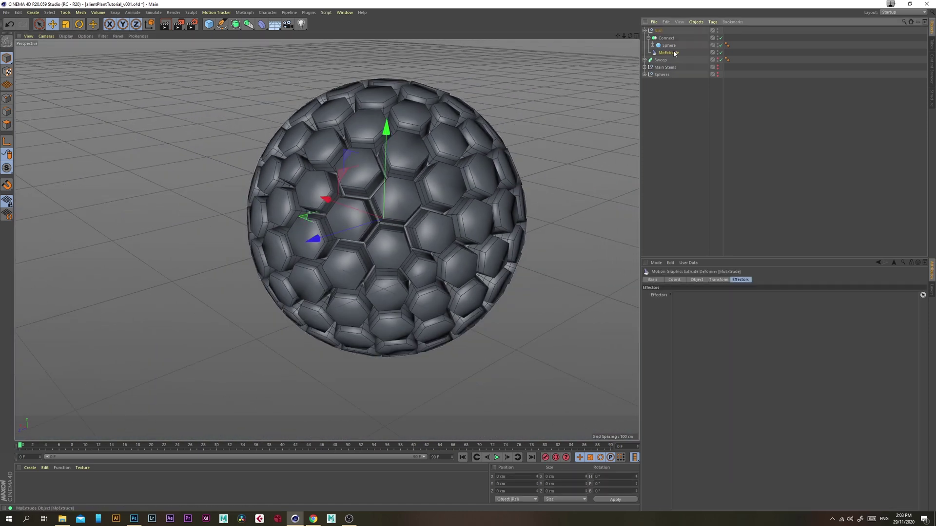
{"action": "left_click", "coordinate": [717, 280]}
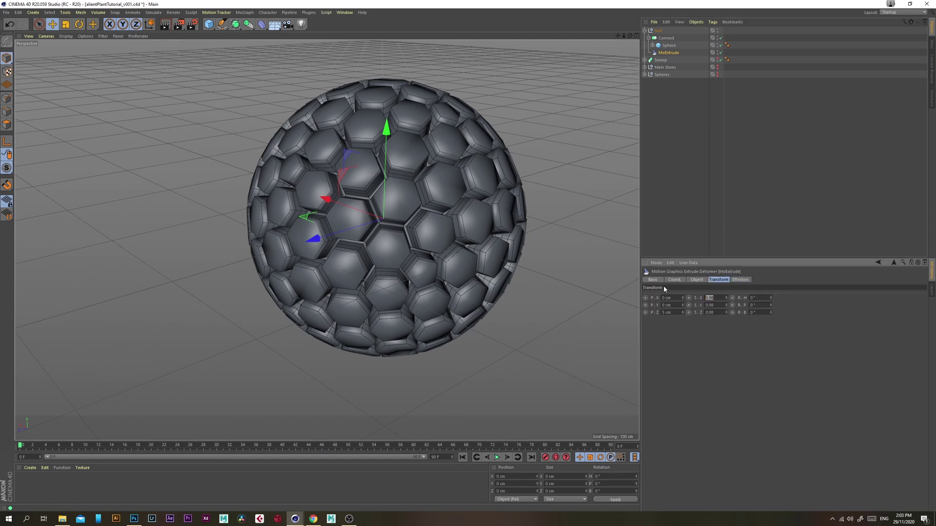
{"action": "type", "text": "0.3"}
{"action": "key", "text": "Tab"}
{"action": "type", "text": "0.3"}
{"action": "key", "text": "Tab"}
{"action": "type", "text": "0.3"}
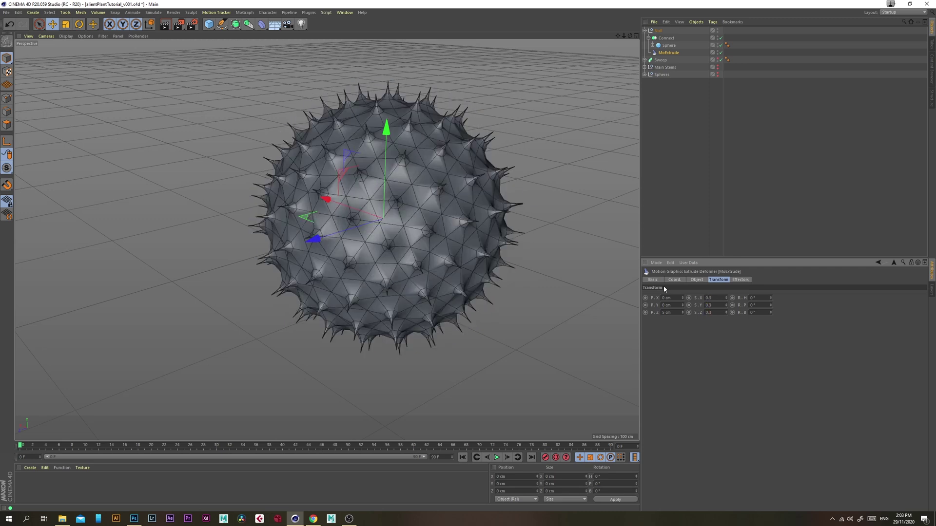
{"action": "key", "text": "Return"}
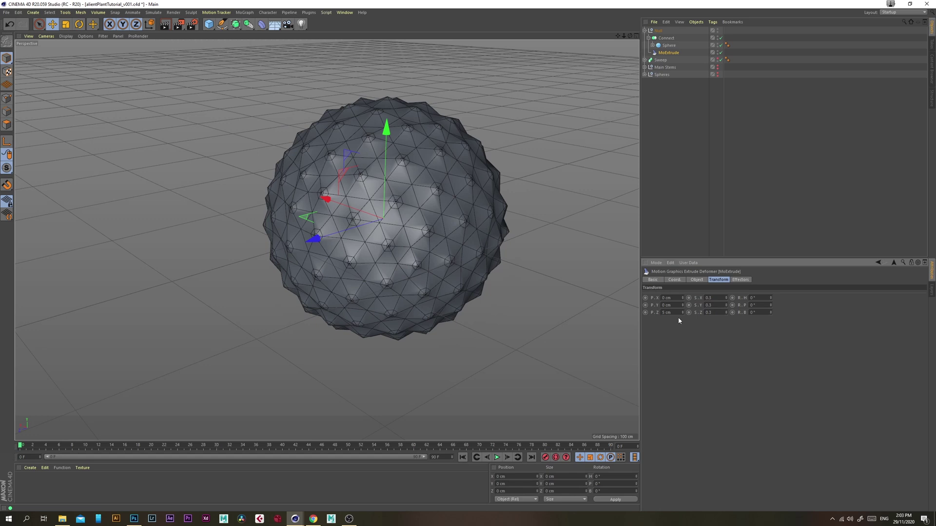
- Set the MoExtrude's Z position to 20 cm and switch its transform mode to Per Step
{"action": "left_click_drag", "start_coordinate": [664, 314], "coordinate": [629, 312]}
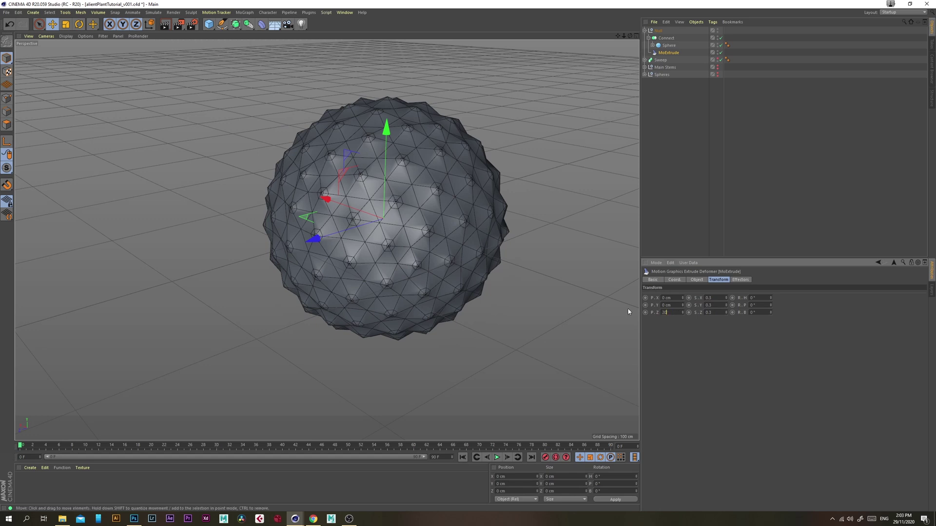
{"action": "key", "text": "Return"}
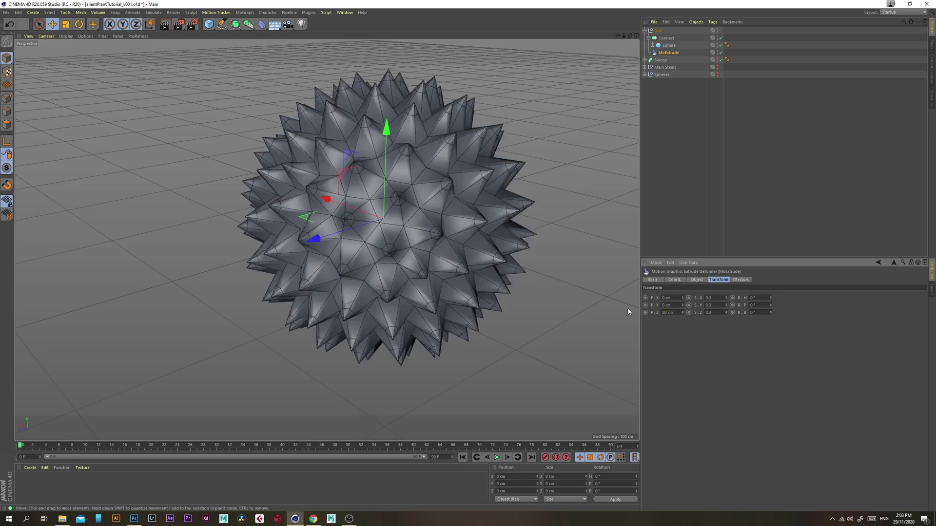
{"action": "left_click", "coordinate": [697, 281]}
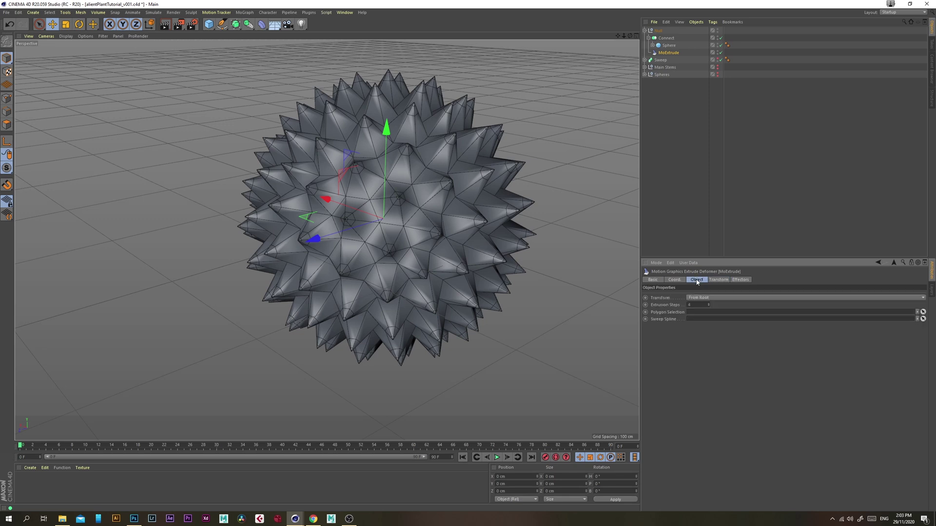
{"action": "scroll", "coordinate": [463, 213], "scroll_direction": "down", "scroll_amount": 1}
{"action": "middle_click_drag", "start_coordinate": [458, 213], "coordinate": [454, 259], "text": "alt"}
{"action": "left_click_drag", "start_coordinate": [453, 259], "coordinate": [454, 238], "text": "alt"}
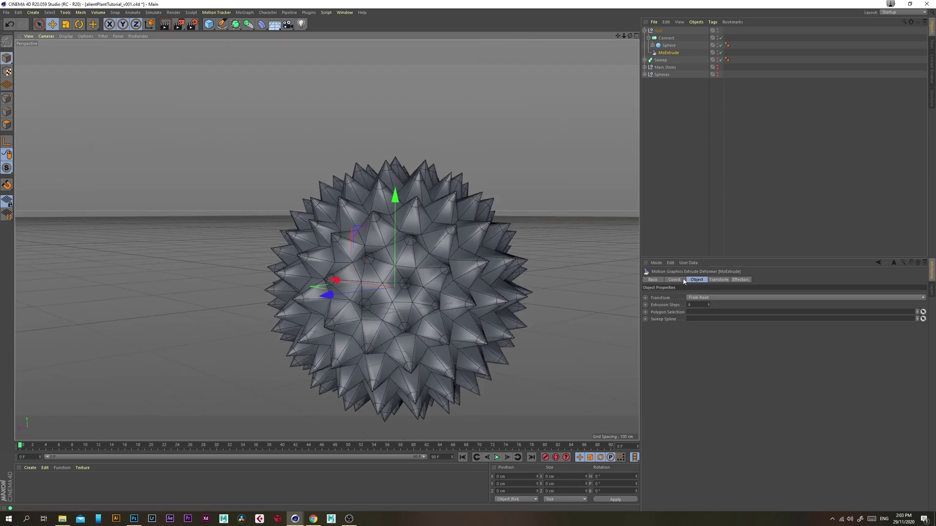
{"action": "left_click", "coordinate": [709, 299]}
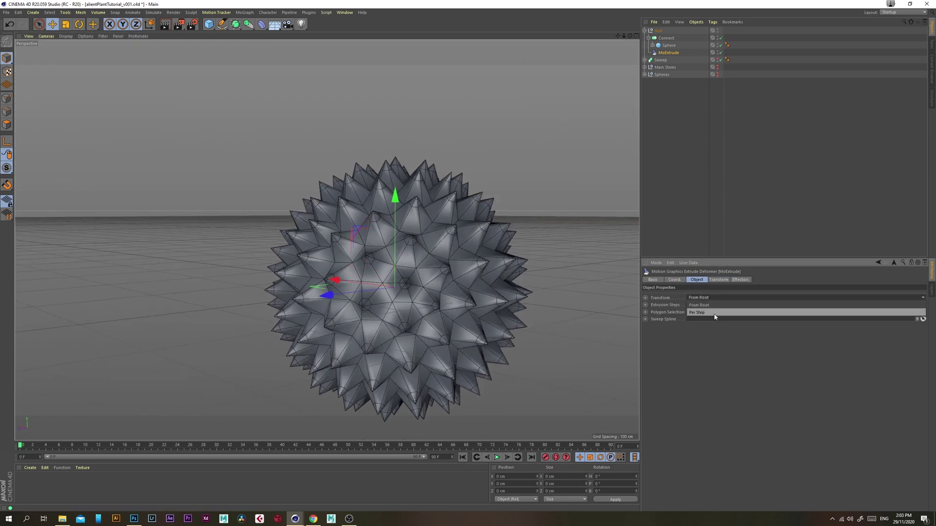
{"action": "left_click", "coordinate": [715, 313]}
- Add a Random effector to the MoExtrude and set its X and Y position variation to 0 cm
{"action": "left_click_drag", "start_coordinate": [442, 249], "coordinate": [444, 271], "text": "alt"}
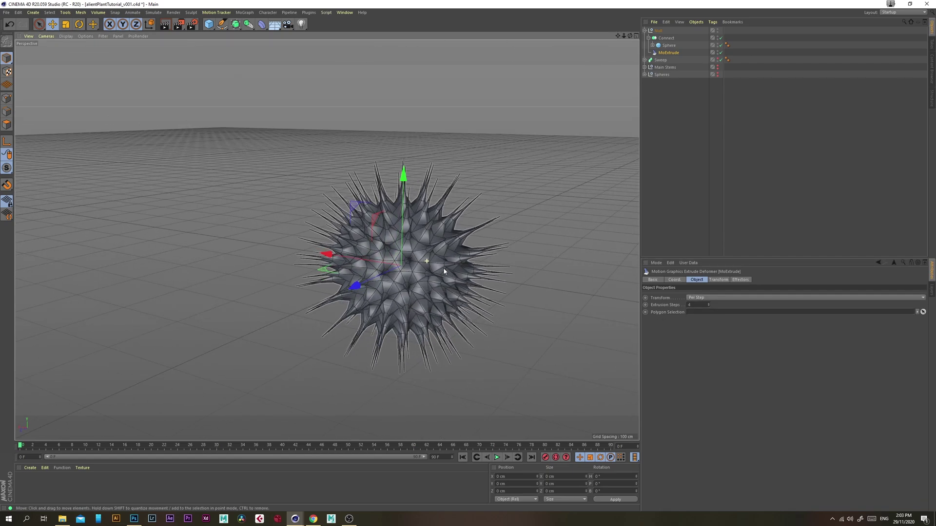
{"action": "left_click_drag", "start_coordinate": [398, 250], "coordinate": [396, 257], "text": "alt"}
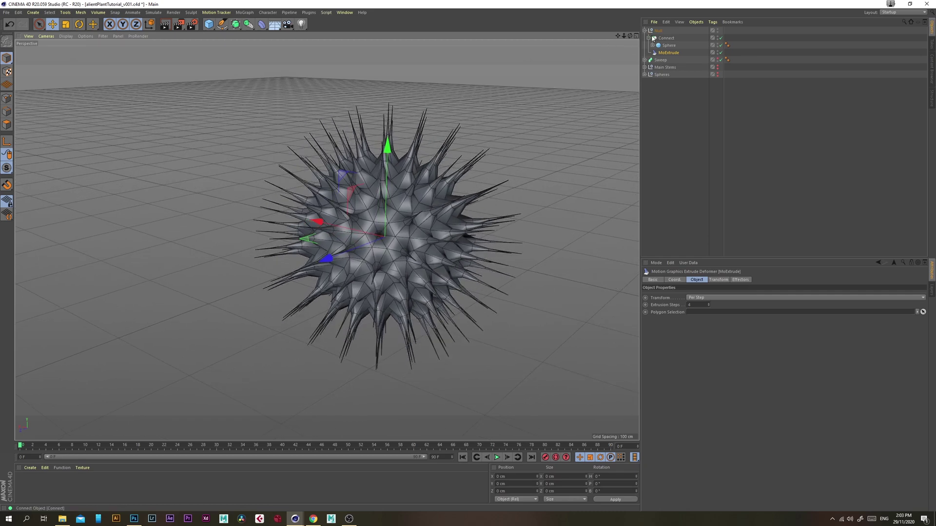
{"action": "mouse_move", "coordinate": [422, 177]}
{"action": "left_mouse_down", "text": "alt"}
{"action": "mouse_move", "coordinate": [399, 179]}
{"action": "mouse_move", "coordinate": [410, 167]}
{"action": "left_mouse_up", "text": "alt"}
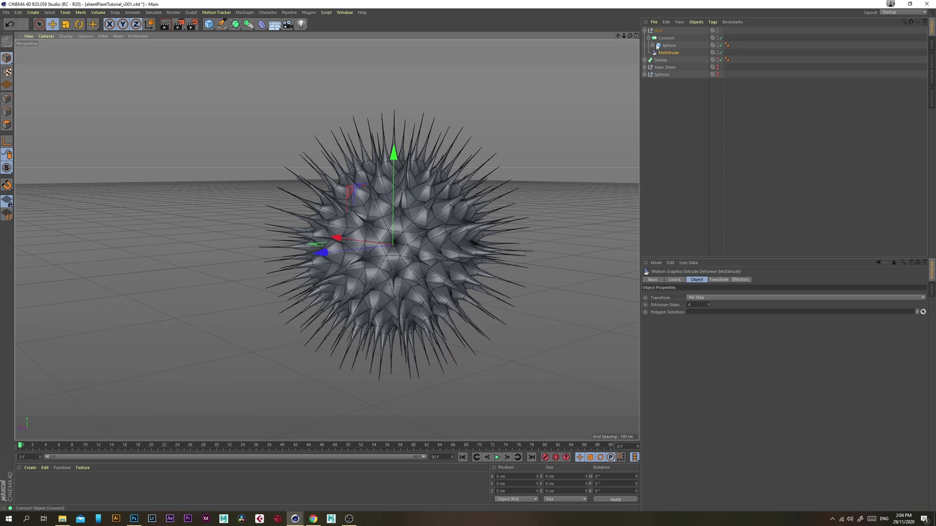
{"action": "mouse_move", "coordinate": [254, 24]}
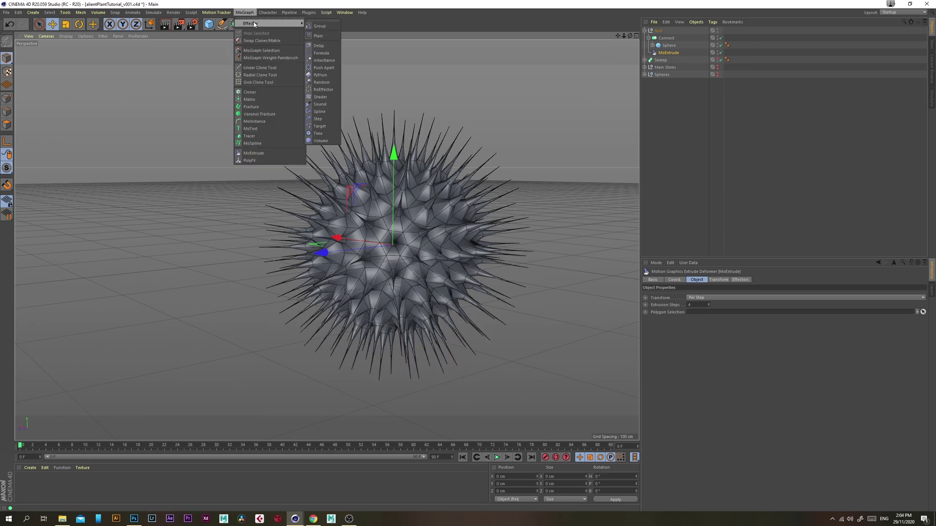
{"action": "left_click", "coordinate": [321, 82]}
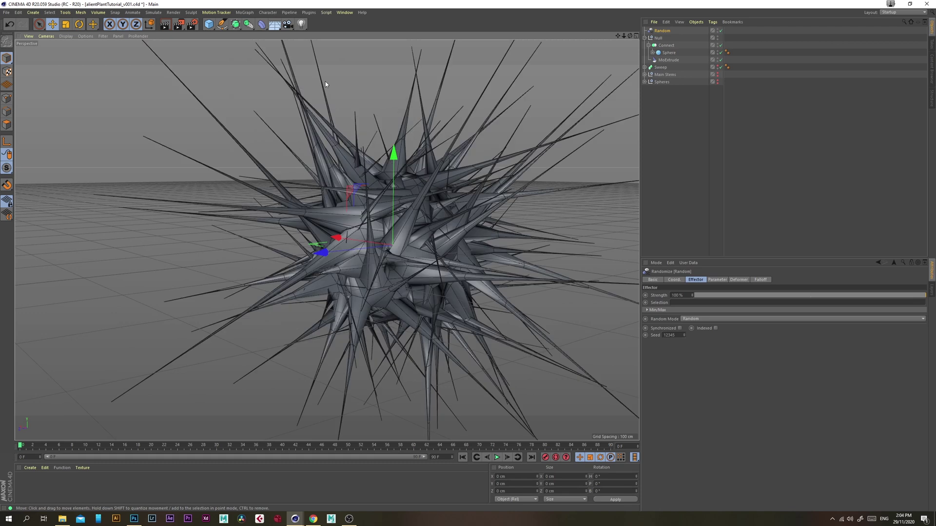
{"action": "left_click", "coordinate": [716, 280]}
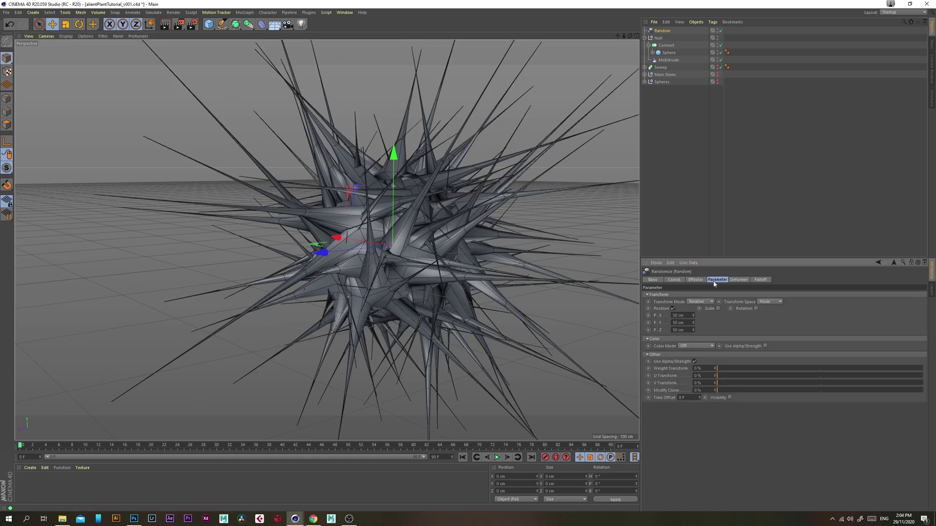
{"action": "left_click", "coordinate": [688, 315]}
{"action": "type", "text": "0"}
{"action": "key", "text": "Tab"}
{"action": "type", "text": "0"}
{"action": "key", "text": "Return"}
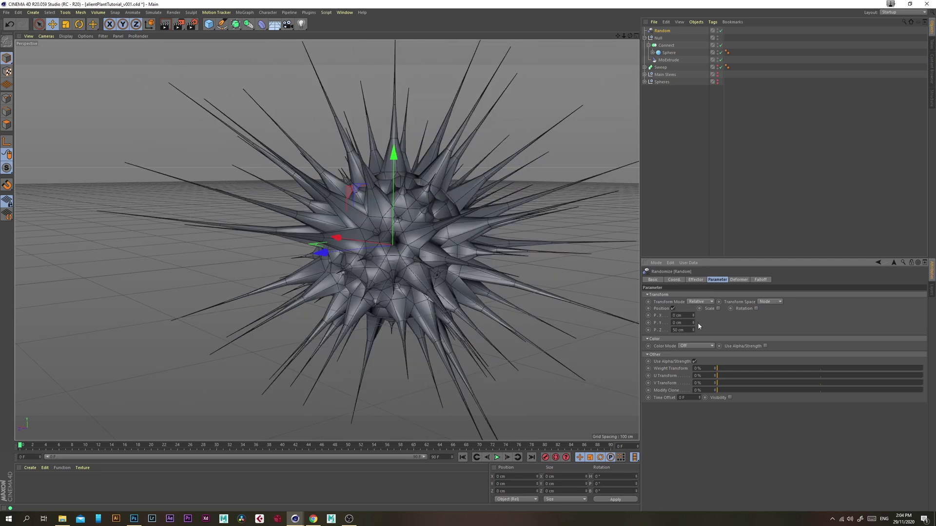
- Set the Random effector's Z position variation to 10 cm to vary the spike lengths
{"action": "left_click", "coordinate": [683, 330]}
{"action": "type", "text": "10"}
{"action": "key", "text": "Return"}
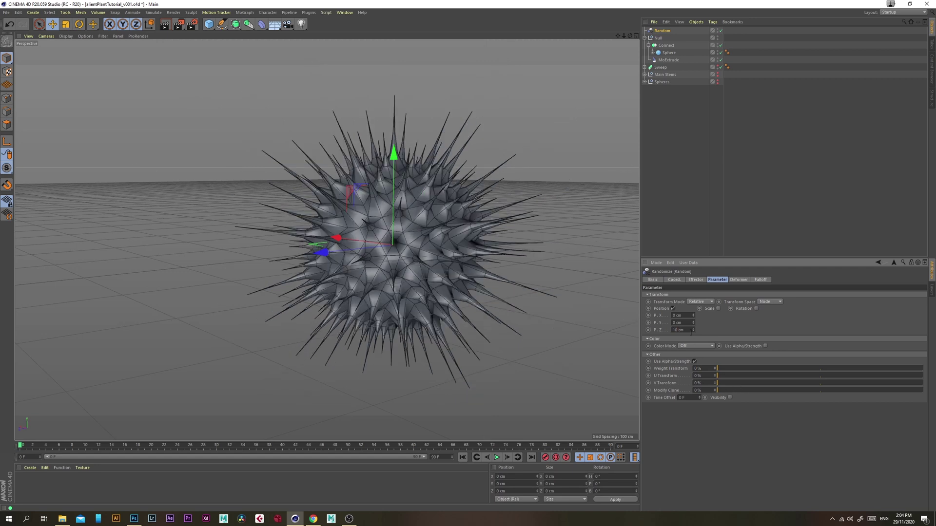
{"action": "left_click_drag", "start_coordinate": [693, 330], "coordinate": [692, 324]}
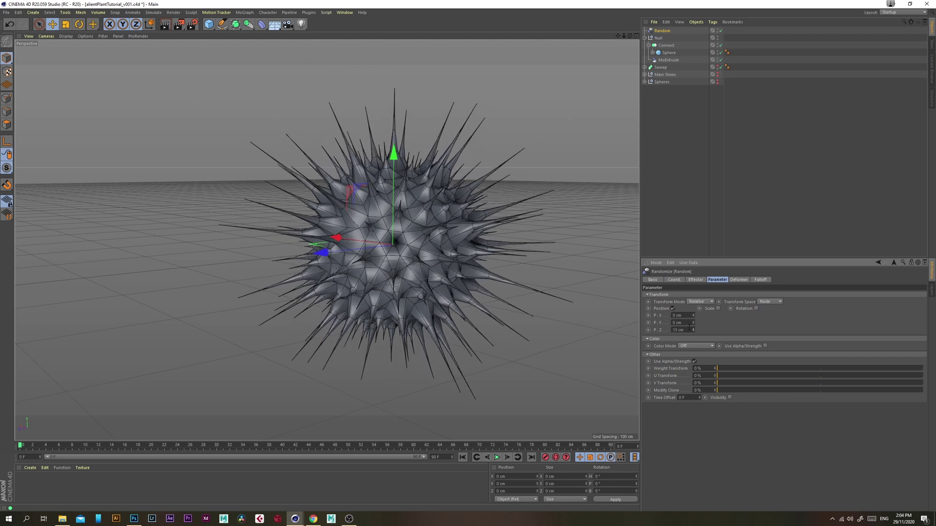
{"action": "key", "text": "ctrl+z"}
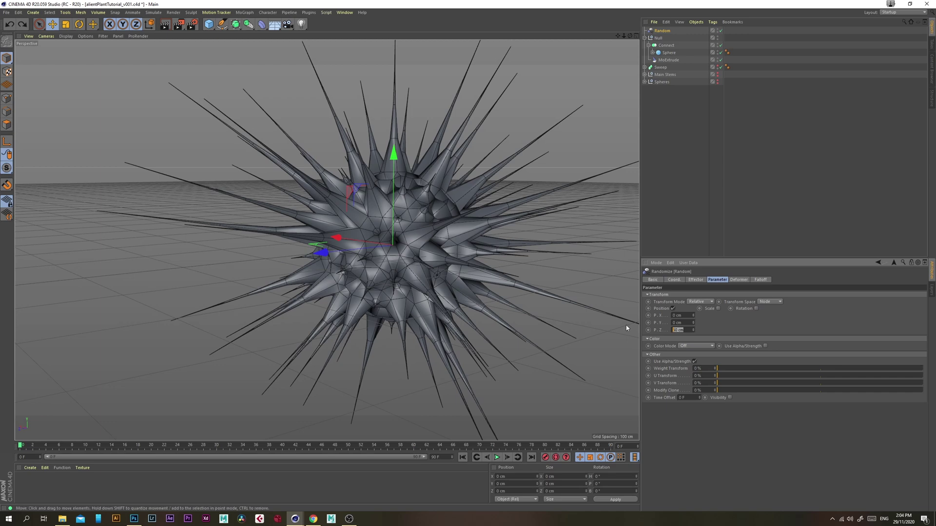
{"action": "type", "text": "10"}
{"action": "key", "text": "Return"}
- Enable rotation on the Random effector and check the MoExtrude's extrusion settings
{"action": "mouse_move", "coordinate": [394, 259]}
{"action": "left_mouse_down", "text": "alt"}
{"action": "mouse_move", "coordinate": [420, 259]}
{"action": "mouse_move", "coordinate": [444, 237]}
{"action": "mouse_move", "coordinate": [410, 257]}
{"action": "left_mouse_up", "text": "alt"}
{"action": "right_click_drag", "start_coordinate": [411, 258], "coordinate": [436, 267], "text": "alt"}
{"action": "middle_click_drag", "start_coordinate": [435, 267], "coordinate": [436, 257], "text": "alt"}
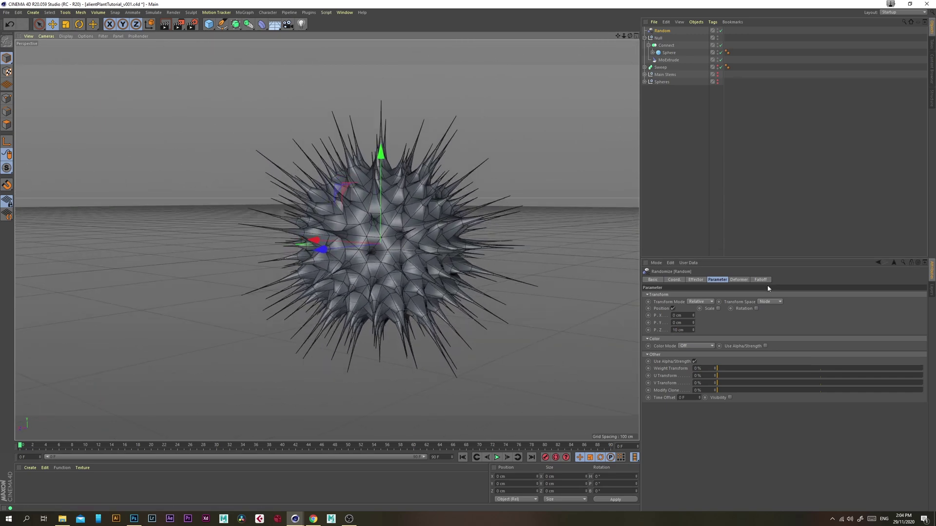
{"action": "left_click", "coordinate": [756, 309]}
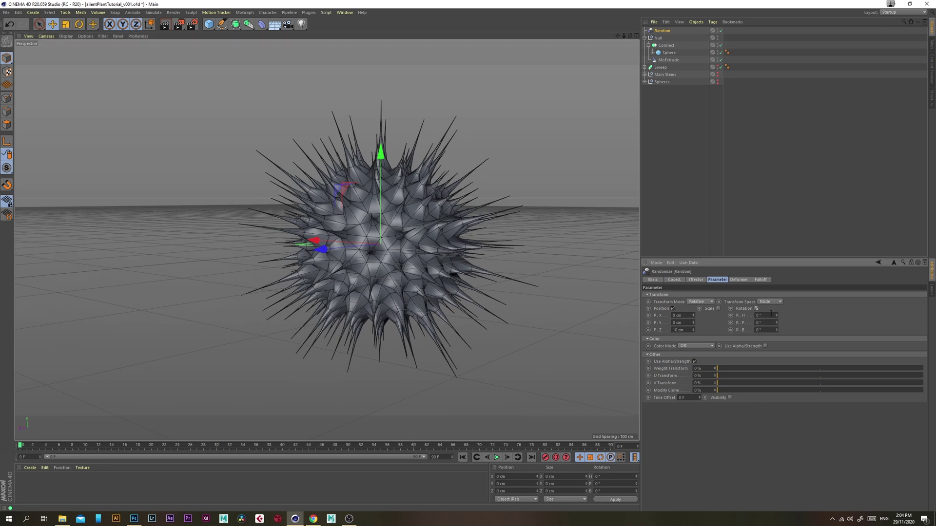
{"action": "left_click", "coordinate": [770, 315]}
{"action": "left_click", "coordinate": [670, 60]}
{"action": "left_click", "coordinate": [700, 281]}
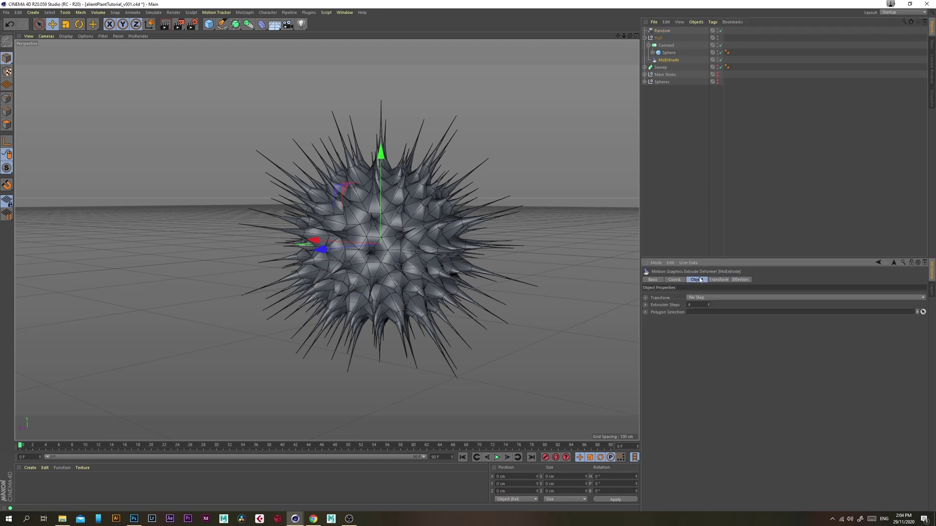
{"action": "left_click", "coordinate": [662, 31]}
{"action": "left_click", "coordinate": [718, 281]}
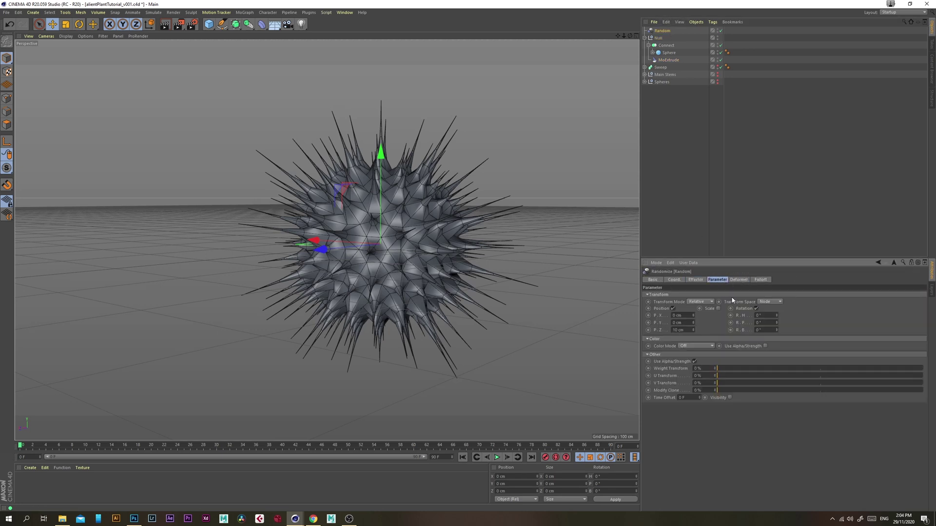
- Set the Random effector's rotation variation to 10° heading, 10° pitch and 30° bank
{"action": "double_click", "coordinate": [768, 316]}
{"action": "key", "text": "Tab"}
{"action": "type", "text": "1"}
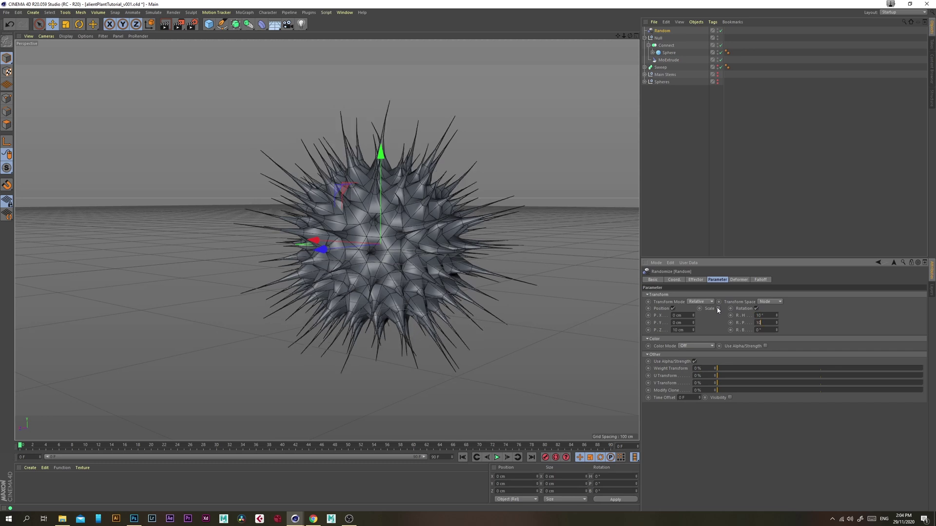
{"action": "key", "text": "Tab"}
{"action": "type", "text": "1"}
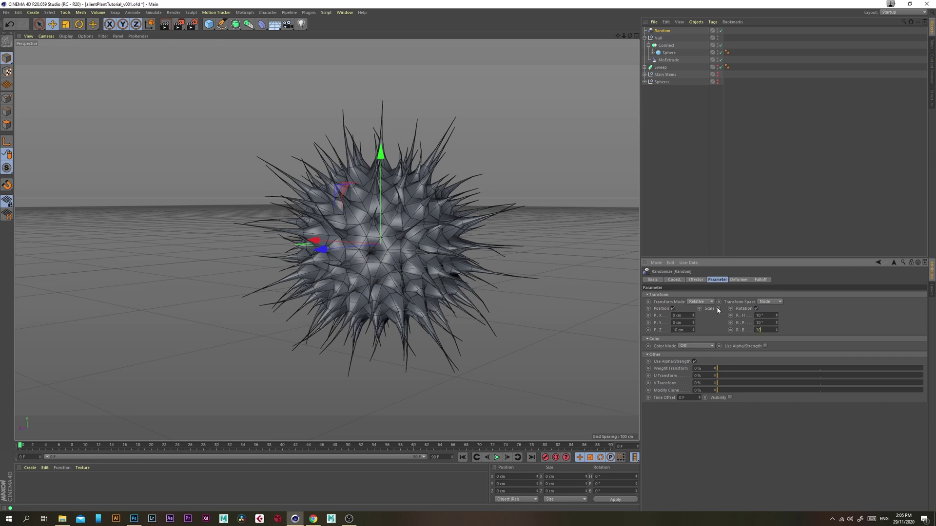
{"action": "type", "text": "0"}
{"action": "key", "text": "Return"}
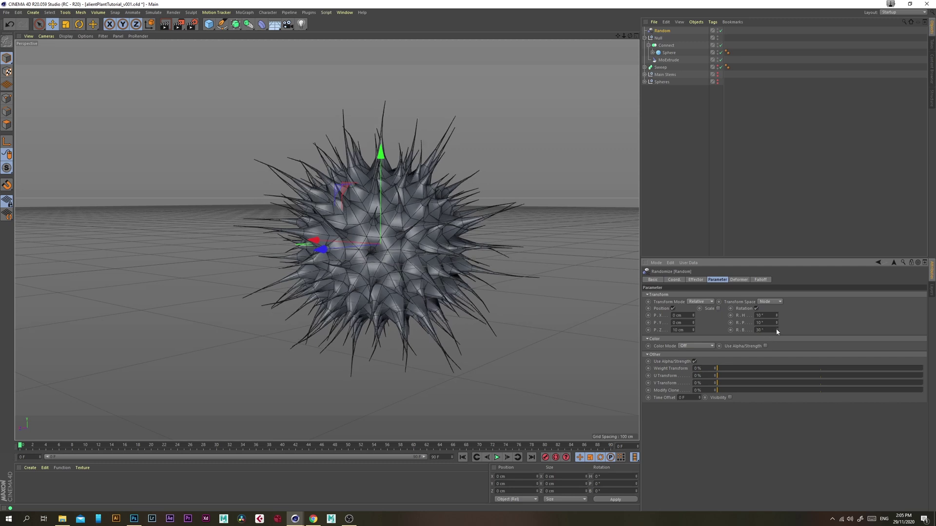
{"action": "left_click_drag", "start_coordinate": [777, 330], "coordinate": [774, 367]}
{"action": "key", "text": "ctrl+z"}
{"action": "key", "text": "ctrl+z"}
{"action": "left_click_drag", "start_coordinate": [765, 330], "coordinate": [730, 326]}
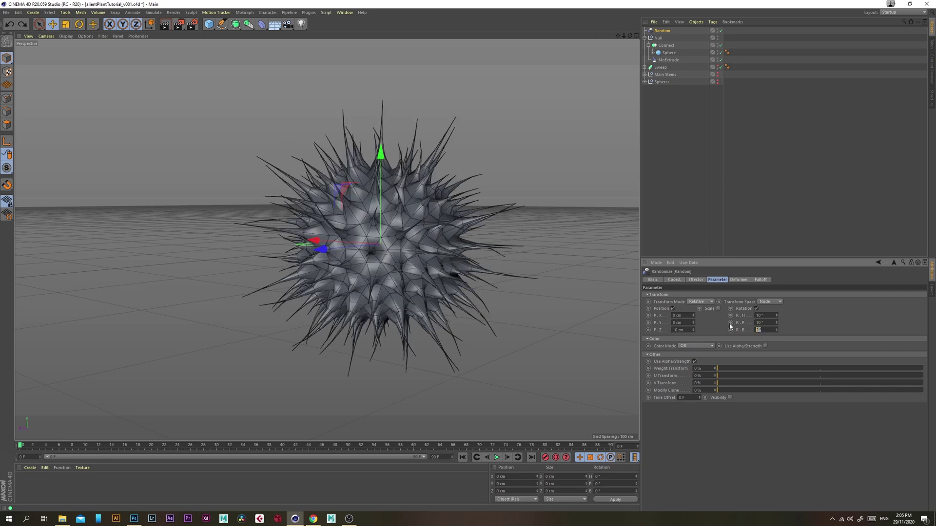
{"action": "key", "text": "Return"}
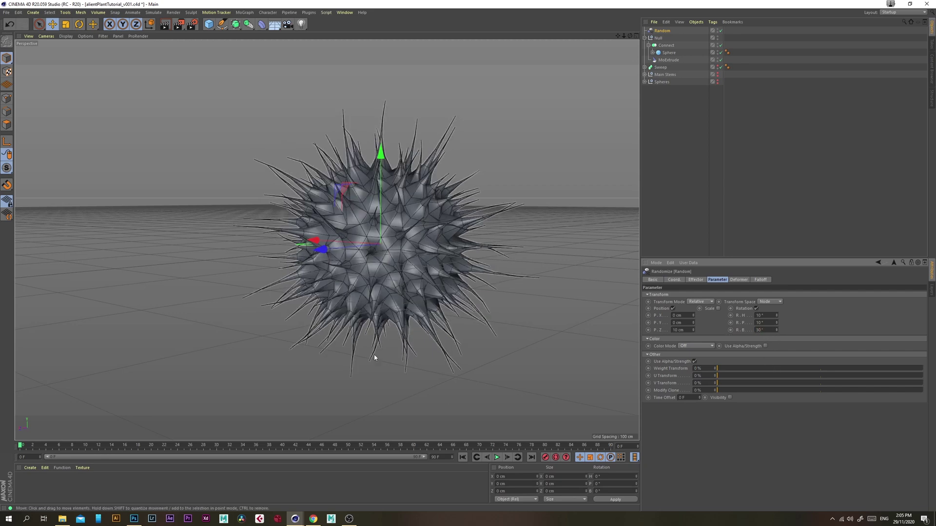
- Add a Subdivision Surface, move the Random effector above it and place the spiky ball's Null inside it
{"action": "left_click_drag", "start_coordinate": [360, 238], "coordinate": [336, 245], "text": "alt"}
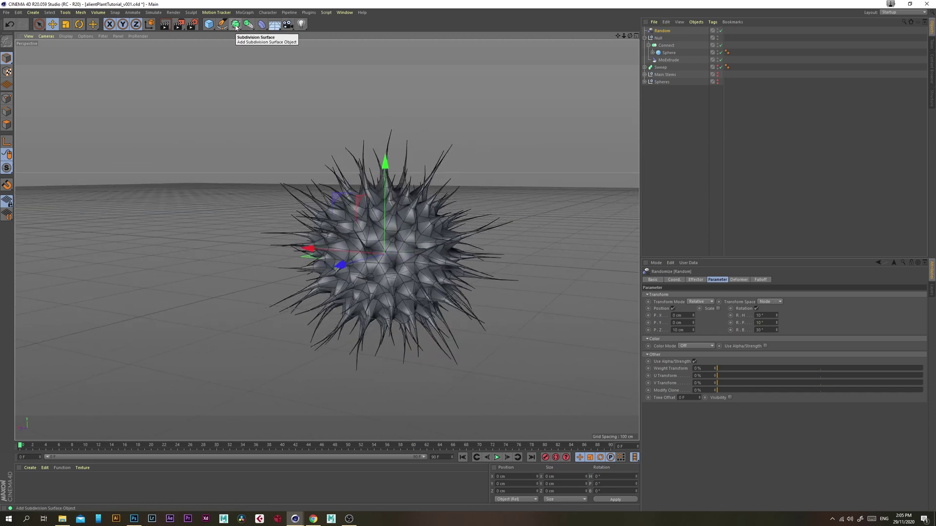
{"action": "left_click_drag", "start_coordinate": [235, 24], "coordinate": [261, 35]}
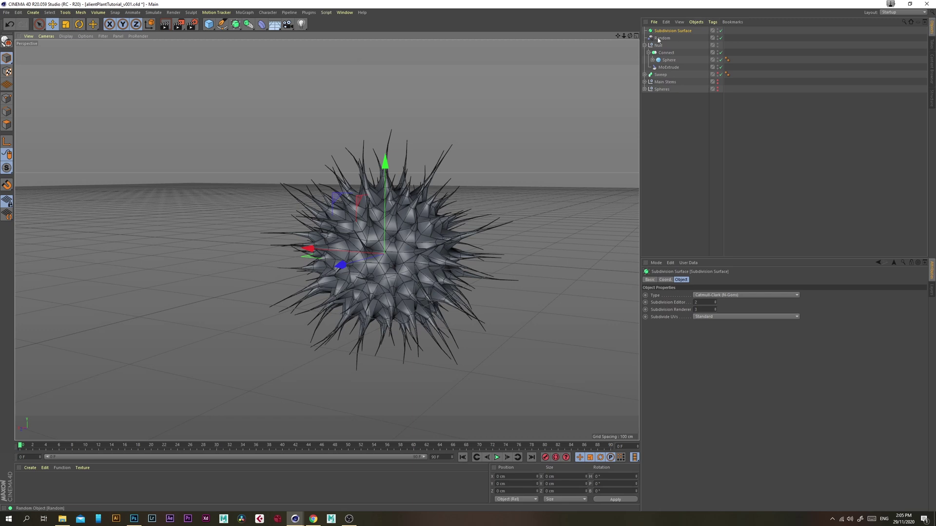
{"action": "left_click_drag", "start_coordinate": [661, 33], "coordinate": [662, 29]}
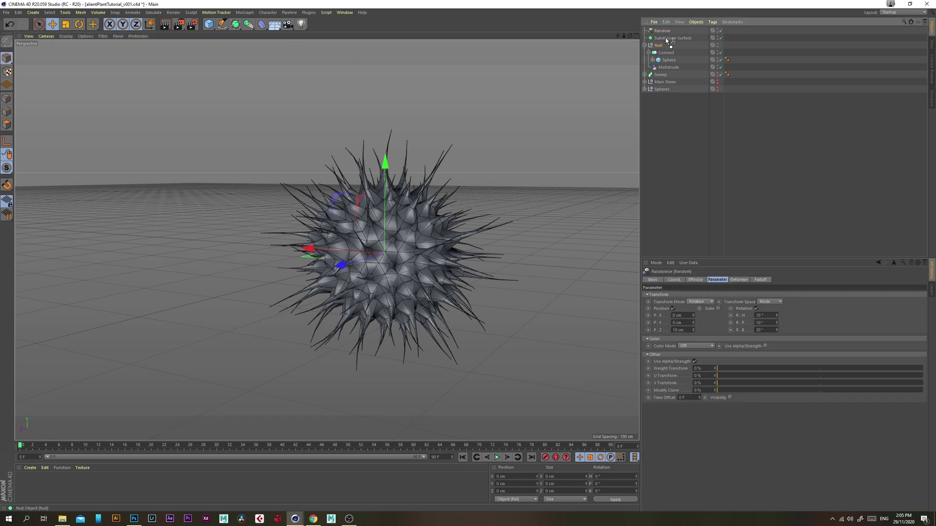
{"action": "left_click_drag", "start_coordinate": [666, 37], "coordinate": [666, 38]}
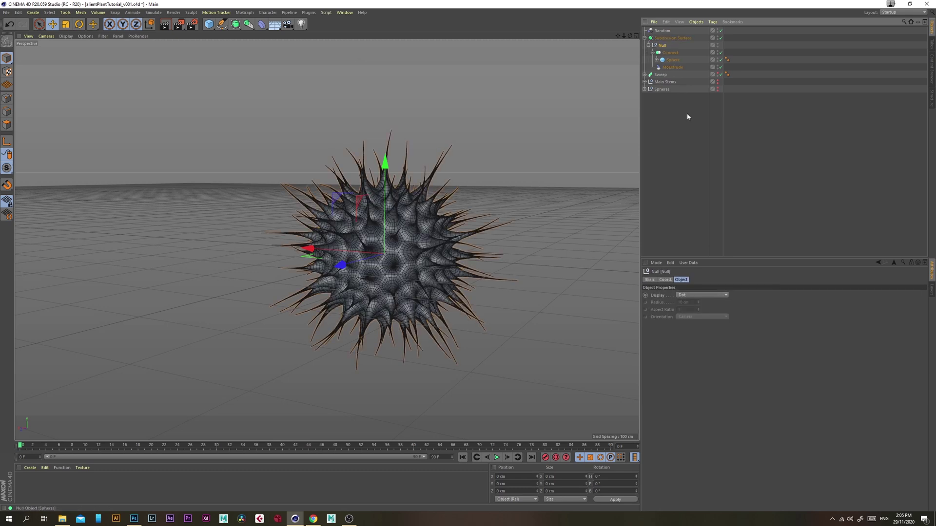
- Set the Subdivision Surface's editor subdivision level to 1
{"action": "left_click", "coordinate": [687, 113]}
{"action": "left_click_drag", "start_coordinate": [450, 224], "coordinate": [409, 244], "text": "alt"}
{"action": "left_click", "coordinate": [670, 38]}
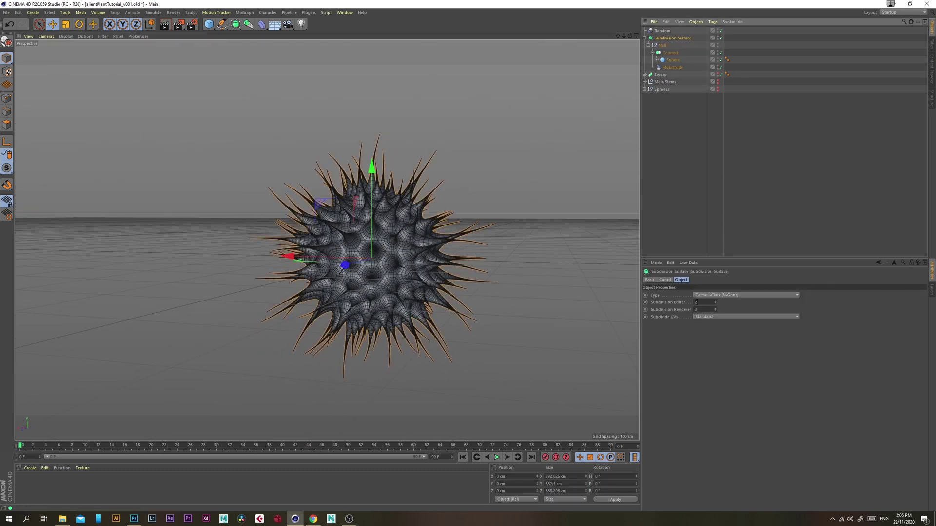
{"action": "double_click", "coordinate": [709, 302]}
{"action": "type", "text": "1"}
{"action": "key", "text": "Tab"}
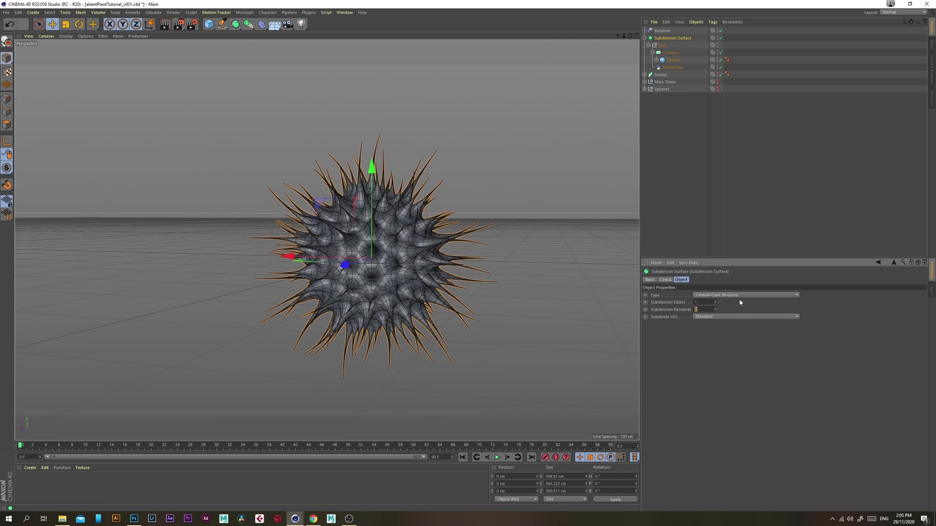
{"action": "left_click", "coordinate": [694, 162]}
{"action": "left_click_drag", "start_coordinate": [420, 231], "coordinate": [380, 204], "text": "alt"}
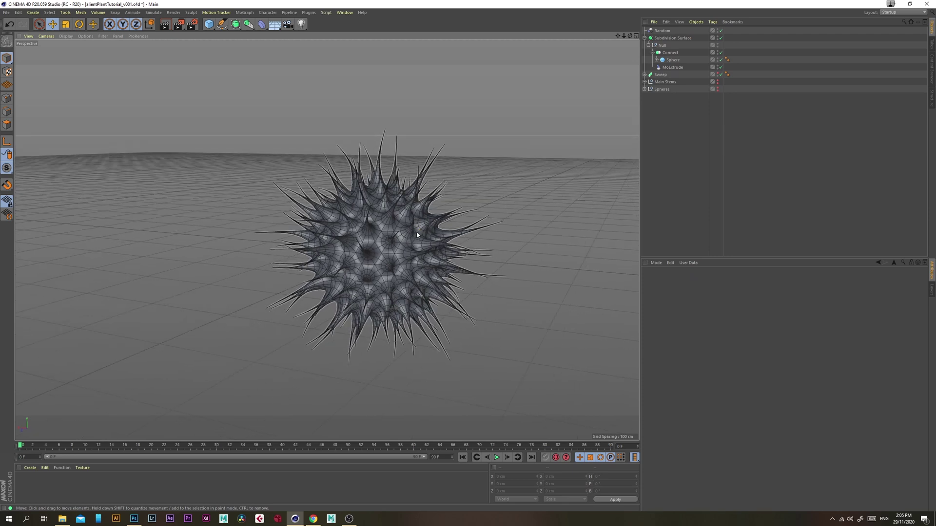
- Group the Random effector and the Subdivision Surface in a new Null named "Spike Ball" and collapse it
{"action": "left_click", "coordinate": [645, 38]}
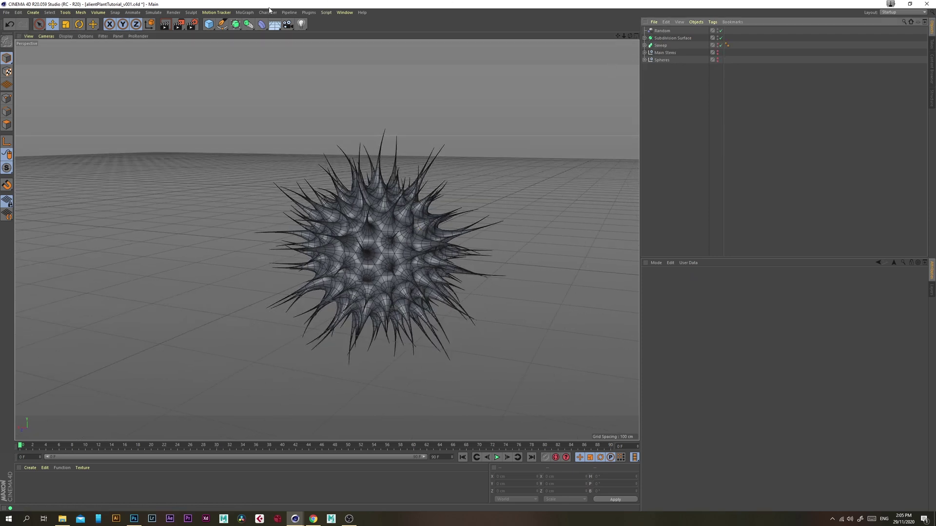
{"action": "left_click", "coordinate": [209, 24]}
{"action": "left_click", "coordinate": [225, 34]}
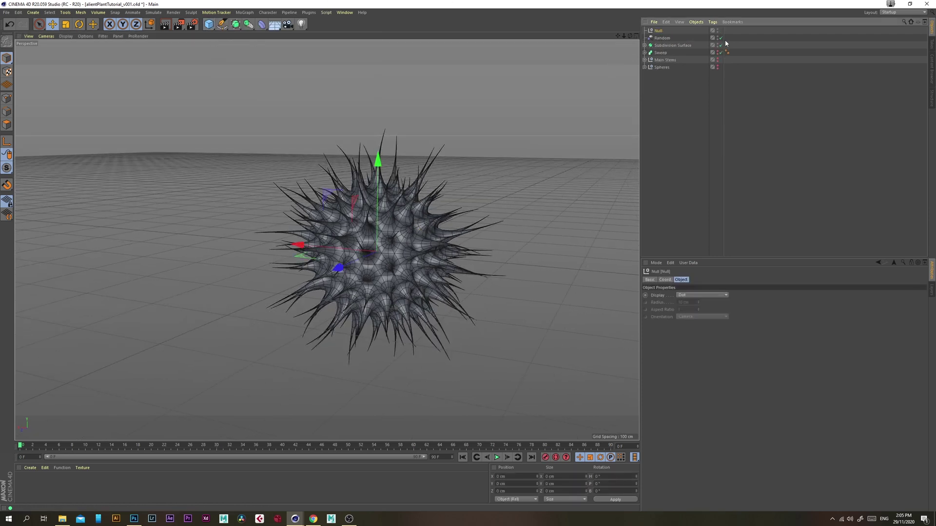
{"action": "left_click_drag", "start_coordinate": [662, 38], "coordinate": [659, 31]}
{"action": "double_click", "coordinate": [660, 31]}
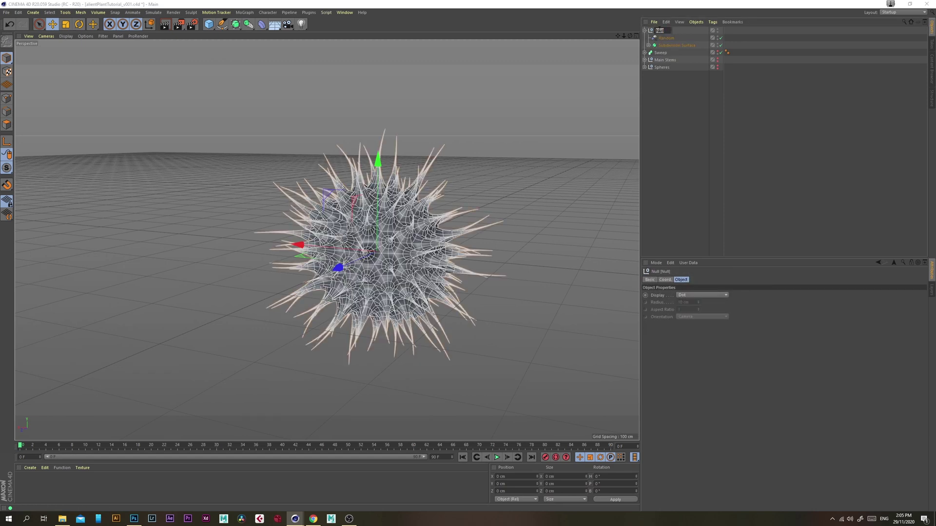
{"action": "type", "text": "Spike Ball"}
{"action": "key", "text": "Return"}
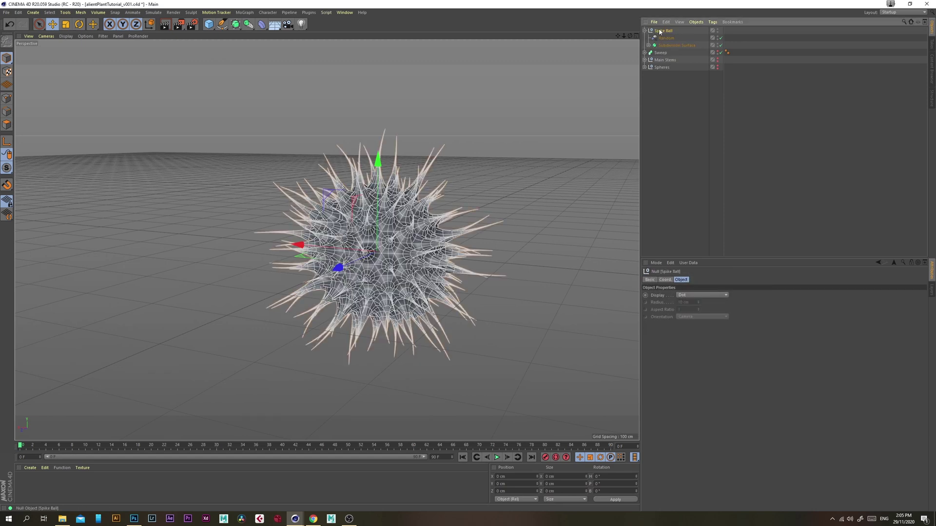
{"action": "left_click", "coordinate": [672, 99]}
{"action": "left_click", "coordinate": [644, 30]}
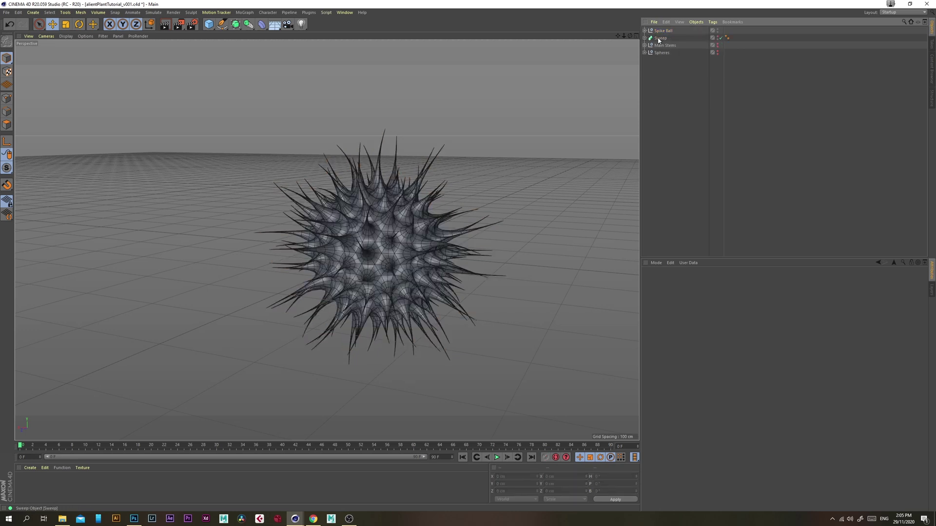
- Temporarily hide the Spike Ball group to examine the arching side stem's Sweep, and show the group again
{"action": "left_click", "coordinate": [661, 37]}
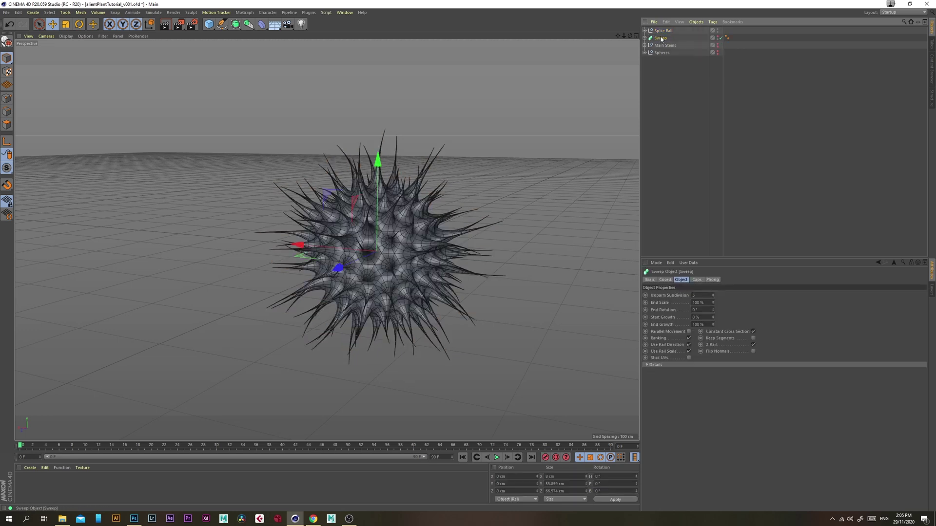
{"action": "left_click", "coordinate": [718, 29]}
{"action": "left_click", "coordinate": [718, 29]}
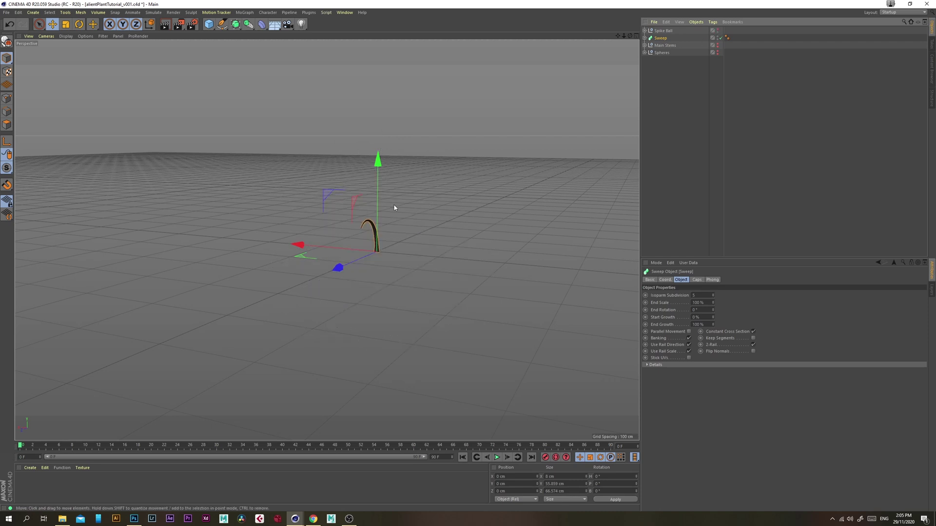
{"action": "middle_click_drag", "start_coordinate": [481, 232], "coordinate": [485, 257], "text": "alt"}
{"action": "scroll", "coordinate": [327, 241], "scroll_direction": "up", "scroll_amount": 5}
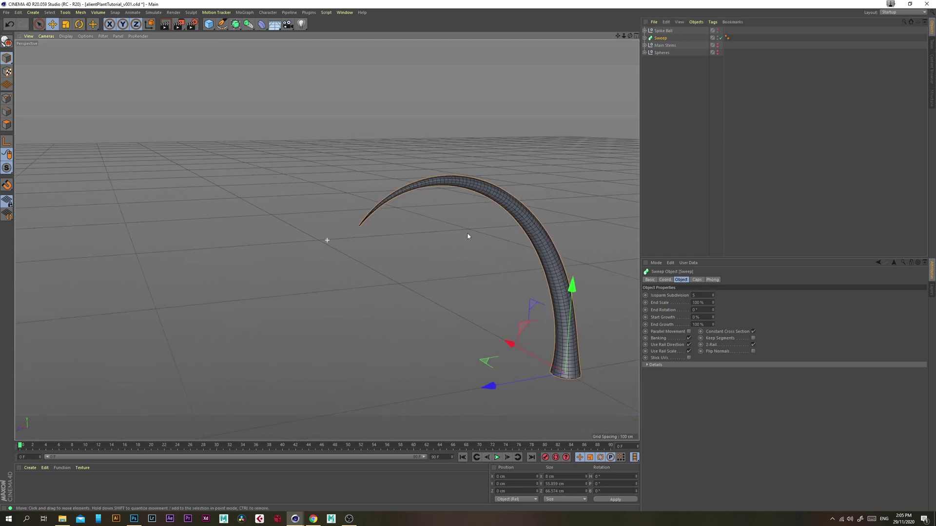
{"action": "scroll", "coordinate": [468, 236], "scroll_direction": "down", "scroll_amount": 2}
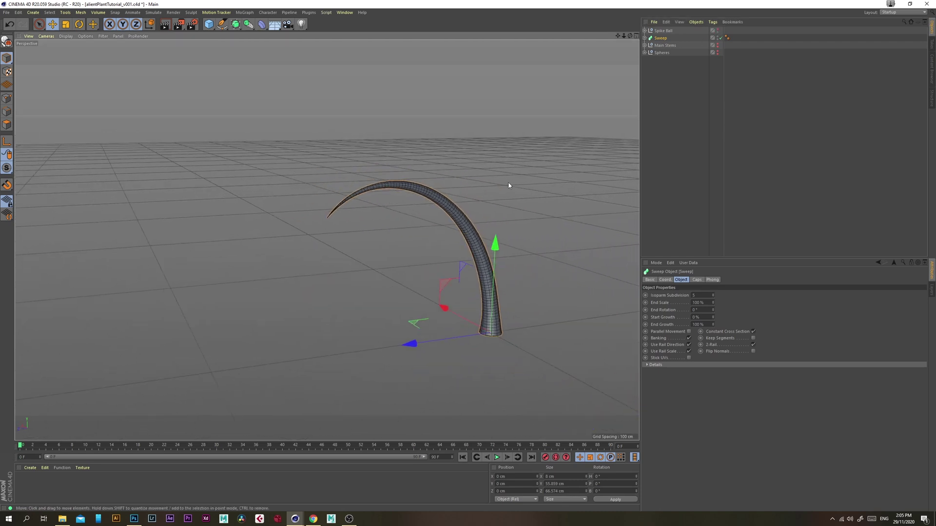
{"action": "left_click", "coordinate": [717, 31]}
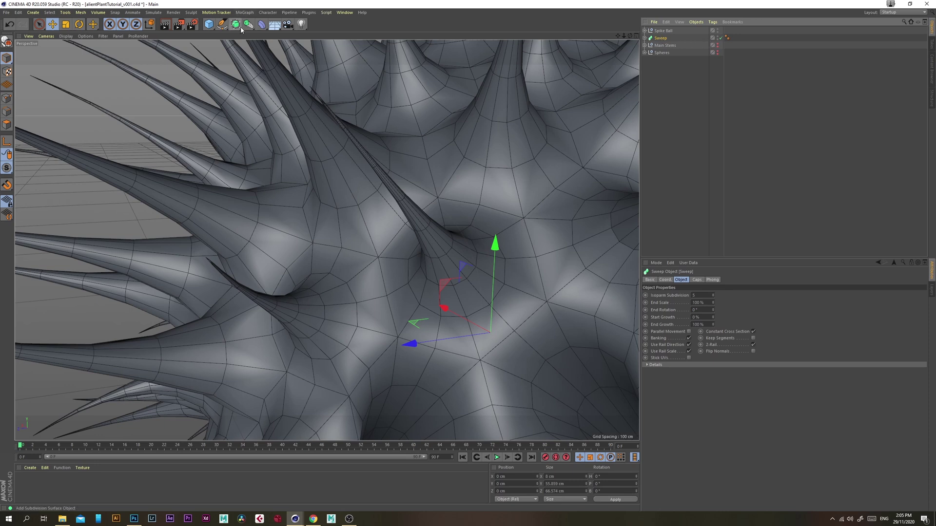
- Add a MoGraph Cloner and place the Spike Ball group inside it
{"action": "left_click", "coordinate": [242, 12]}
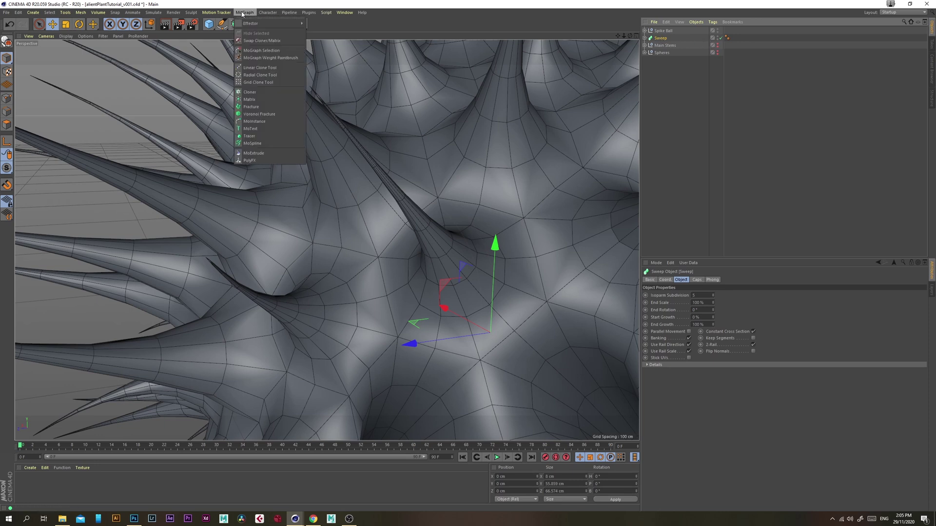
{"action": "left_click", "coordinate": [244, 93]}
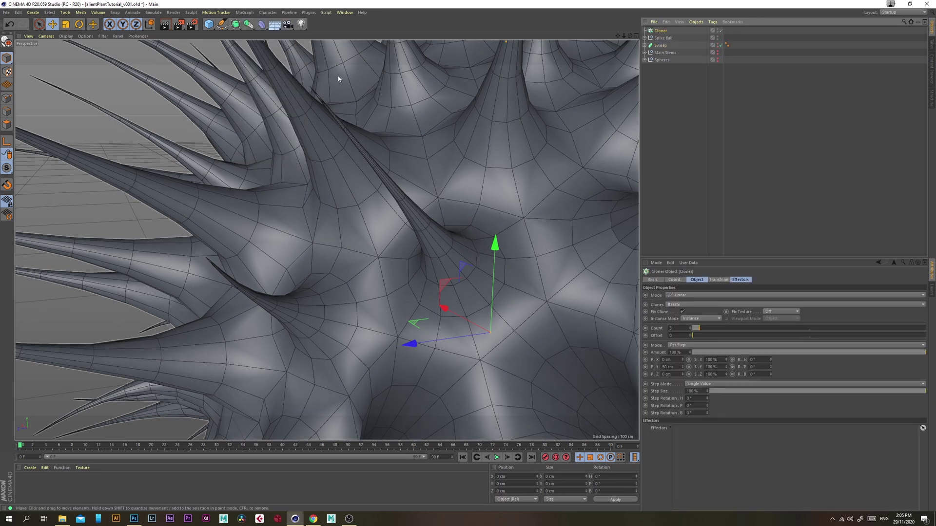
{"action": "scroll", "coordinate": [339, 79], "scroll_direction": "down", "scroll_amount": 10}
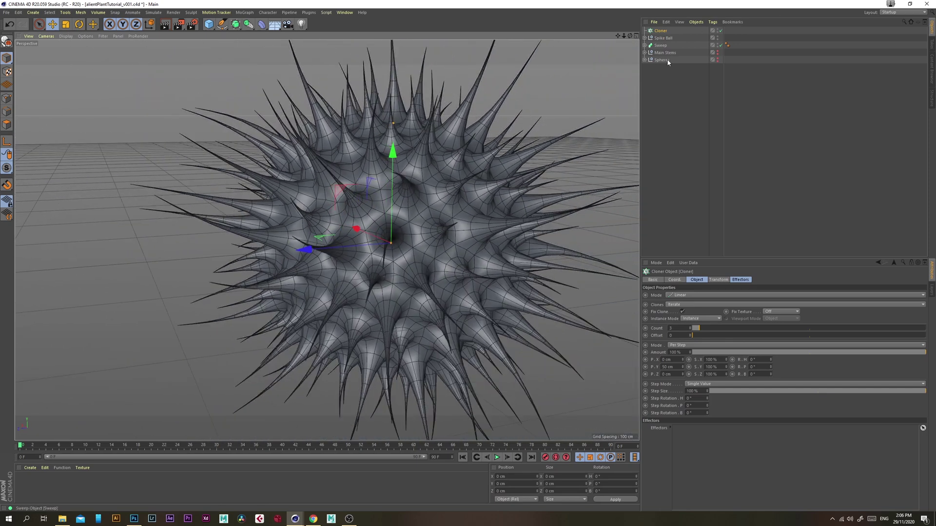
{"action": "left_click_drag", "start_coordinate": [662, 38], "coordinate": [662, 32]}
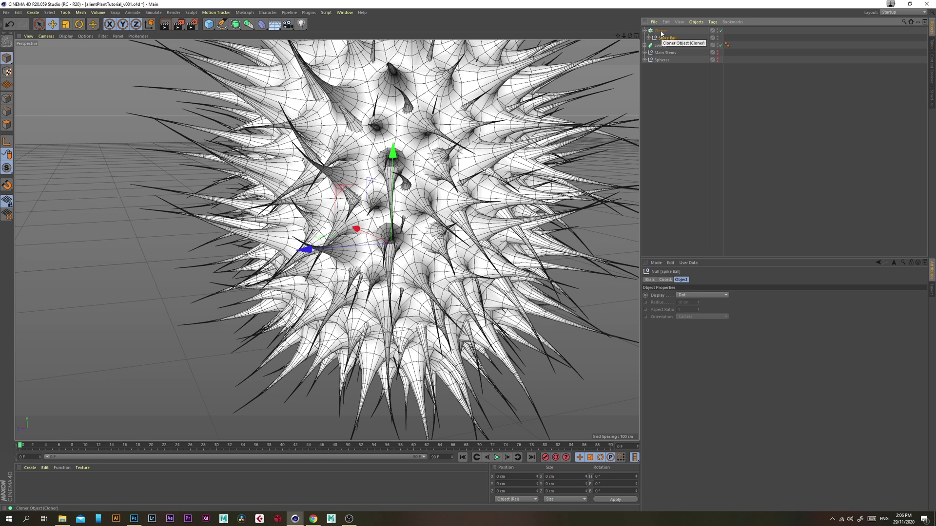
- Set the Cloner to Object mode and, with it disabled, assign the Sweep's MoSpline as its object
{"action": "left_click", "coordinate": [661, 31]}
{"action": "left_click", "coordinate": [675, 296]}
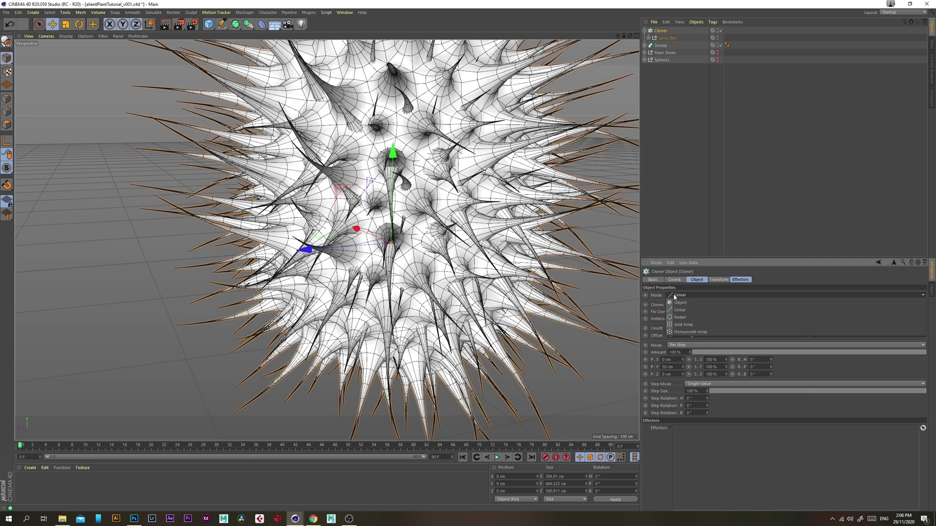
{"action": "left_click", "coordinate": [686, 303]}
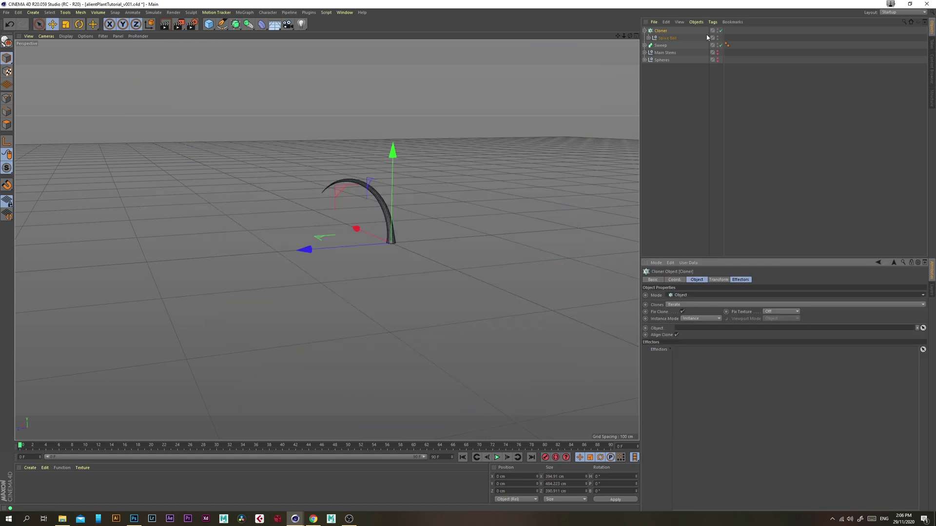
{"action": "left_click", "coordinate": [721, 31]}
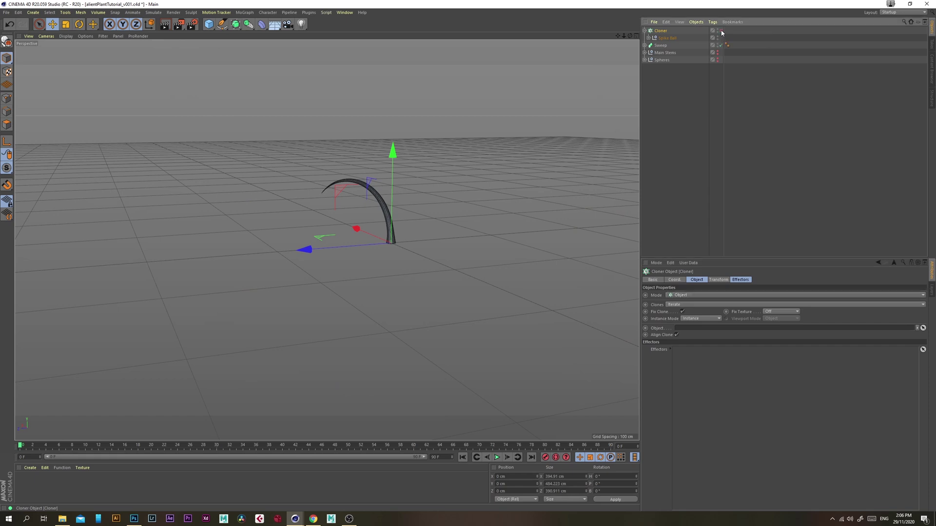
{"action": "left_click", "coordinate": [721, 31]}
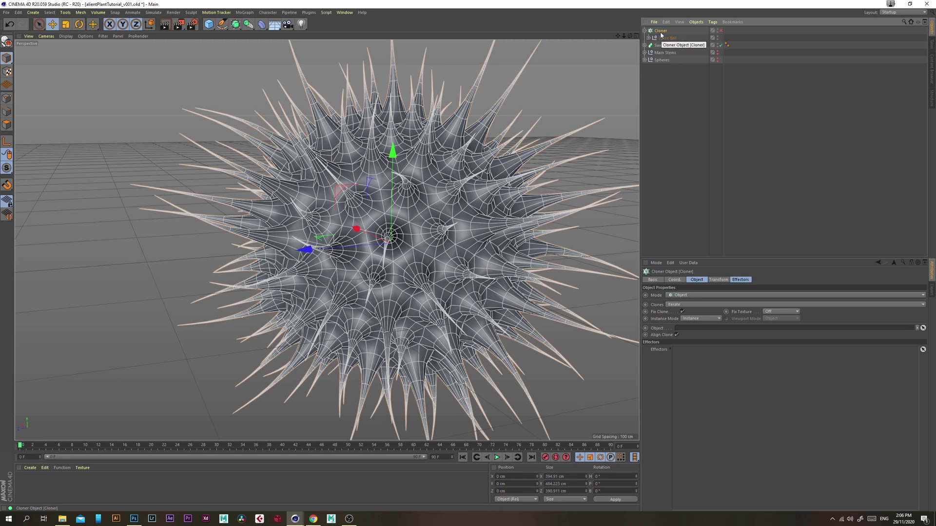
{"action": "left_click", "coordinate": [645, 46]}
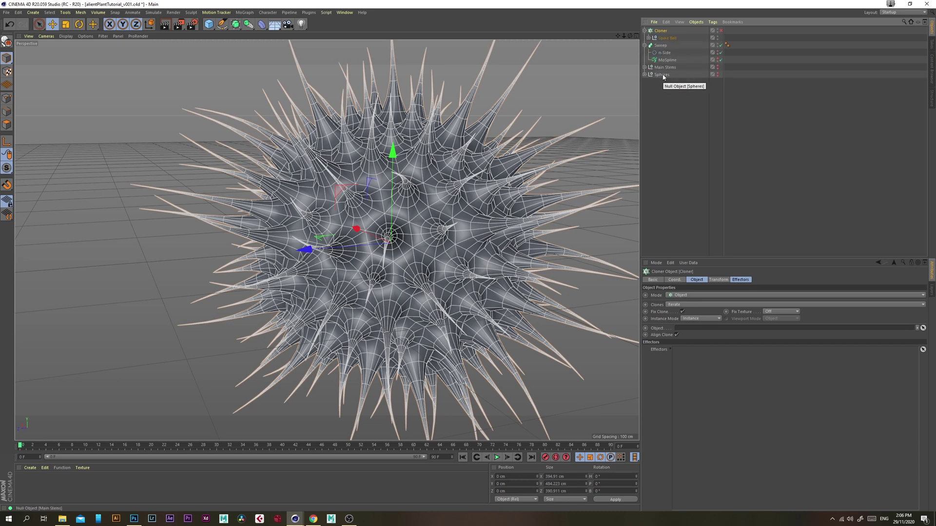
{"action": "left_click_drag", "start_coordinate": [664, 60], "coordinate": [689, 331]}
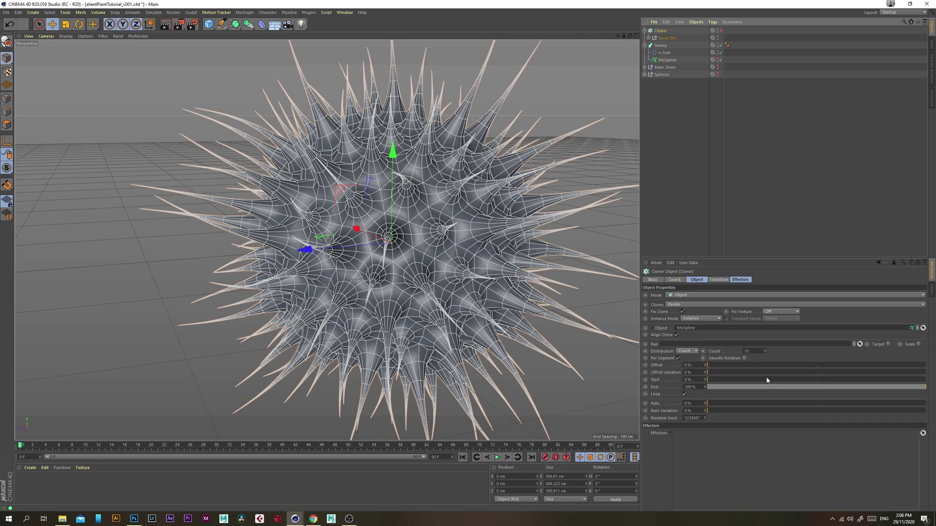
- Set the Cloner's count to 1 and enable the Cloner again
{"action": "left_click", "coordinate": [755, 351]}
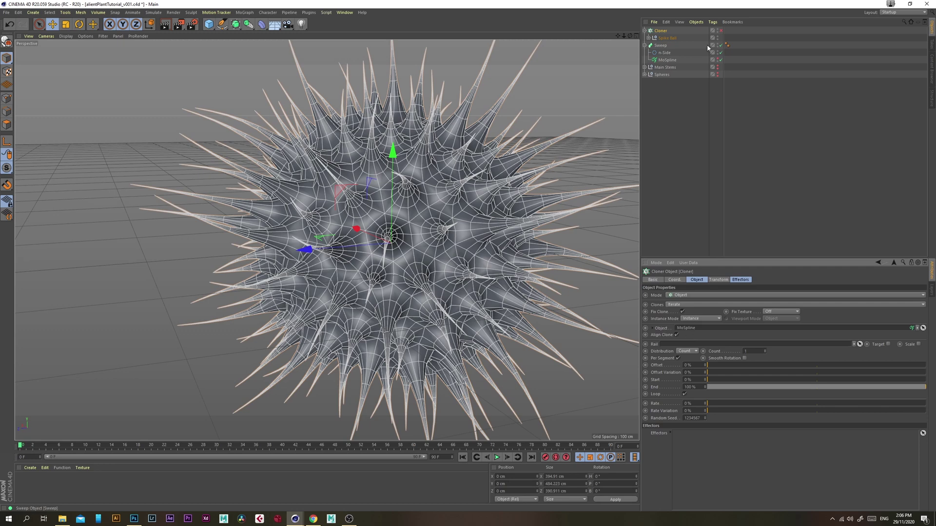
{"action": "left_click", "coordinate": [721, 30]}
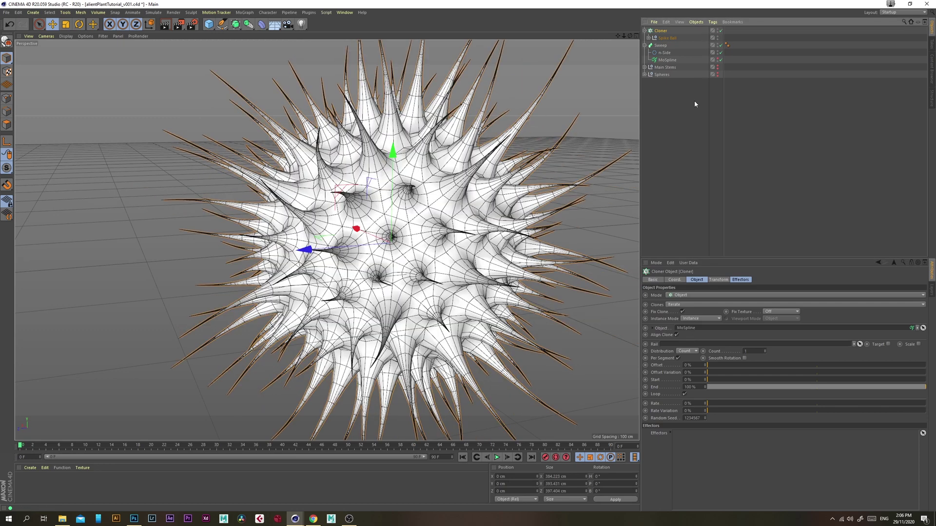
{"action": "left_click", "coordinate": [677, 141]}
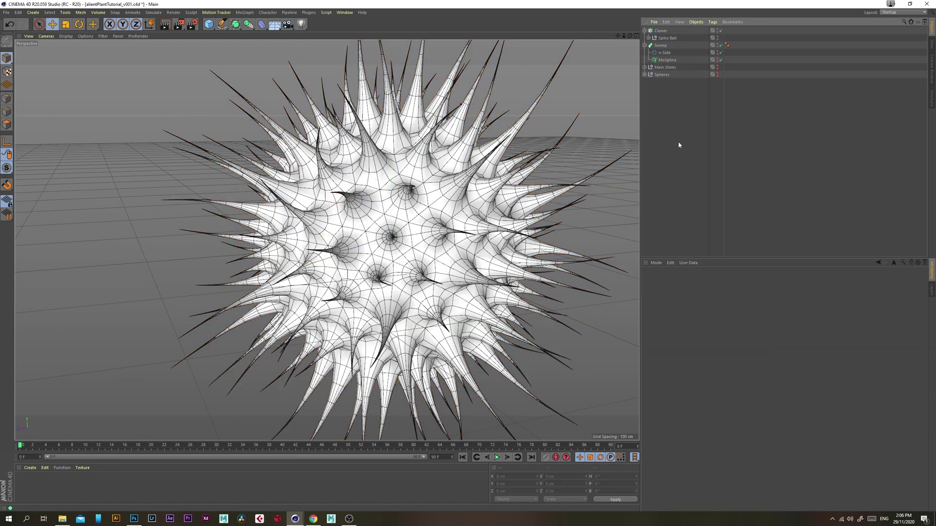
- Set the Cloner's transform scale to 0.05 on X, Y and Z to shrink the spike ball
{"action": "left_click", "coordinate": [663, 32]}
{"action": "left_click", "coordinate": [718, 280]}
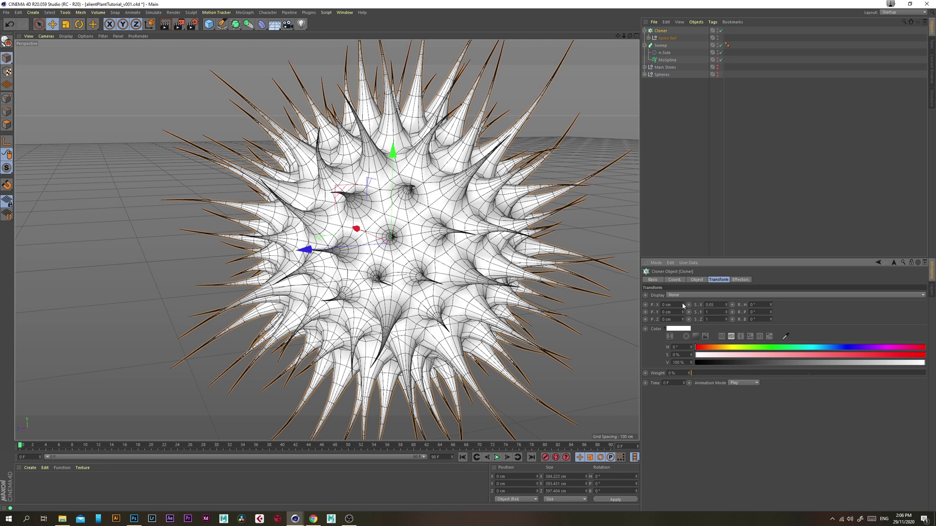
{"action": "key", "text": "Tab"}
{"action": "type", "text": "0.05"}
{"action": "key", "text": "Tab"}
{"action": "type", "text": "0"}
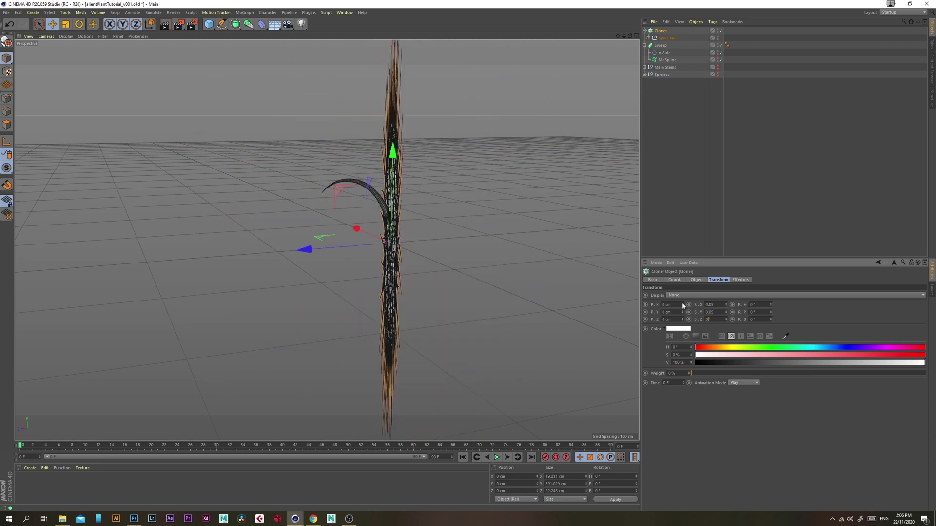
{"action": "key", "text": "Return"}
{"action": "left_click_drag", "start_coordinate": [347, 181], "coordinate": [390, 191], "text": "alt"}
- Set the Cloner's transform scale to 0.075 on X, Y and Z
{"action": "left_click_drag", "start_coordinate": [717, 304], "coordinate": [672, 305]}
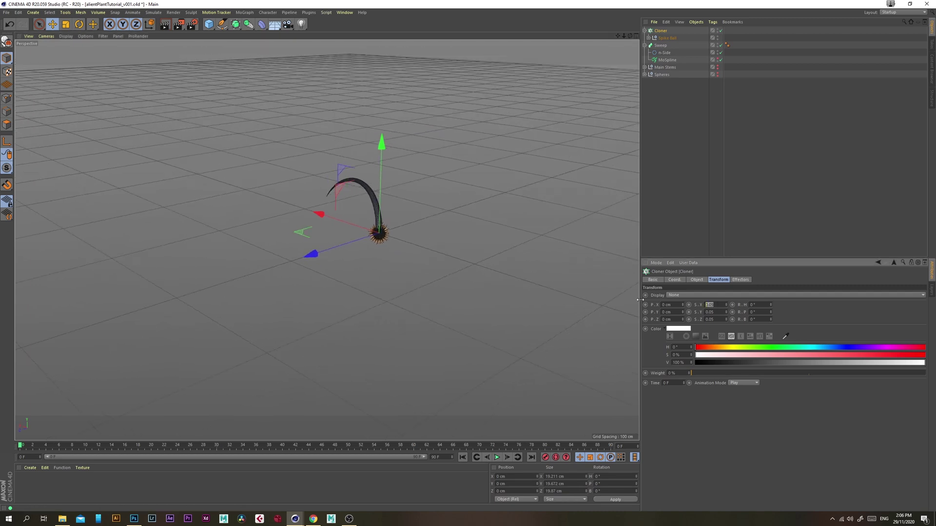
{"action": "type", "text": "0.0"}
{"action": "key", "text": "Tab"}
{"action": "type", "text": "0"}
{"action": "key", "text": "Tab"}
{"action": "type", "text": "0.075"}
{"action": "key", "text": "Return"}
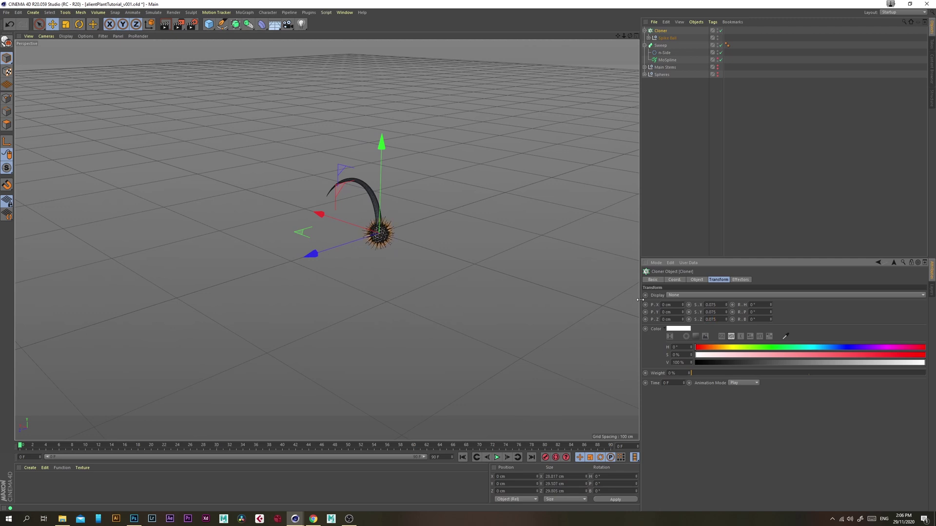
- Set the Cloner's Start to 99.9% to move the spike ball to the tip of the side stem
{"action": "left_click_drag", "start_coordinate": [506, 262], "coordinate": [344, 224], "text": "alt"}
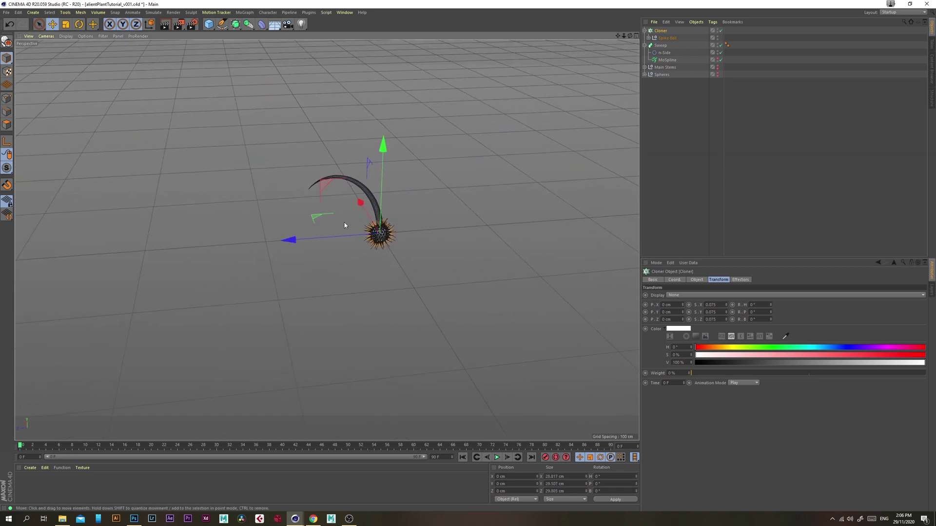
{"action": "right_click_drag", "start_coordinate": [348, 224], "coordinate": [510, 252], "text": "alt"}
{"action": "mouse_move", "coordinate": [504, 251]}
{"action": "left_mouse_down", "text": "alt"}
{"action": "mouse_move", "coordinate": [516, 232]}
{"action": "mouse_move", "coordinate": [513, 263]}
{"action": "left_mouse_up", "text": "alt"}
{"action": "right_click_drag", "start_coordinate": [580, 253], "coordinate": [533, 262], "text": "alt"}
{"action": "middle_click_drag", "start_coordinate": [533, 243], "coordinate": [506, 248], "text": "alt"}
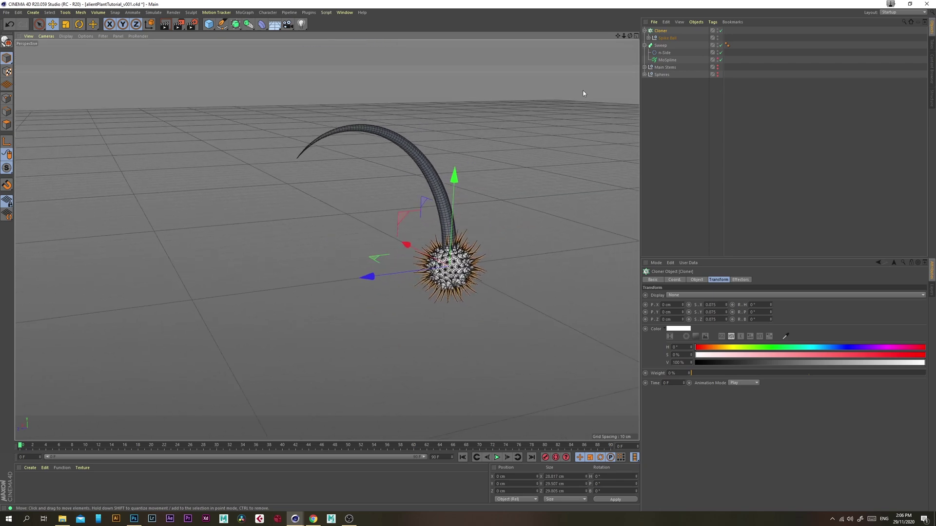
{"action": "left_click", "coordinate": [667, 59]}
{"action": "left_click", "coordinate": [661, 31]}
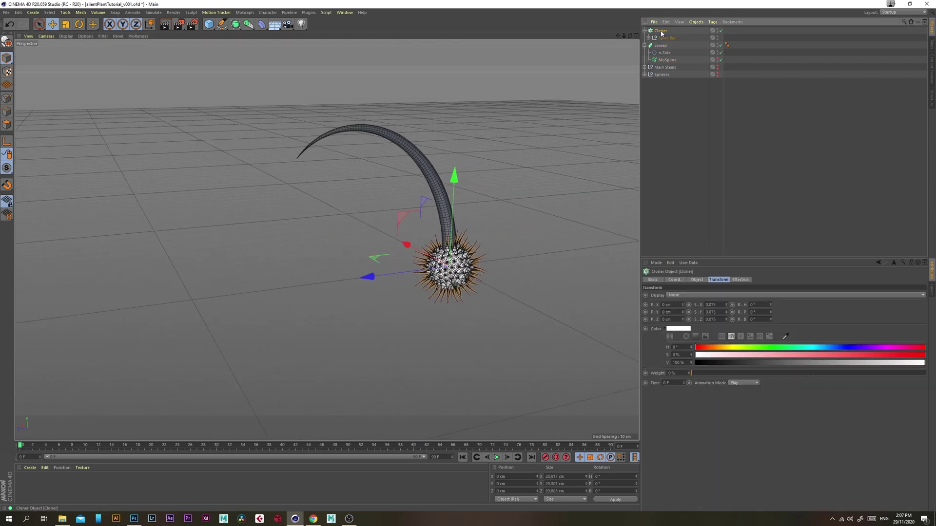
{"action": "left_click", "coordinate": [701, 282]}
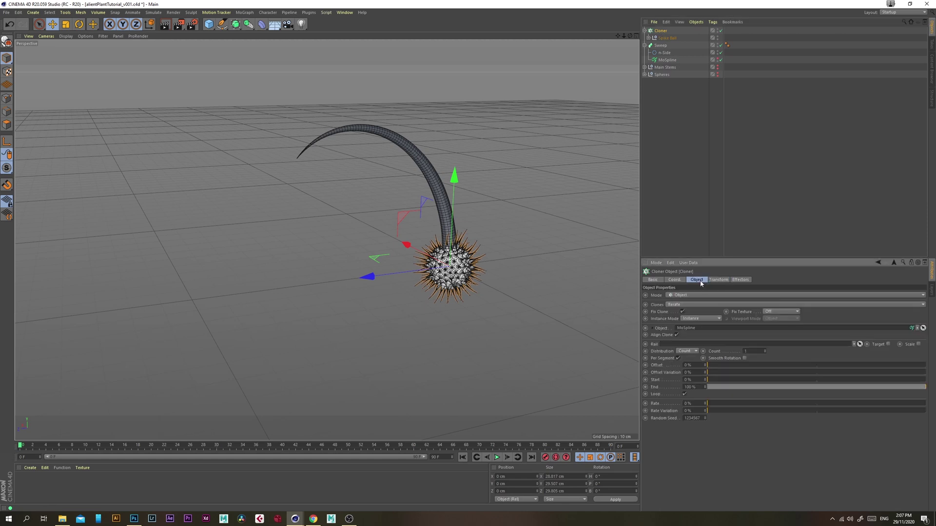
{"action": "left_click", "coordinate": [691, 380]}
{"action": "type", "text": "95.9"}
{"action": "key", "text": "Return"}
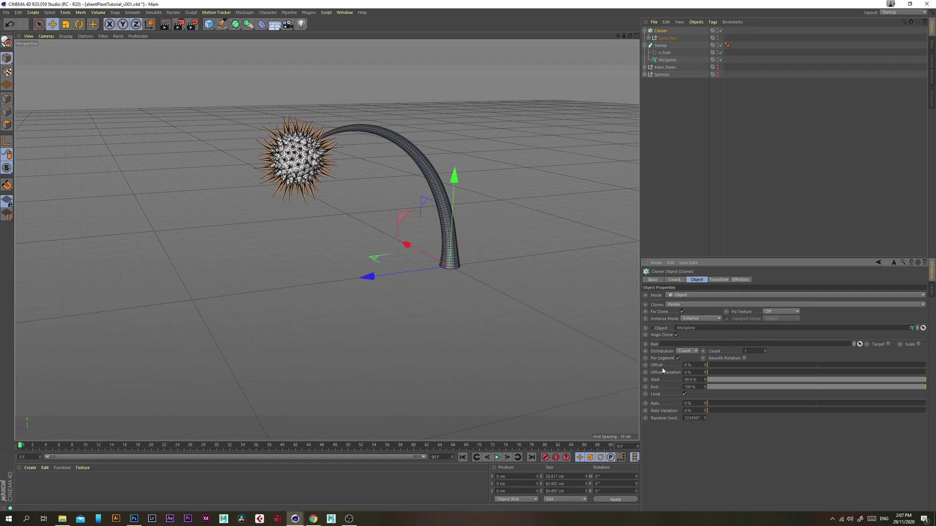
- Collapse the Cloner and Sweep hierarchies and add a second MoGraph Cloner to the scene
{"action": "right_click_drag", "start_coordinate": [460, 176], "coordinate": [403, 176], "text": "alt"}
{"action": "left_click_drag", "start_coordinate": [403, 176], "coordinate": [480, 193], "text": "alt"}
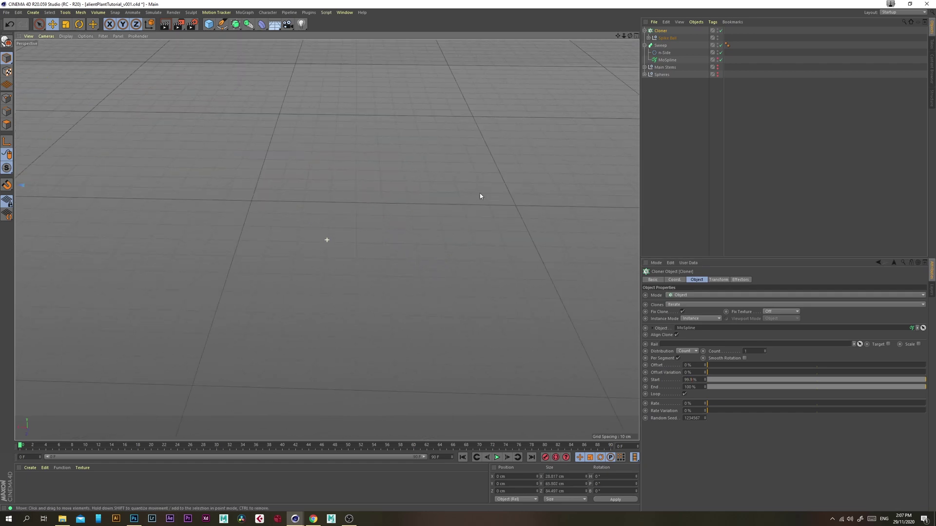
{"action": "right_click_drag", "start_coordinate": [480, 193], "coordinate": [234, 204], "text": "alt"}
{"action": "left_click_drag", "start_coordinate": [234, 203], "coordinate": [429, 265], "text": "alt"}
{"action": "left_click_drag", "start_coordinate": [375, 237], "coordinate": [293, 242], "text": "alt"}
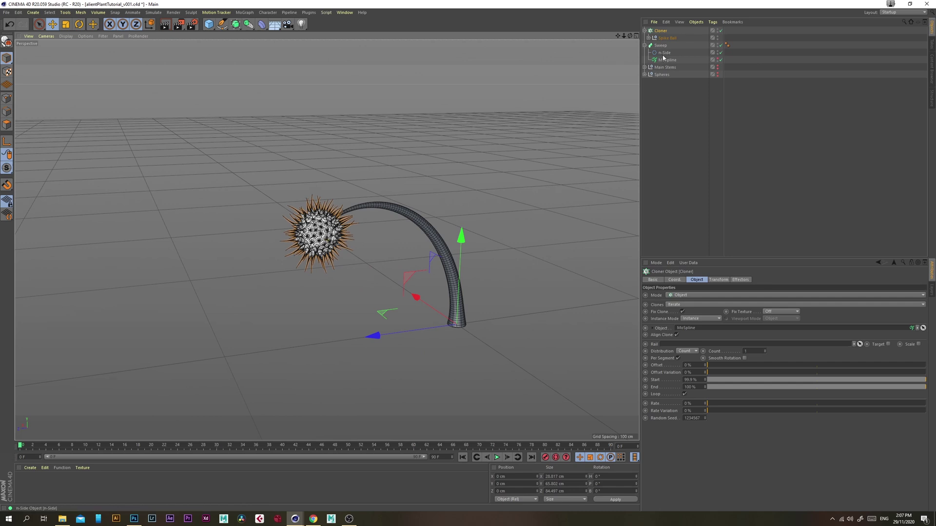
{"action": "left_click", "coordinate": [644, 31]}
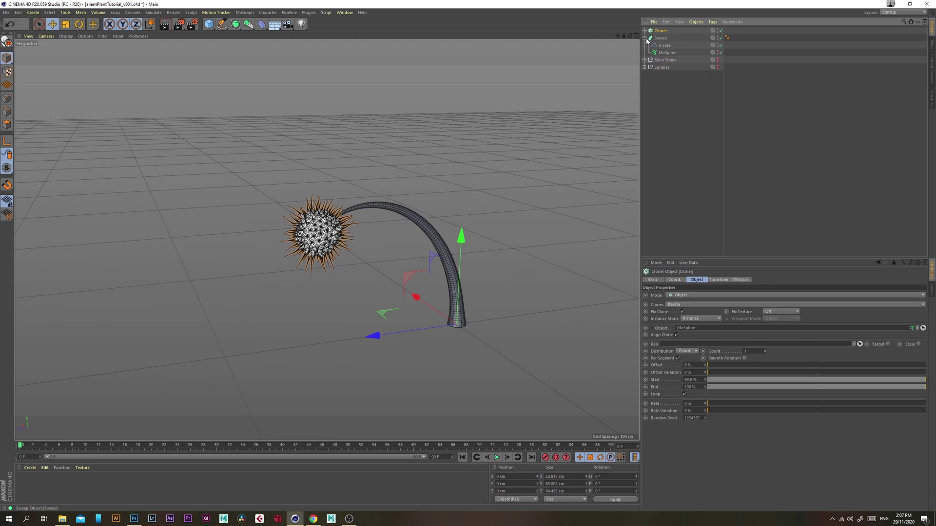
{"action": "left_click", "coordinate": [645, 38]}
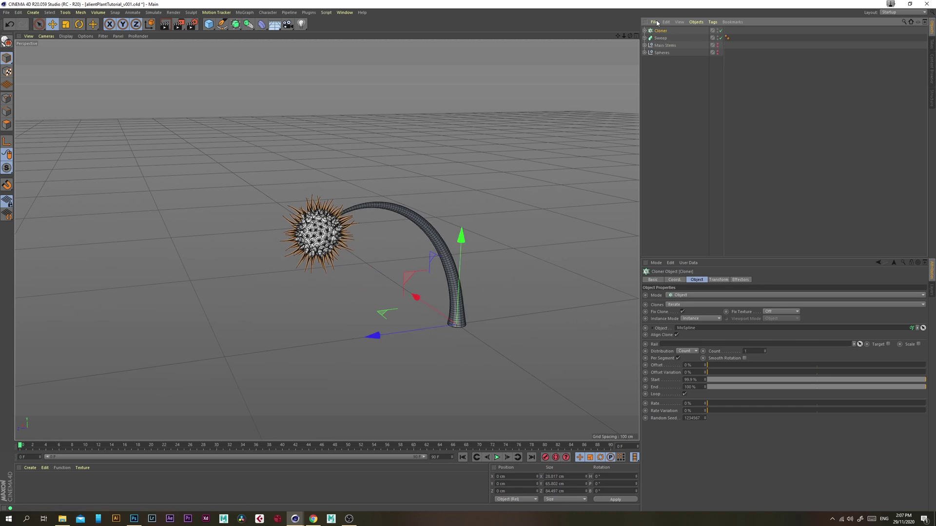
{"action": "left_click", "coordinate": [245, 13]}
{"action": "left_click", "coordinate": [249, 92]}
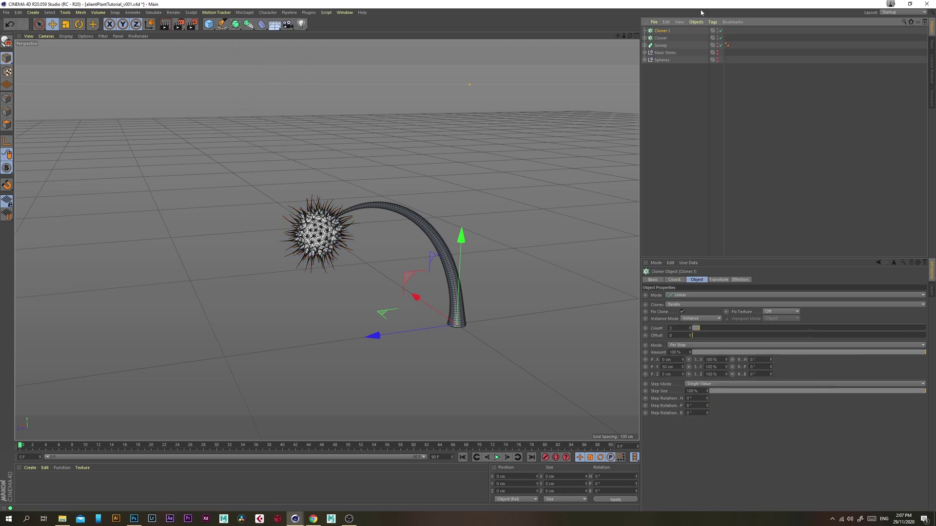
- Group the side stem Sweep and spike ball Cloner under a new Null, and nest that Null in the second Cloner
{"action": "left_click", "coordinate": [660, 39]}
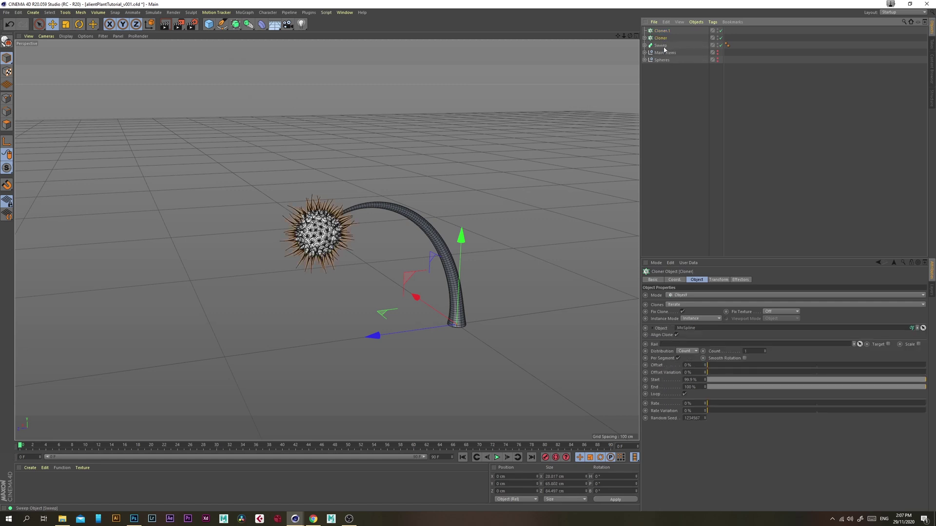
{"action": "left_click", "coordinate": [662, 46]}
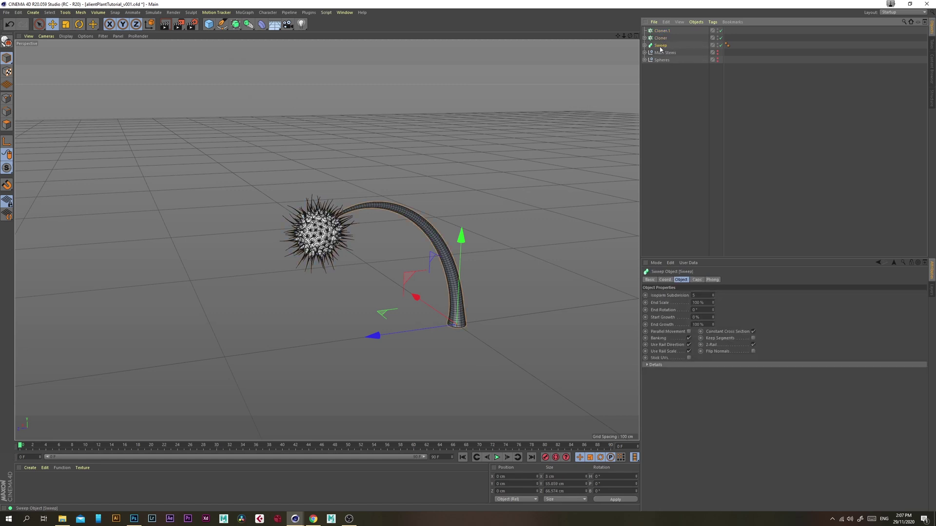
{"action": "left_click", "coordinate": [246, 11]}
{"action": "left_click", "coordinate": [245, 6]}
{"action": "left_click_drag", "start_coordinate": [207, 25], "coordinate": [227, 36]}
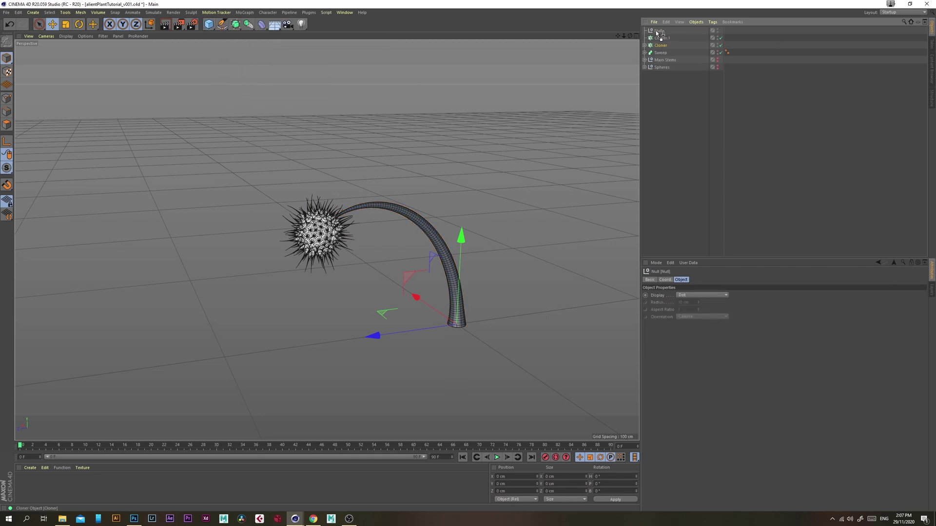
{"action": "left_click_drag", "start_coordinate": [657, 33], "coordinate": [663, 54]}
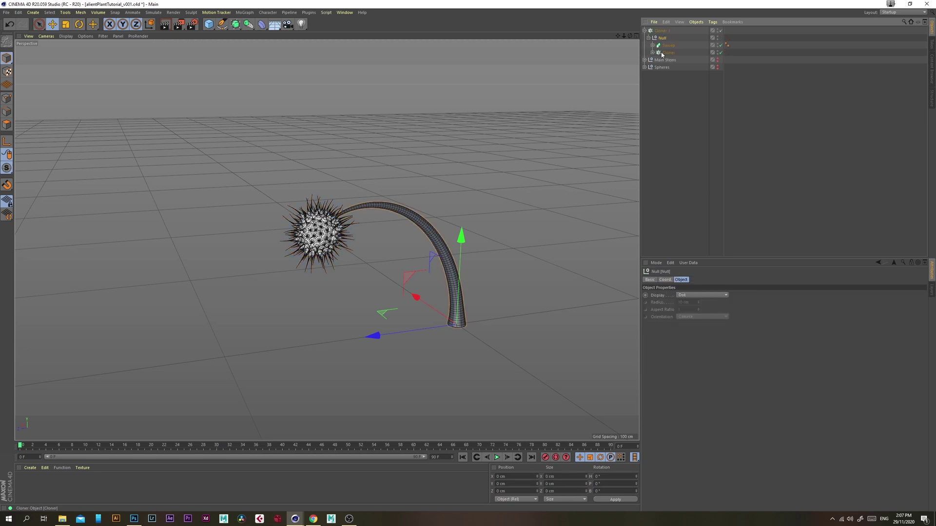
{"action": "left_click", "coordinate": [668, 90]}
{"action": "right_click_drag", "start_coordinate": [433, 118], "coordinate": [325, 241], "text": "alt"}
{"action": "middle_click_drag", "start_coordinate": [325, 241], "coordinate": [304, 336], "text": "alt"}
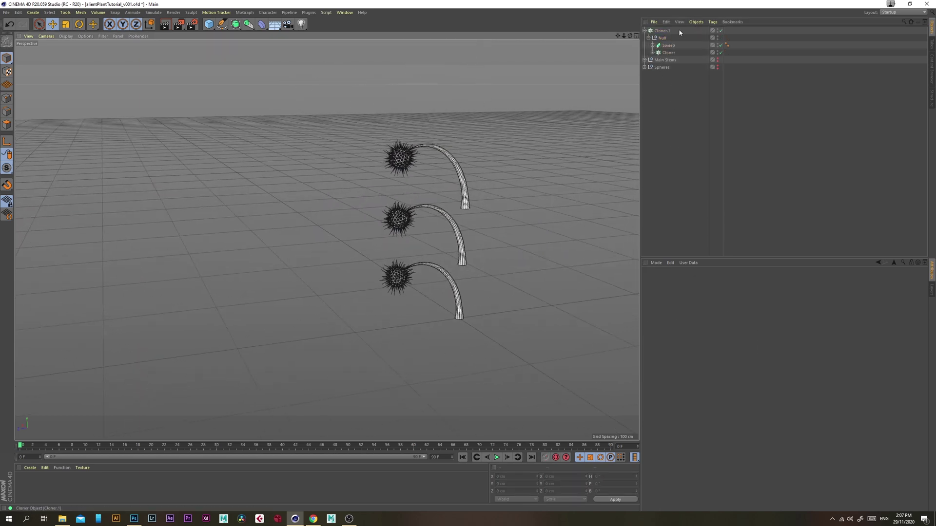
- Set the second Cloner's mode to Radial and its plane to XZ
{"action": "left_click", "coordinate": [644, 30]}
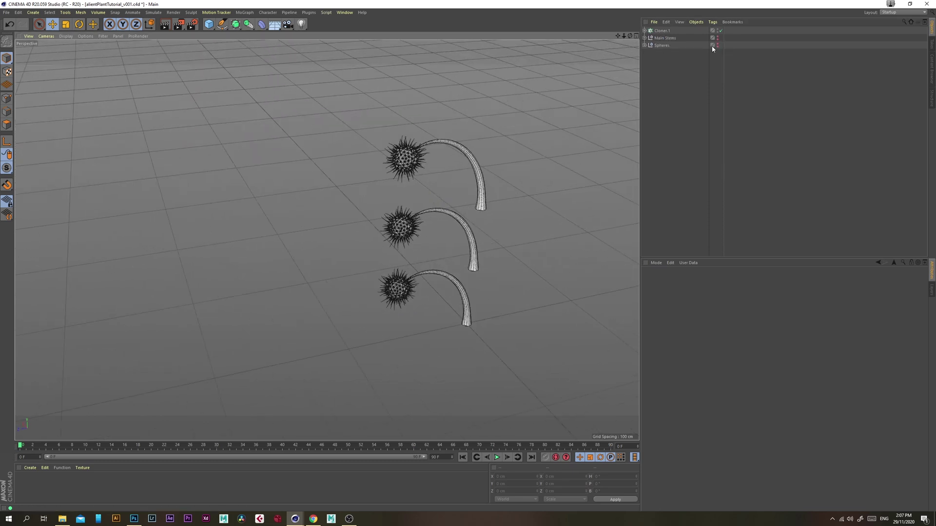
{"action": "left_click", "coordinate": [663, 31]}
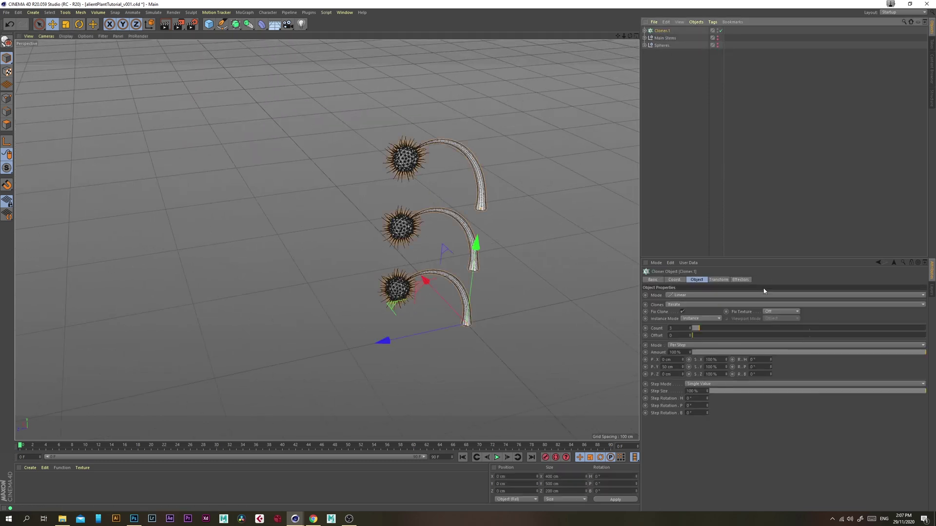
{"action": "left_click", "coordinate": [681, 297]}
{"action": "left_click", "coordinate": [693, 316]}
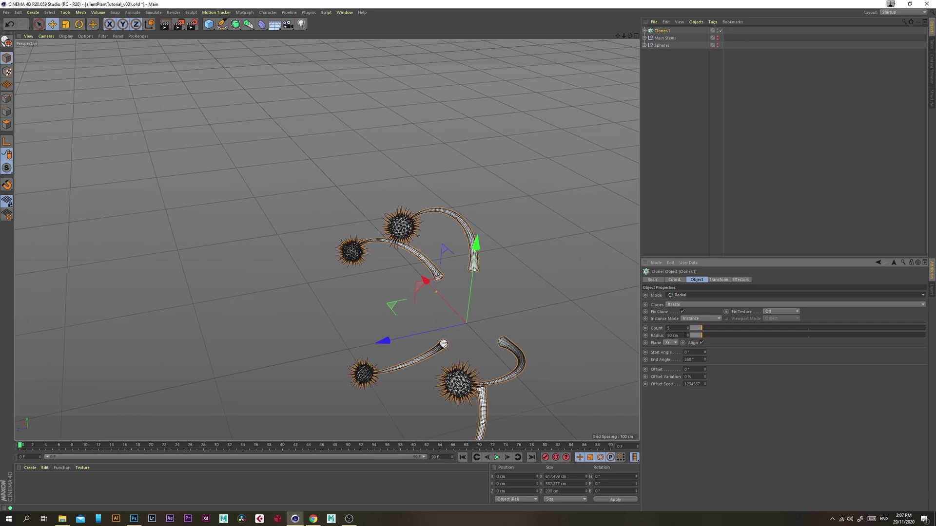
{"action": "left_click", "coordinate": [676, 344]}
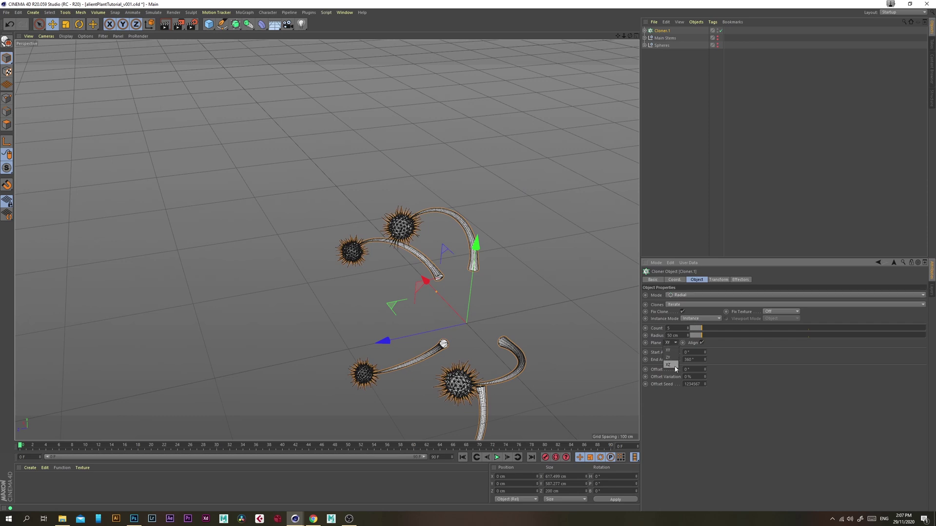
{"action": "left_click", "coordinate": [676, 366]}
- Set the radial Cloner's radius to 20 cm and its count to 7
{"action": "left_click_drag", "start_coordinate": [679, 336], "coordinate": [664, 339]}
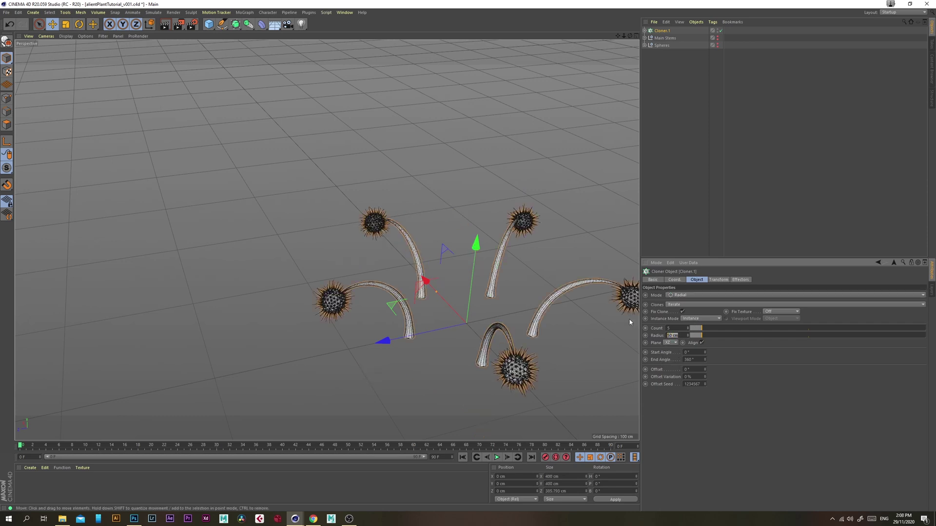
{"action": "type", "text": "20"}
{"action": "key", "text": "Return"}
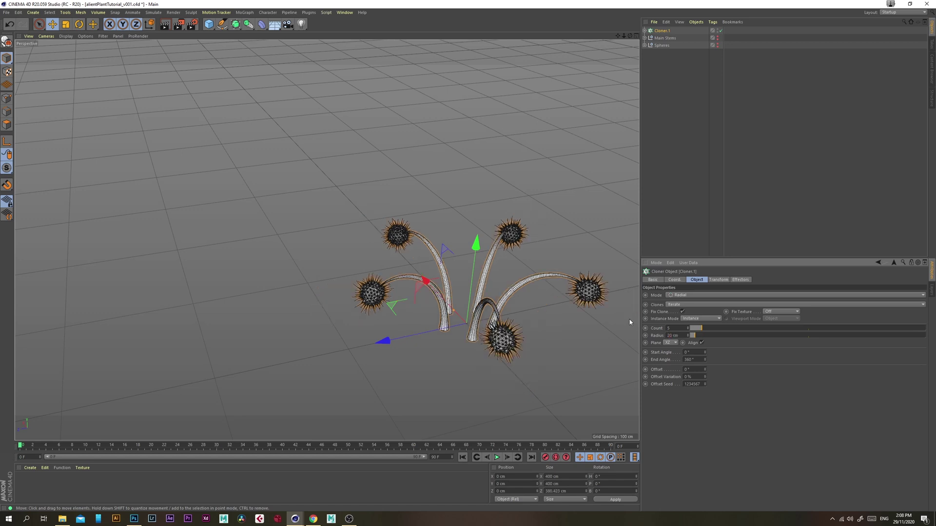
{"action": "left_click_drag", "start_coordinate": [682, 328], "coordinate": [664, 328]}
{"action": "type", "text": "7"}
{"action": "key", "text": "Return"}
{"action": "left_click_drag", "start_coordinate": [478, 278], "coordinate": [429, 288], "text": "alt"}
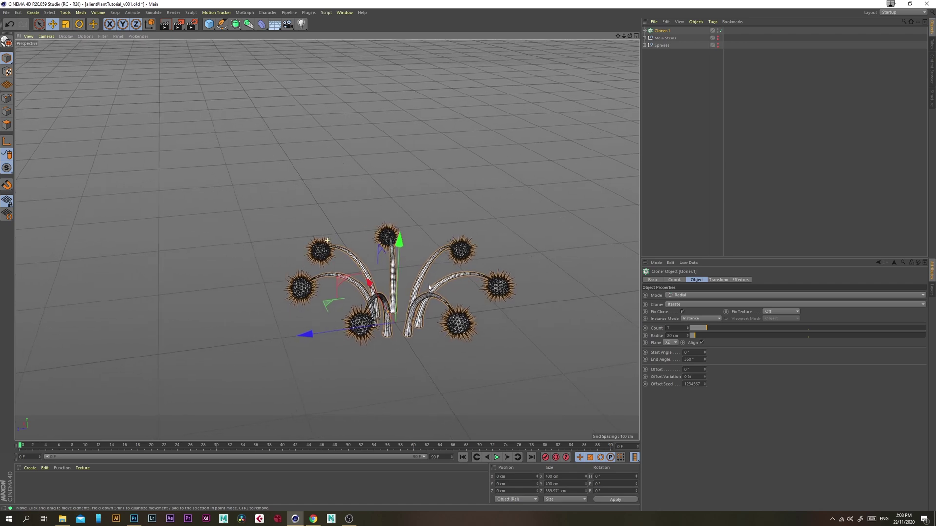
- Add a Random effector to the radial Cloner of side stems
{"action": "left_click", "coordinate": [245, 13]}
{"action": "mouse_move", "coordinate": [257, 26]}
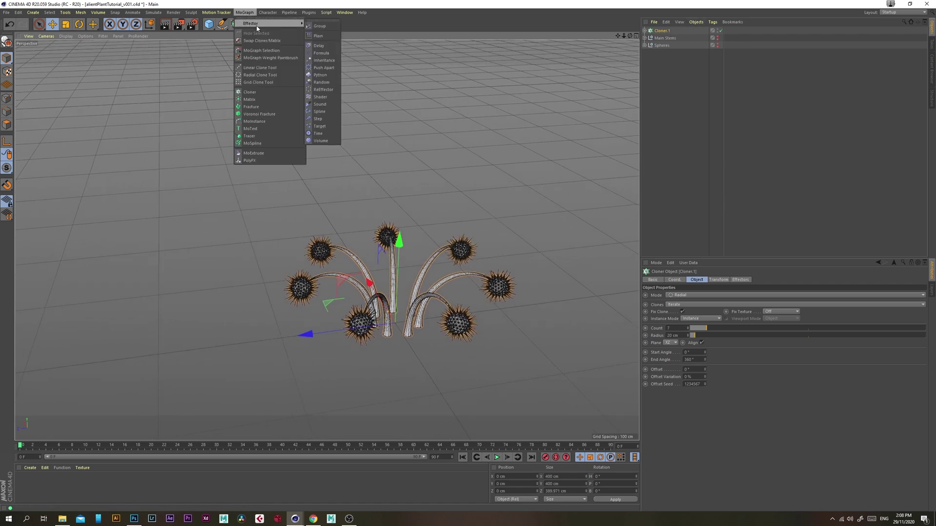
{"action": "left_click", "coordinate": [322, 83]}
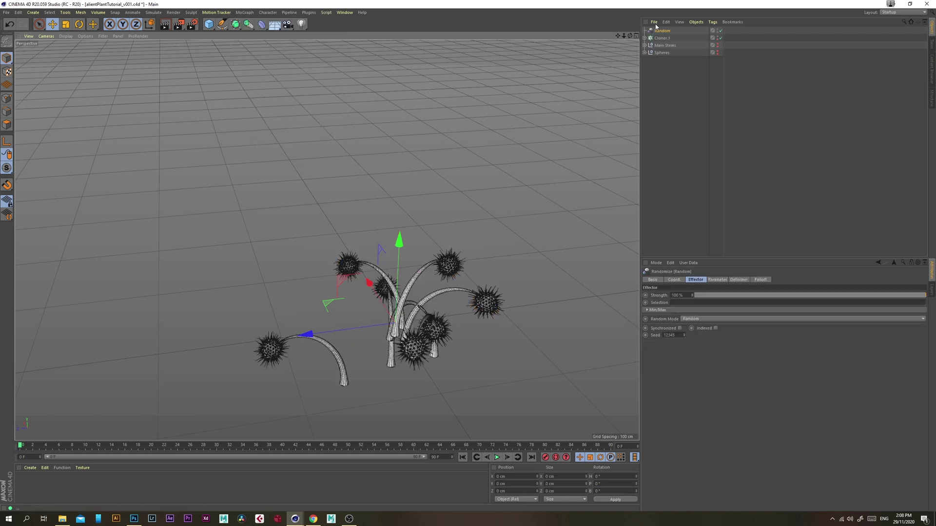
- Set the Random effector's position variation to 5 cm on X and Z, leaving Y at 0 cm
{"action": "left_click", "coordinate": [719, 280]}
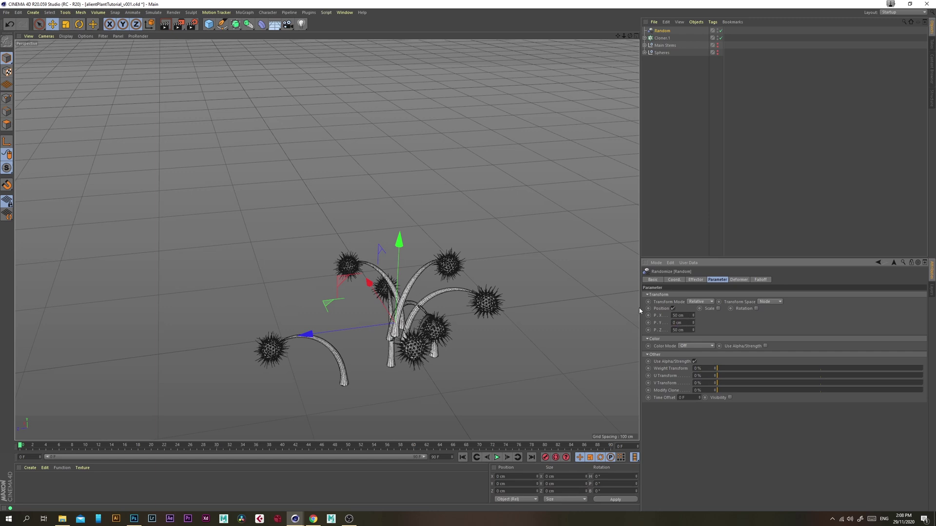
{"action": "left_click_drag", "start_coordinate": [685, 315], "coordinate": [673, 315]}
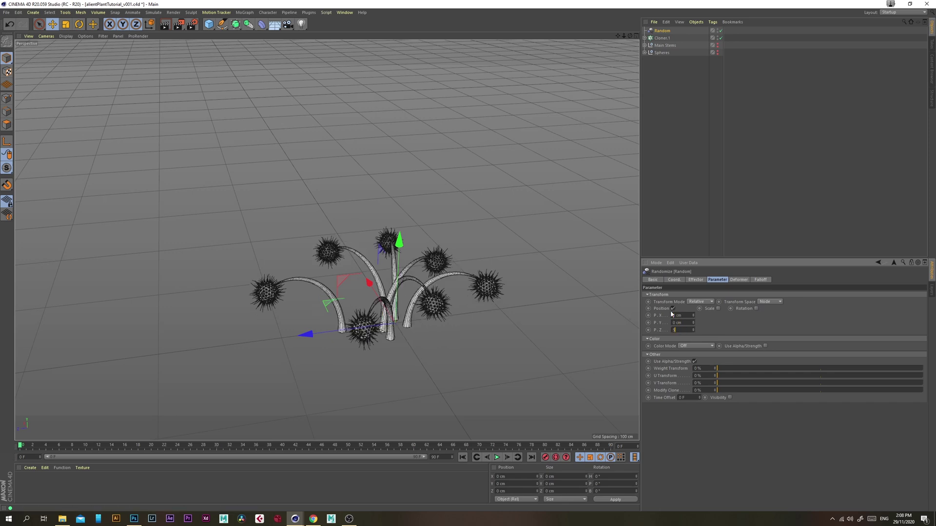
{"action": "type", "text": "5"}
{"action": "key", "text": "Return"}
{"action": "left_click_drag", "start_coordinate": [268, 236], "coordinate": [434, 334], "text": "alt"}
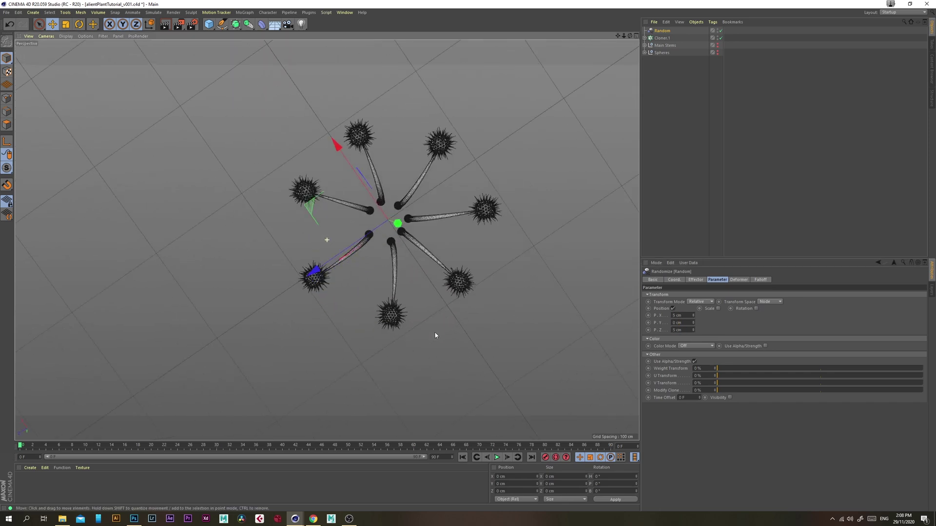
{"action": "scroll", "coordinate": [414, 274], "scroll_direction": "up", "scroll_amount": 6}
{"action": "left_click_drag", "start_coordinate": [417, 274], "coordinate": [391, 211], "text": "alt"}
{"action": "scroll", "coordinate": [392, 212], "scroll_direction": "down", "scroll_amount": 5}
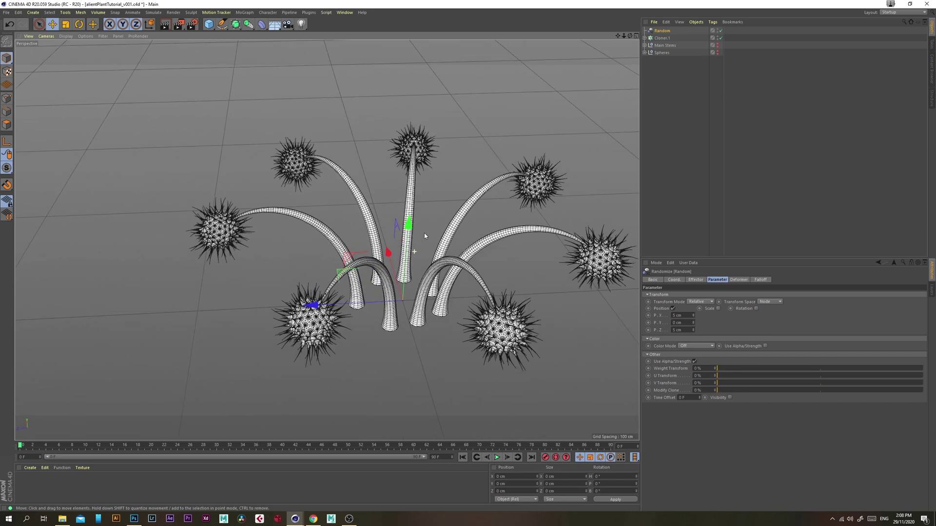
- Enable uniform scale variation on the Random effector and set its scale to 0.25
{"action": "left_click", "coordinate": [718, 309]}
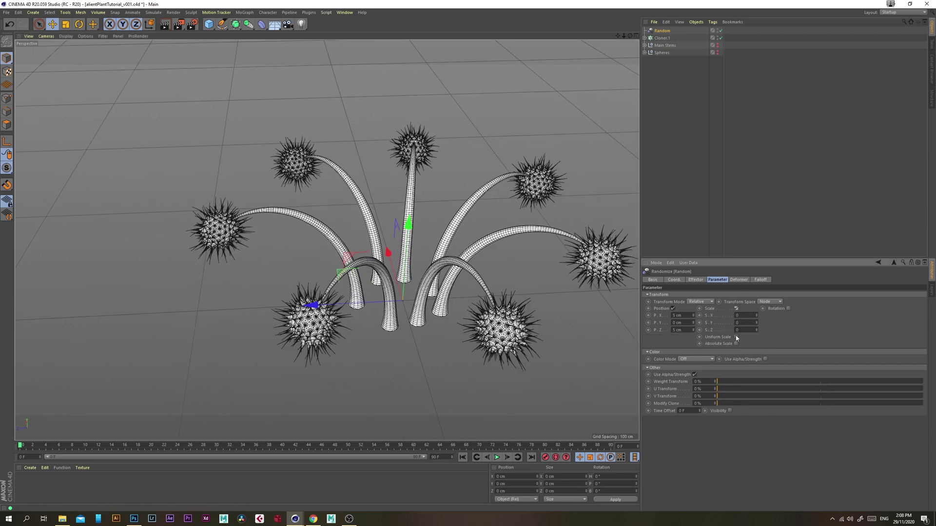
{"action": "left_click", "coordinate": [736, 337]}
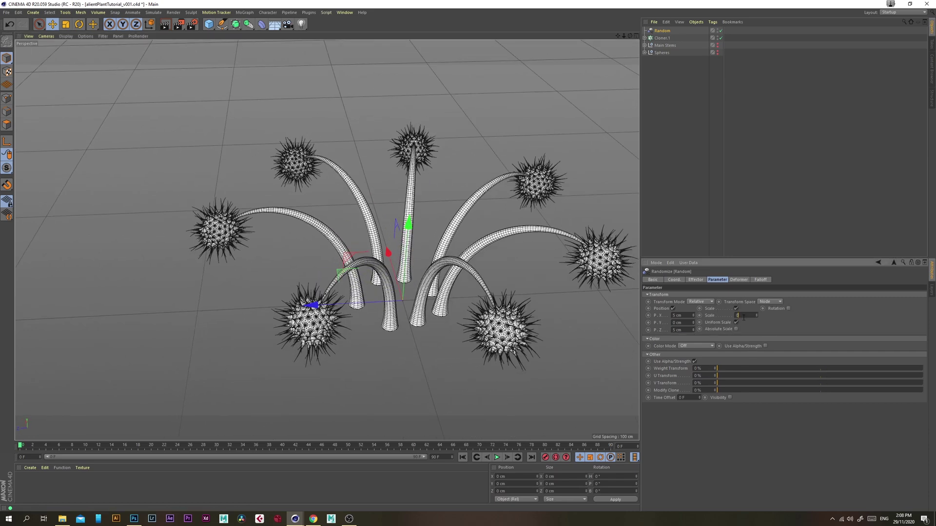
{"action": "type", "text": "0.25"}
{"action": "key", "text": "Return"}
{"action": "scroll", "coordinate": [457, 290], "scroll_direction": "down", "scroll_amount": 5}
{"action": "left_click_drag", "start_coordinate": [416, 250], "coordinate": [403, 216], "text": "alt"}
{"action": "middle_click_drag", "start_coordinate": [443, 228], "coordinate": [400, 259], "text": "alt"}
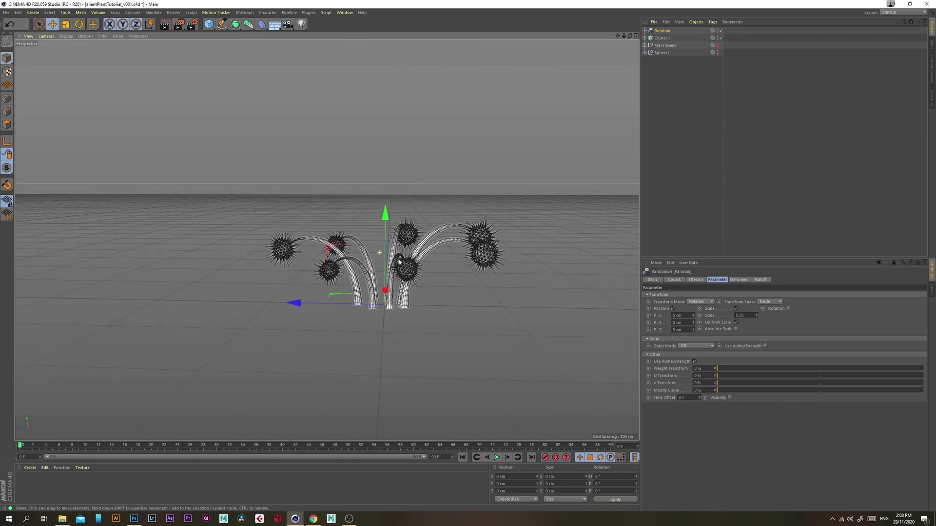
{"action": "scroll", "coordinate": [427, 259], "scroll_direction": "up", "scroll_amount": 3}
{"action": "left_click_drag", "start_coordinate": [427, 259], "coordinate": [458, 293], "text": "alt"}
- Make the Main Stems and Spheres groups visible in the viewport again
{"action": "left_click", "coordinate": [678, 88]}
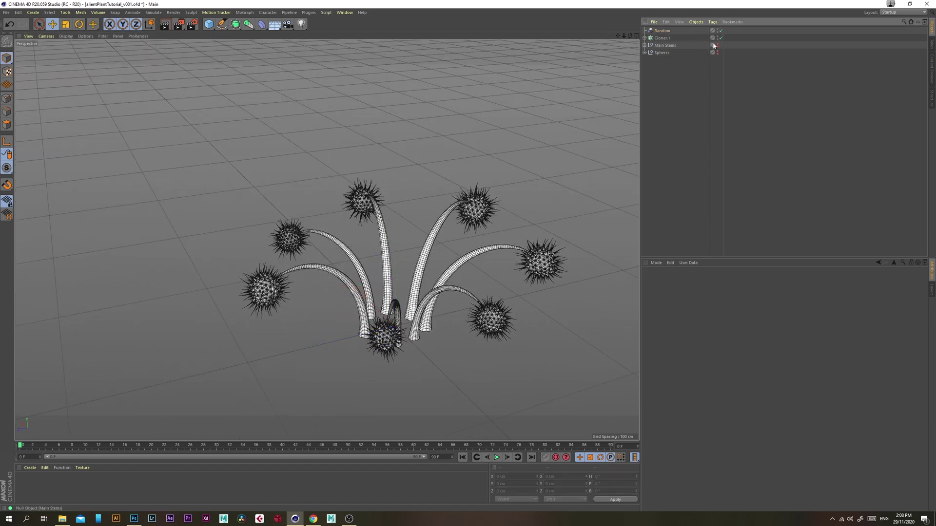
{"action": "left_click", "coordinate": [718, 45]}
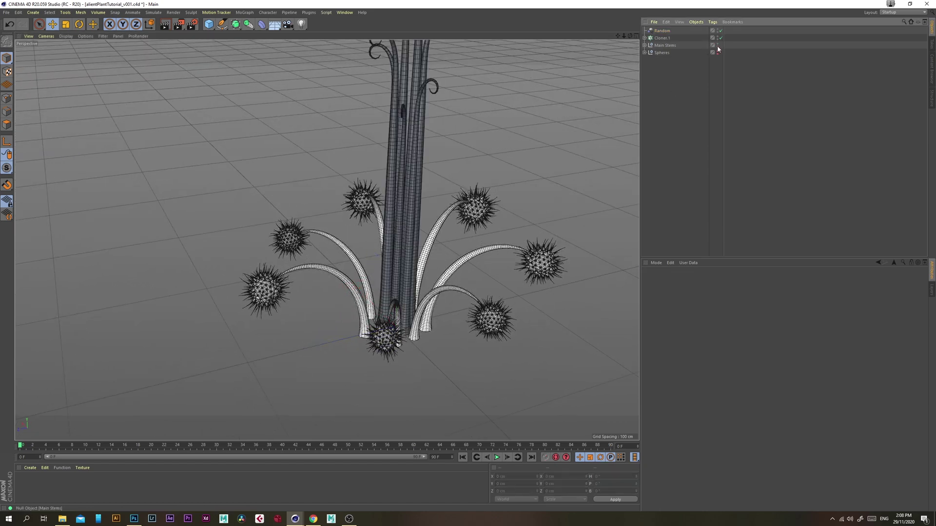
{"action": "right_click_drag", "start_coordinate": [519, 110], "coordinate": [457, 125], "text": "alt"}
{"action": "middle_click_drag", "start_coordinate": [458, 125], "coordinate": [405, 200], "text": "alt"}
{"action": "right_click_drag", "start_coordinate": [405, 200], "coordinate": [424, 197], "text": "alt"}
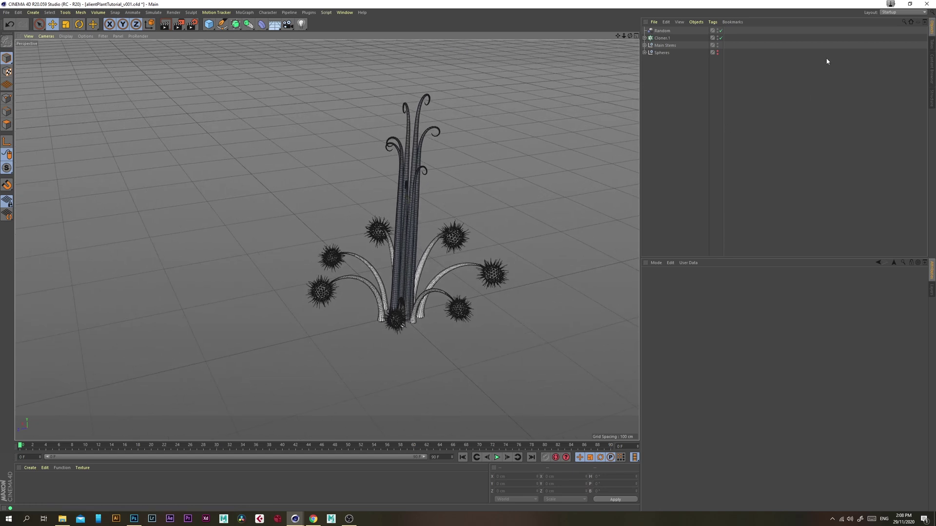
{"action": "left_click", "coordinate": [718, 52]}
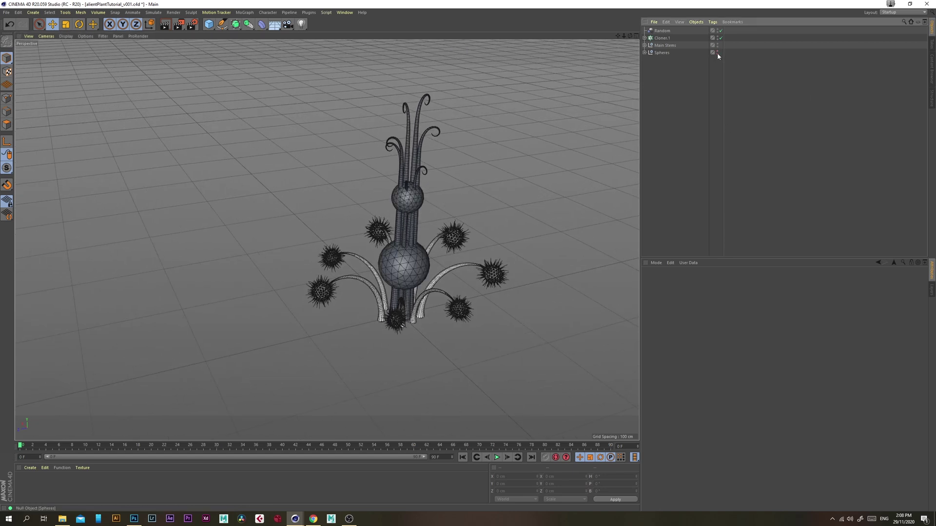
- Expand the Main Stems group and enable its Twist and Collision deformers
{"action": "left_click", "coordinate": [644, 45]}
{"action": "left_click_drag", "start_coordinate": [479, 187], "coordinate": [502, 258], "text": "alt"}
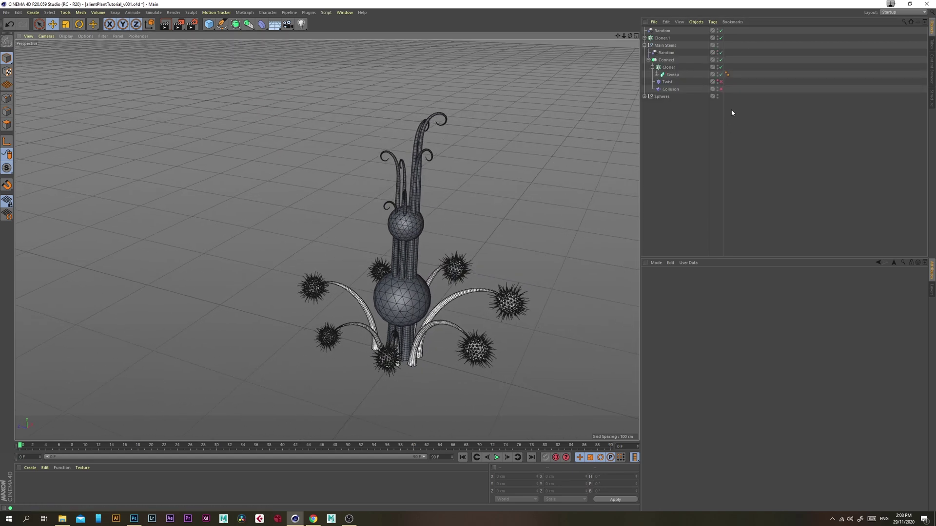
{"action": "left_click", "coordinate": [721, 81]}
{"action": "left_click", "coordinate": [721, 89]}
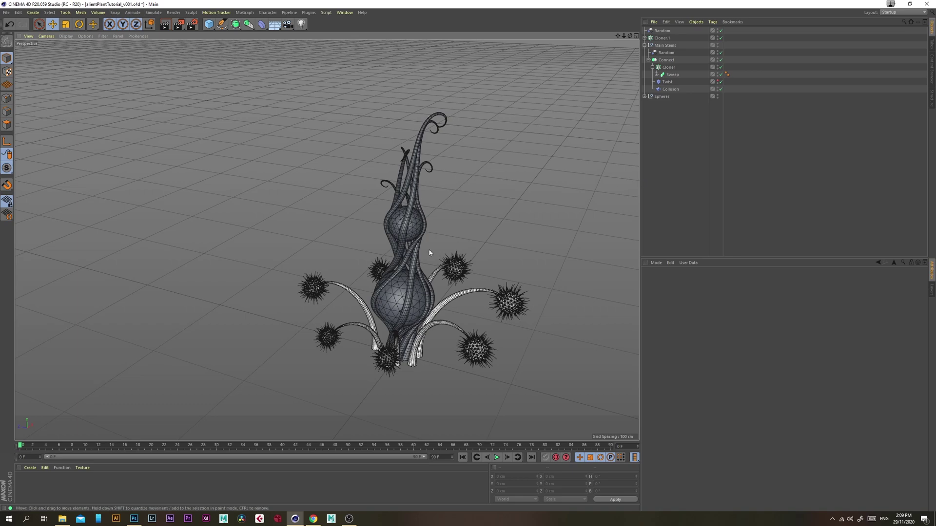
{"action": "left_click_drag", "start_coordinate": [525, 228], "coordinate": [443, 278], "text": "alt"}
{"action": "right_click_drag", "start_coordinate": [443, 278], "coordinate": [492, 309], "text": "alt"}
{"action": "mouse_move", "coordinate": [493, 309]}
{"action": "left_mouse_down", "text": "alt"}
{"action": "mouse_move", "coordinate": [422, 268]}
{"action": "mouse_move", "coordinate": [547, 328]}
{"action": "mouse_move", "coordinate": [391, 311]}
{"action": "mouse_move", "coordinate": [407, 303]}
{"action": "mouse_move", "coordinate": [394, 300]}
{"action": "mouse_move", "coordinate": [367, 308]}
{"action": "mouse_move", "coordinate": [424, 280]}
{"action": "mouse_move", "coordinate": [562, 253]}
{"action": "mouse_move", "coordinate": [505, 250]}
{"action": "mouse_move", "coordinate": [414, 266]}
{"action": "mouse_move", "coordinate": [481, 304]}
{"action": "left_mouse_up", "text": "alt"}
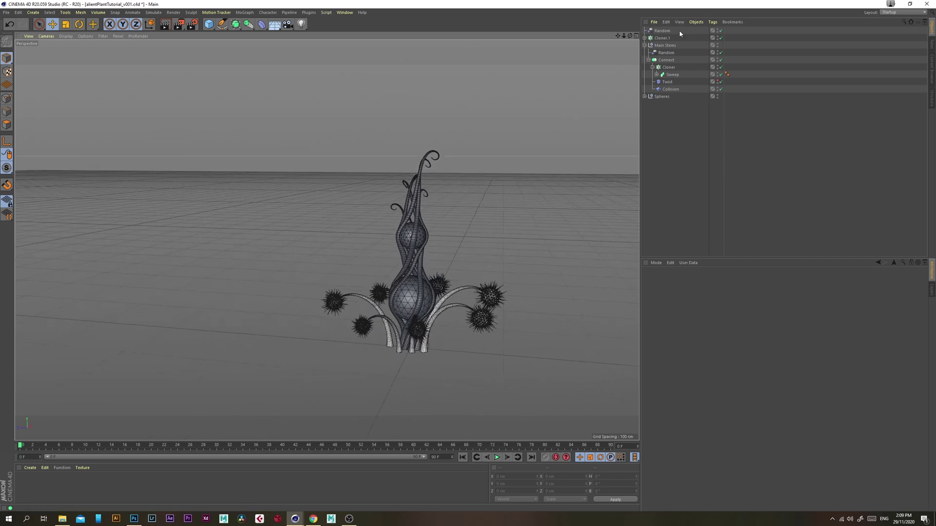
- Set the pitch rotation in the side-stem cloner's Transform properties to -5° to tilt the radially cloned stems
{"action": "left_click", "coordinate": [644, 38]}
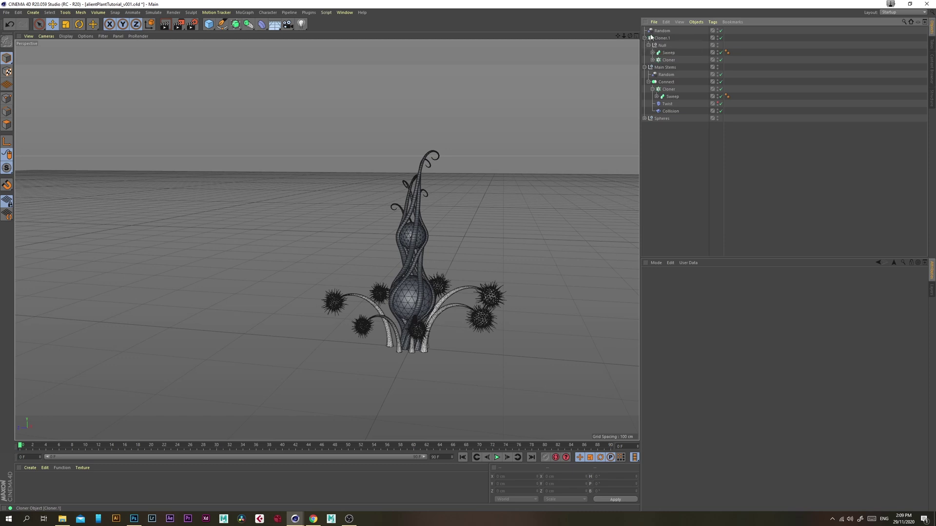
{"action": "left_click", "coordinate": [664, 38]}
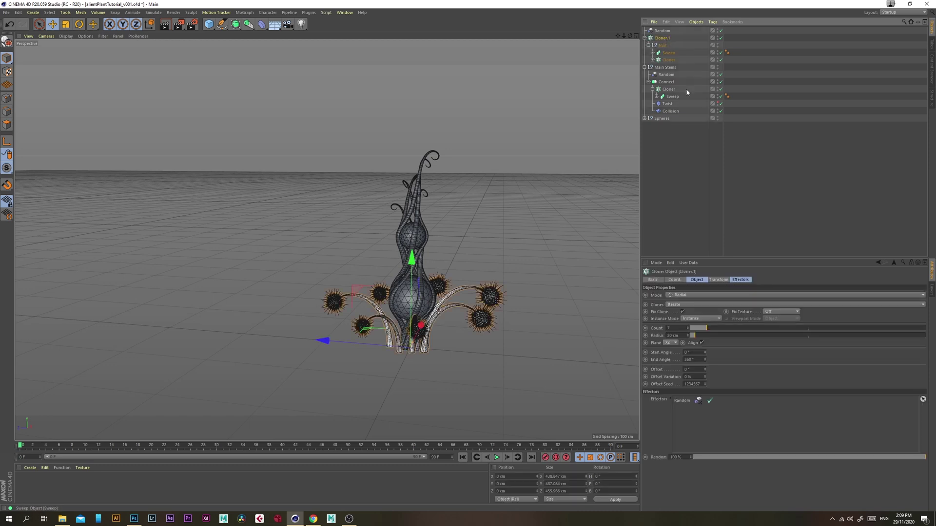
{"action": "left_click", "coordinate": [724, 281]}
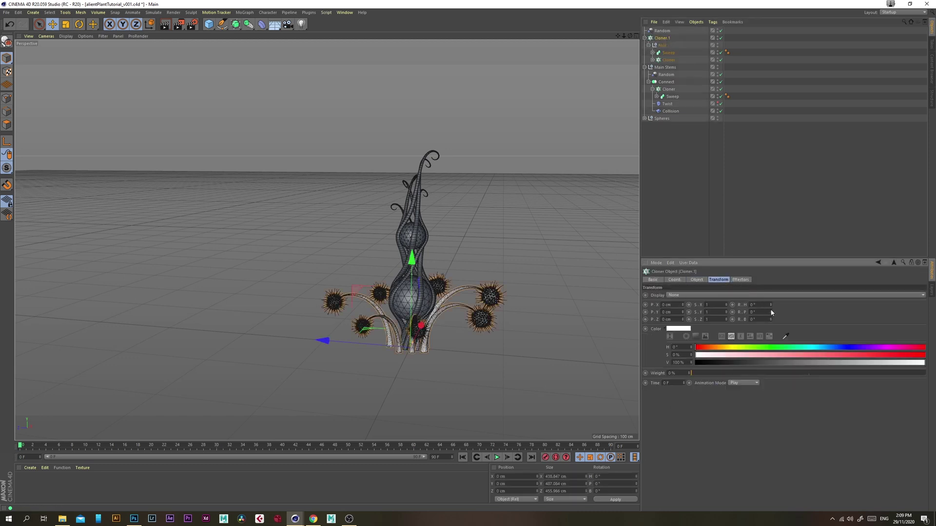
{"action": "left_click_drag", "start_coordinate": [772, 313], "coordinate": [772, 319]}
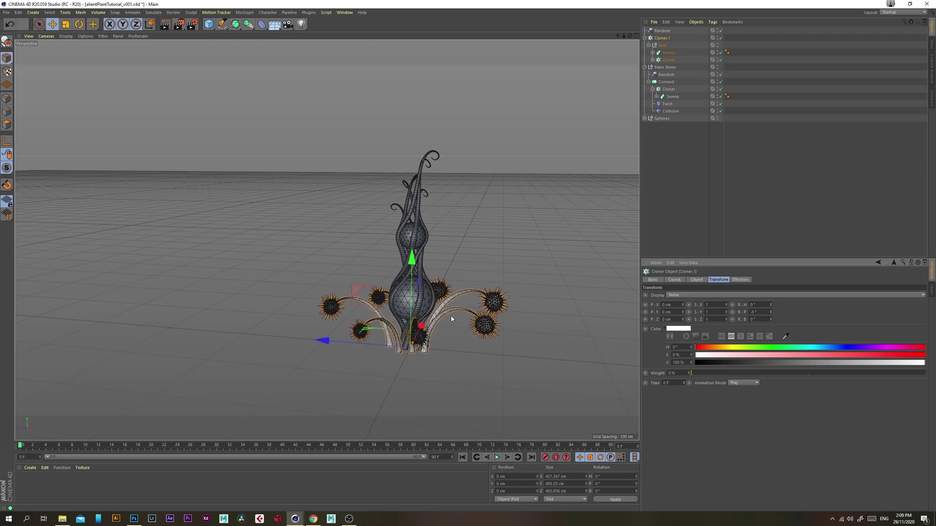
{"action": "left_click_drag", "start_coordinate": [412, 317], "coordinate": [516, 265], "text": "alt"}
{"action": "left_click", "coordinate": [698, 154]}
- Add a null object and group Cloner 1 and its Random effector inside it, with the object hierarchies collapsed
{"action": "left_click", "coordinate": [644, 38]}
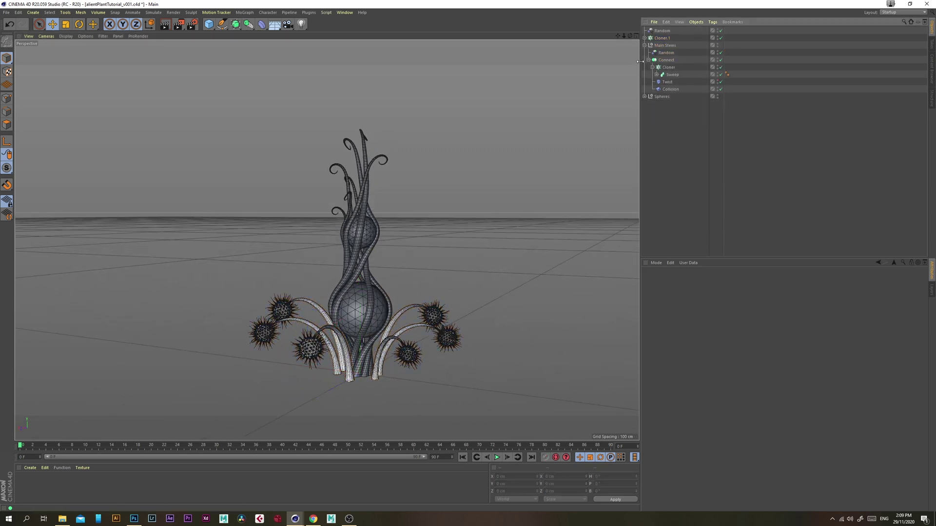
{"action": "left_click", "coordinate": [644, 45]}
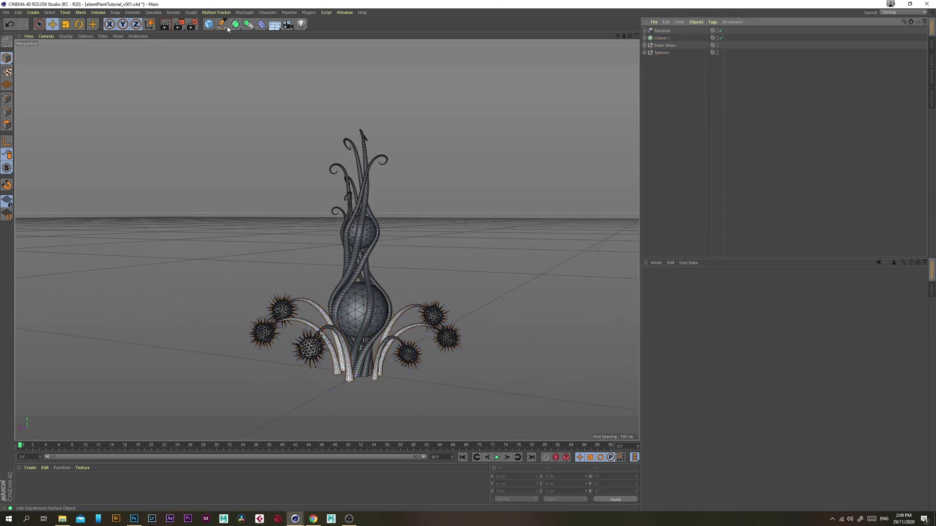
{"action": "left_click_drag", "start_coordinate": [211, 26], "coordinate": [225, 35]}
{"action": "left_click", "coordinate": [662, 46]}
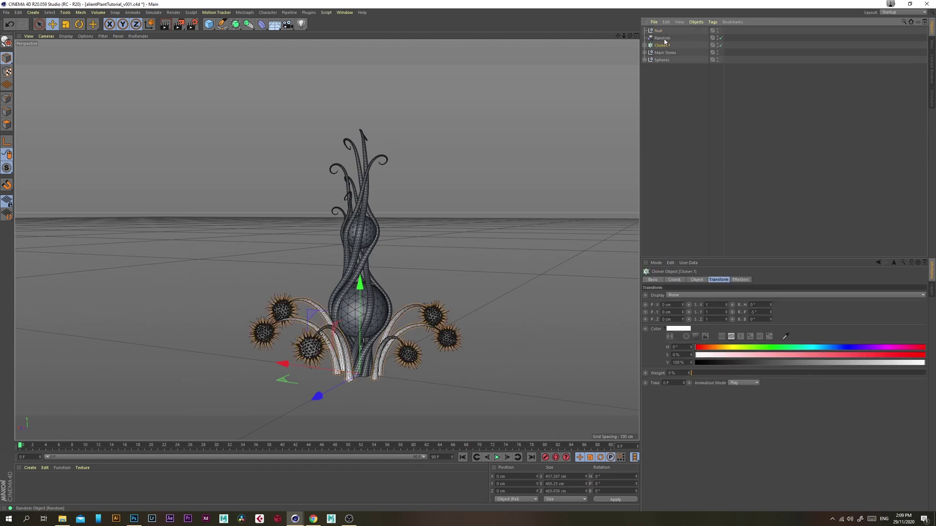
{"action": "left_click", "coordinate": [661, 38], "text": "ctrl"}
{"action": "left_click_drag", "start_coordinate": [661, 31], "coordinate": [661, 30]}
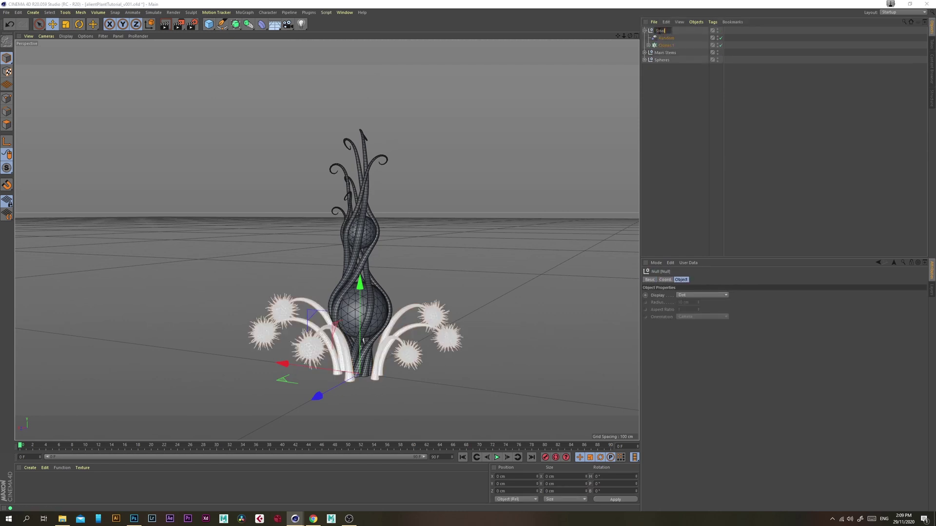
- Rename the side-stem group null to Small Stems and collapse it
{"action": "key", "text": "Return"}
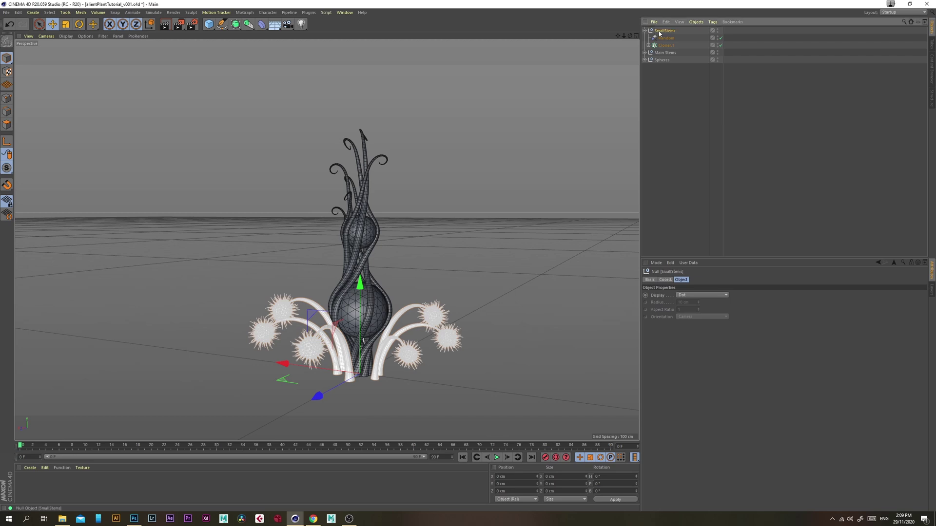
{"action": "left_click", "coordinate": [683, 79]}
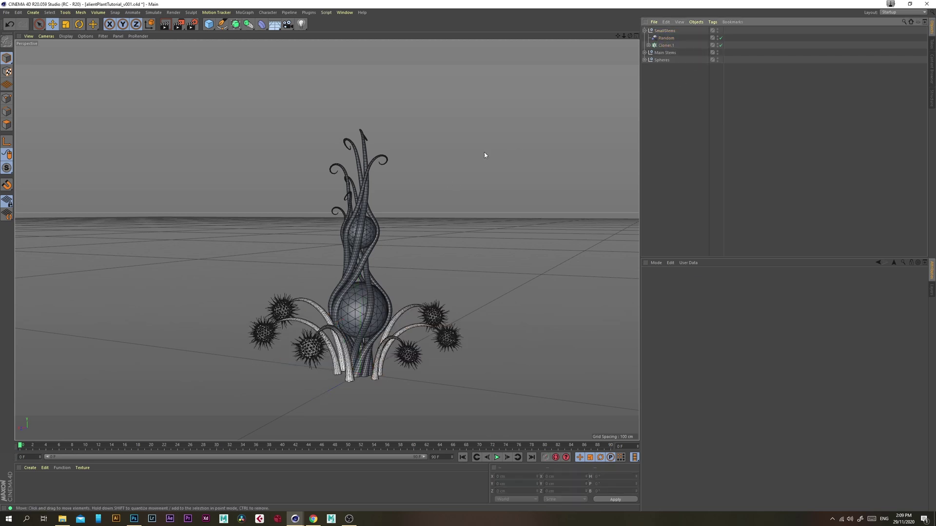
{"action": "double_click", "coordinate": [666, 31]}
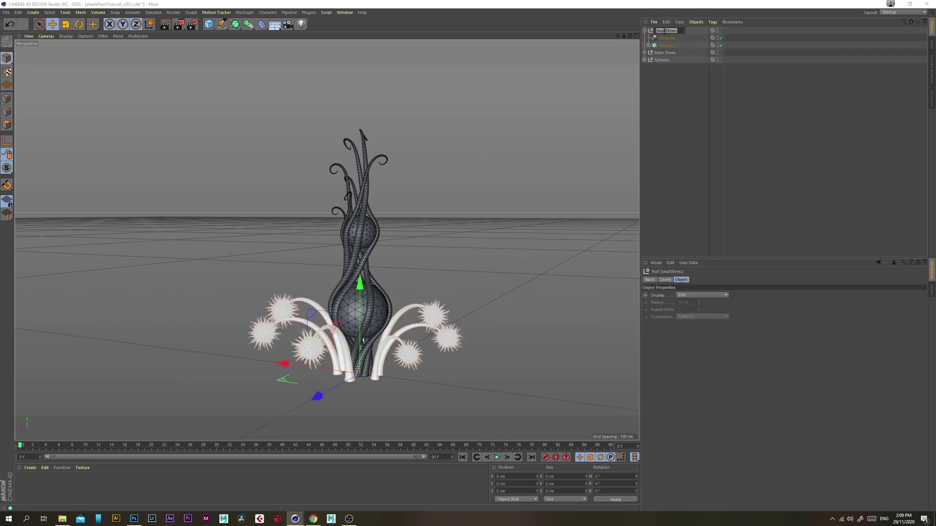
{"action": "key", "text": "Return"}
{"action": "left_click", "coordinate": [678, 79]}
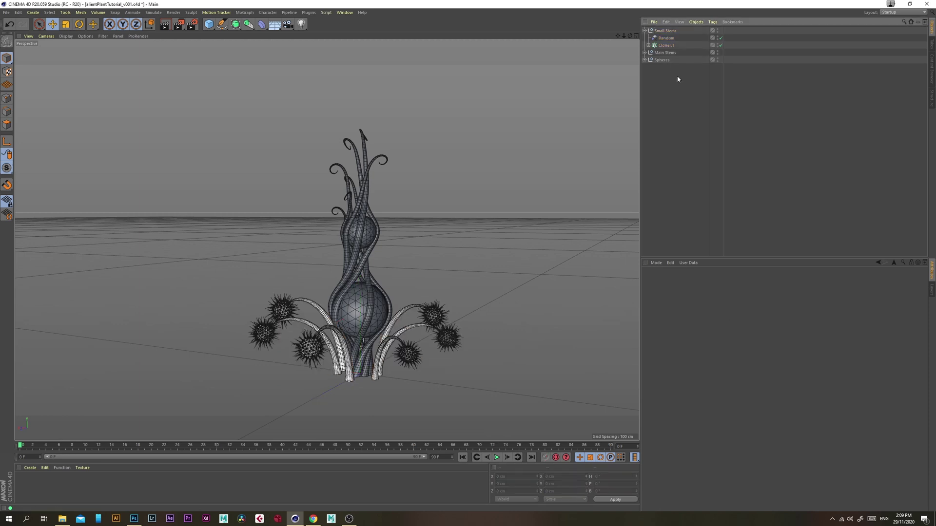
{"action": "left_click", "coordinate": [645, 31]}
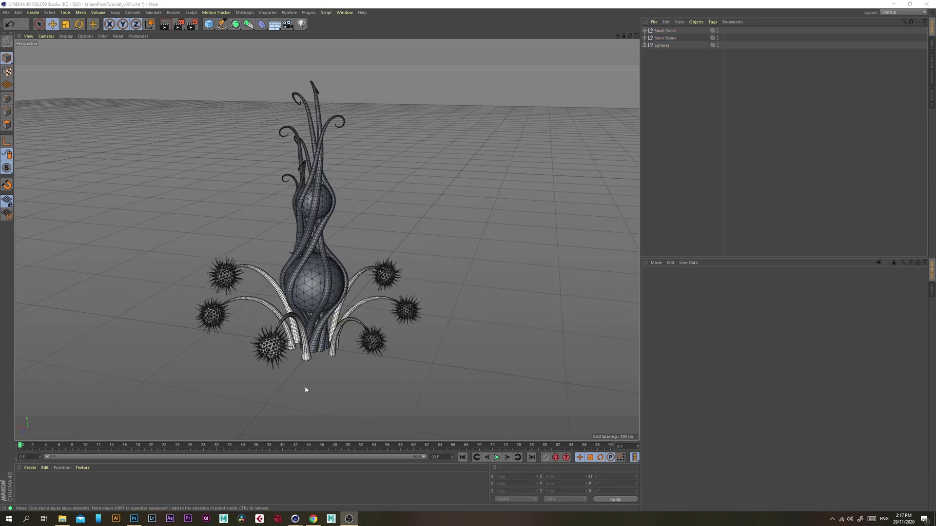
- Inspect the modelled plant from several angles and compare it with the rendered plant image in the Picture Viewer
{"action": "left_click_drag", "start_coordinate": [305, 373], "coordinate": [424, 325], "text": "alt"}
{"action": "left_click_drag", "start_coordinate": [319, 288], "coordinate": [468, 289], "text": "alt"}
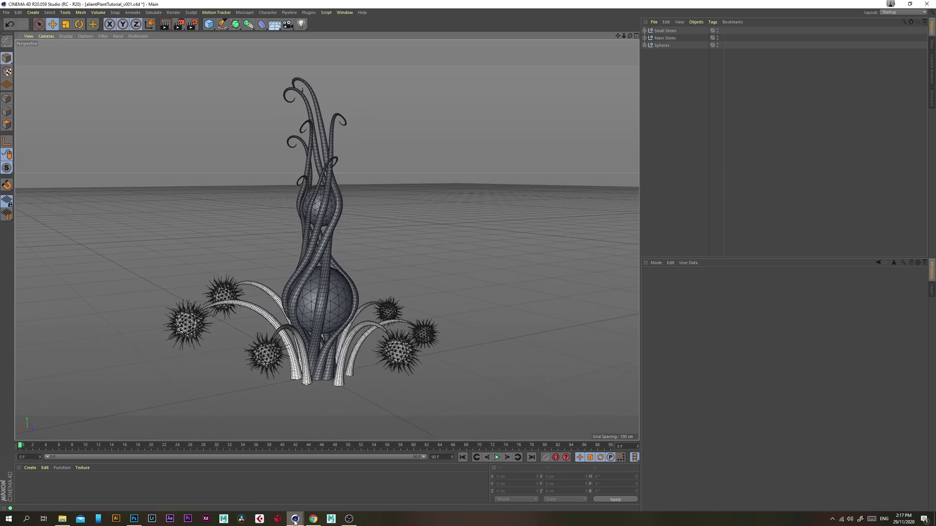
{"action": "mouse_move", "coordinate": [295, 519]}
{"action": "left_click", "coordinate": [329, 486]}
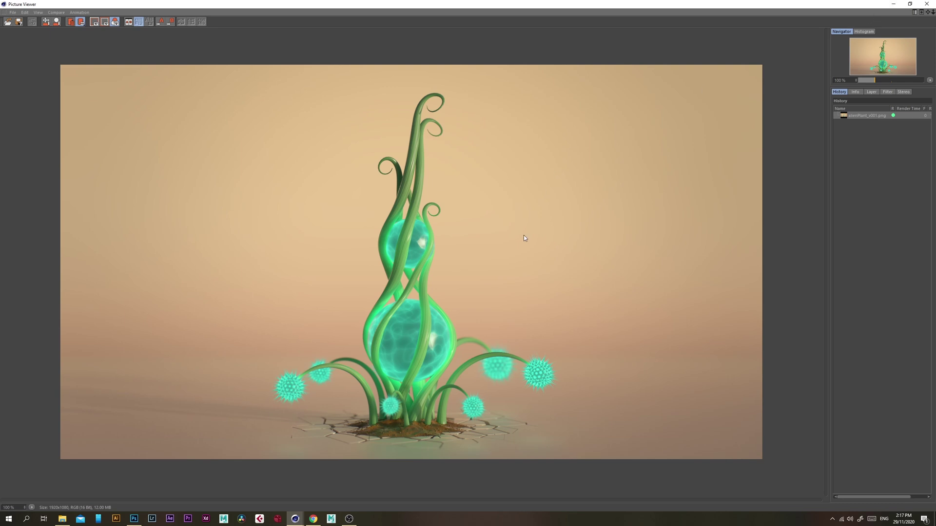
{"action": "left_click", "coordinate": [349, 520]}
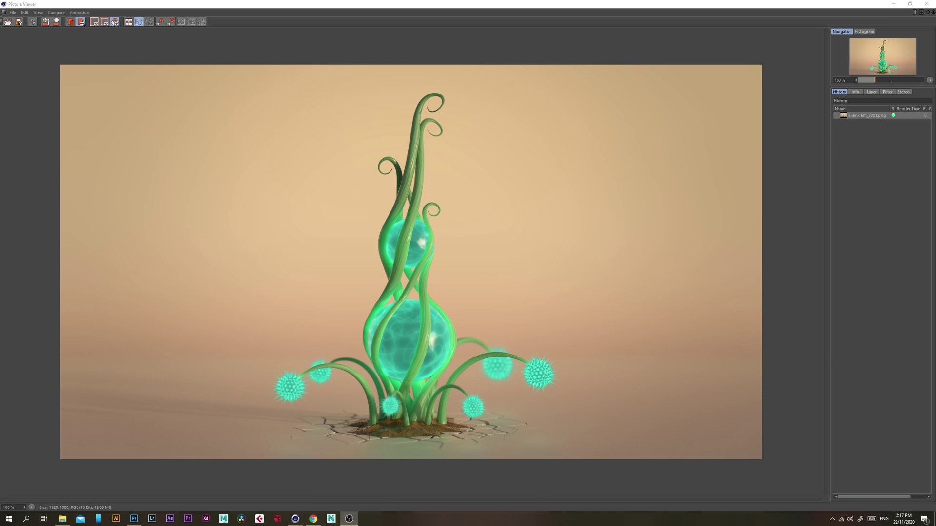